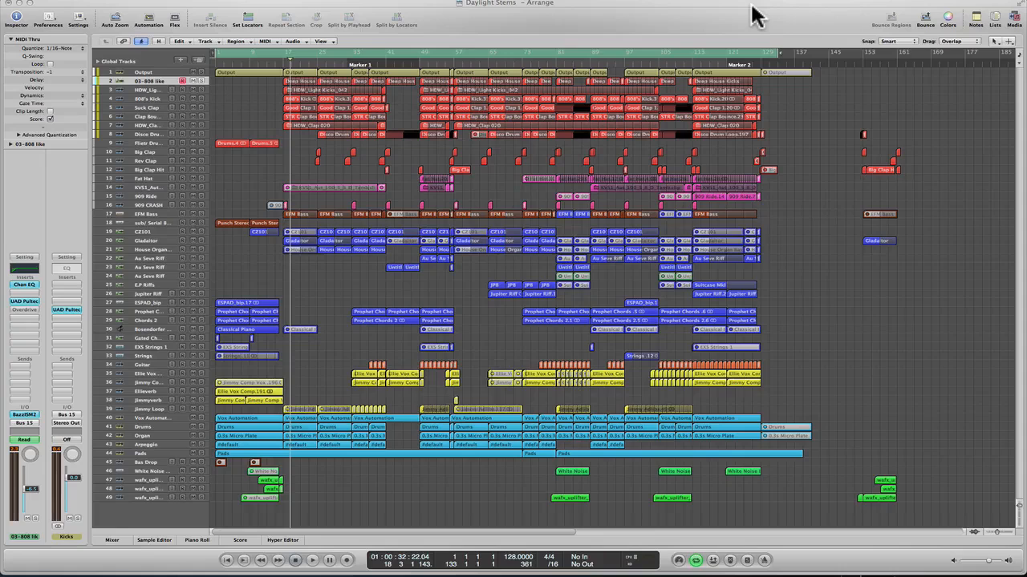
- Show the mixer, review the channel strips' inserts, sends and levels, and hide it again
{"action": "left_click", "coordinate": [485, 189]}
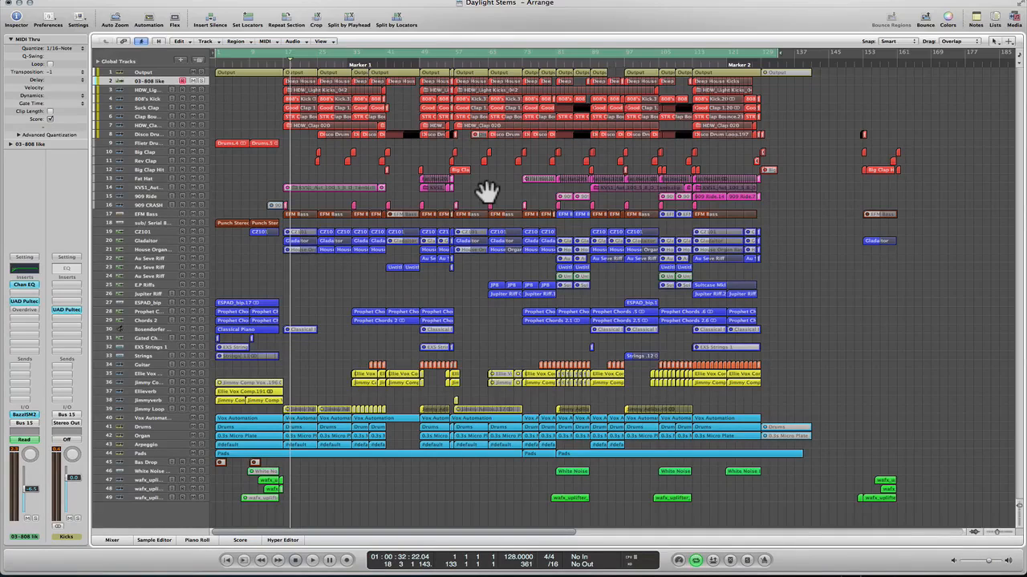
{"action": "key", "text": "x"}
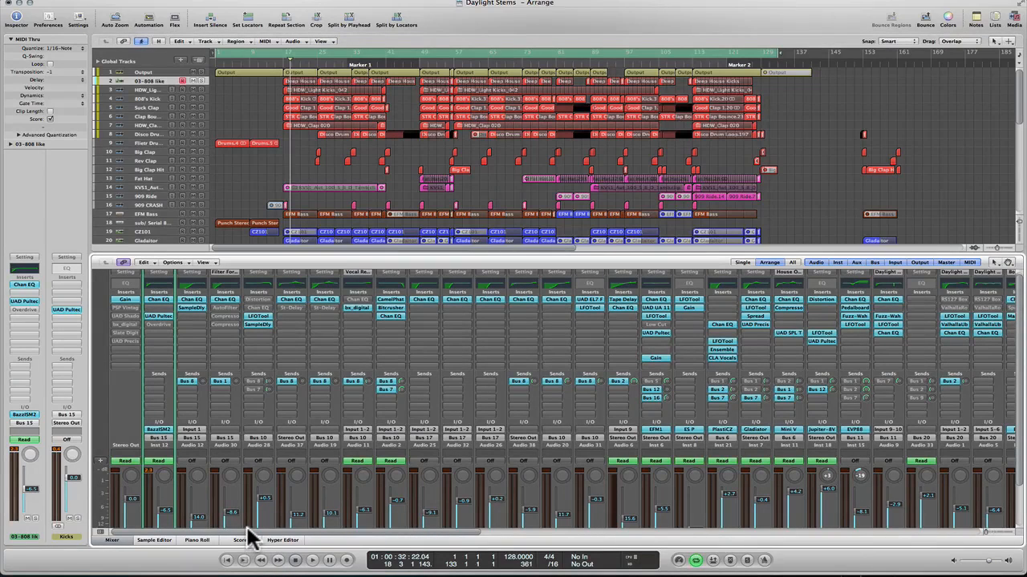
{"action": "mouse_move", "coordinate": [247, 531]}
{"action": "left_mouse_down"}
{"action": "mouse_move", "coordinate": [778, 527]}
{"action": "mouse_move", "coordinate": [708, 516]}
{"action": "mouse_move", "coordinate": [233, 545]}
{"action": "left_mouse_up"}
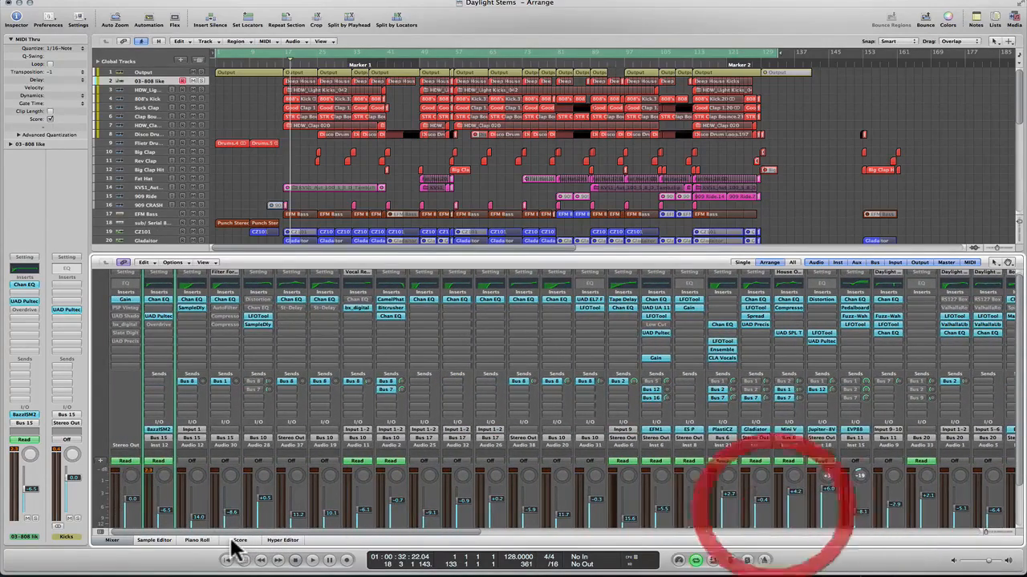
{"action": "key", "text": "x"}
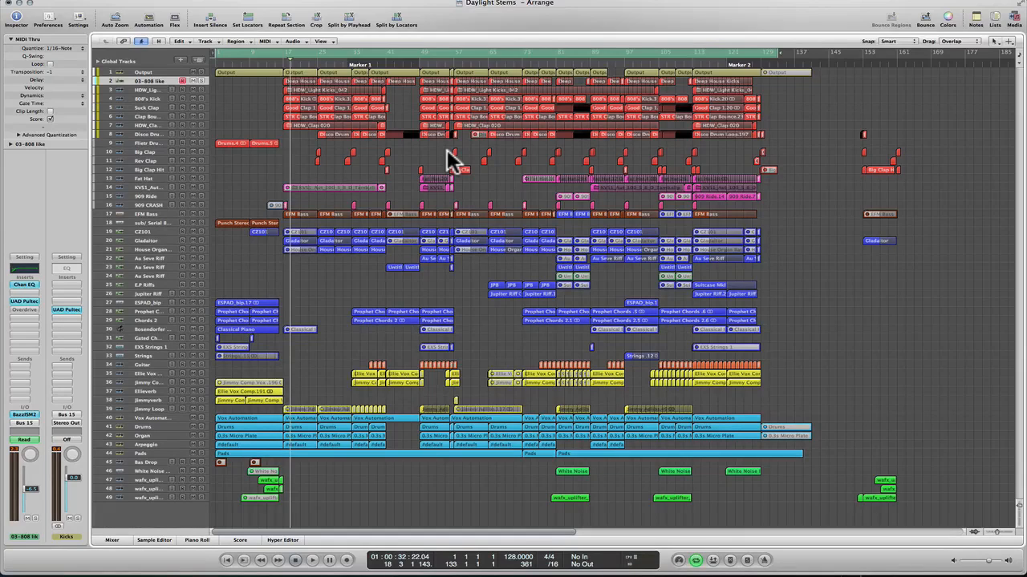
- Toggle the cycle range covering the song off and back on
{"action": "left_click", "coordinate": [494, 53]}
{"action": "left_click", "coordinate": [445, 52]}
{"action": "left_click", "coordinate": [240, 57]}
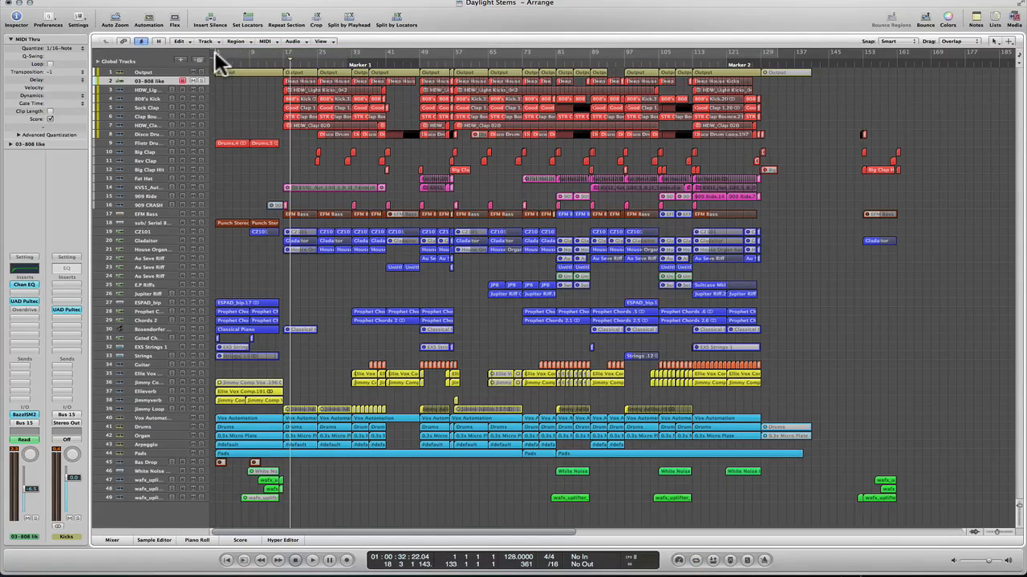
{"action": "left_click", "coordinate": [217, 53]}
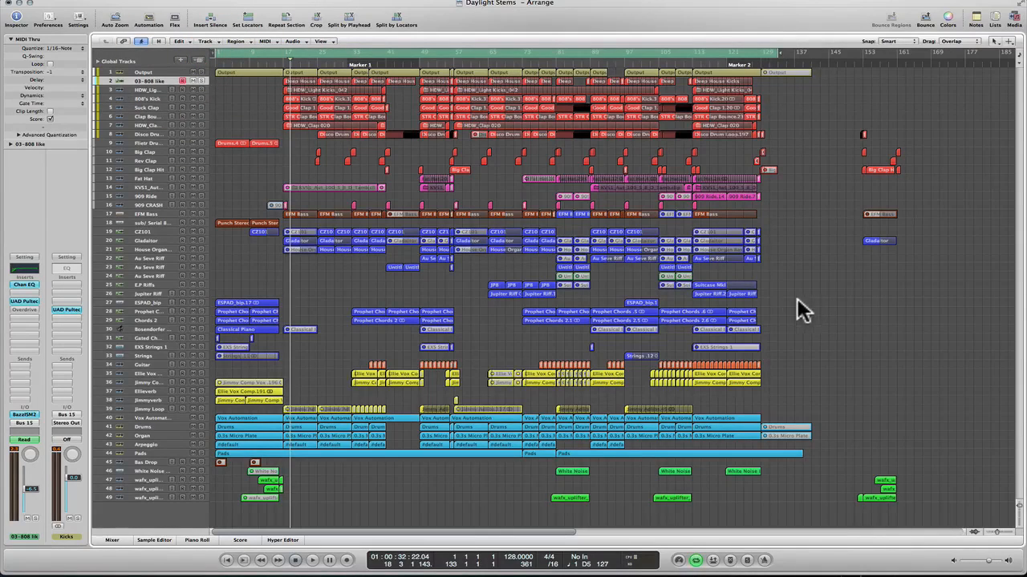
- Extend the end of the cycle range to bar 137, beyond the last sounding regions and their tails
{"action": "left_click_drag", "start_coordinate": [756, 130], "coordinate": [691, 258]}
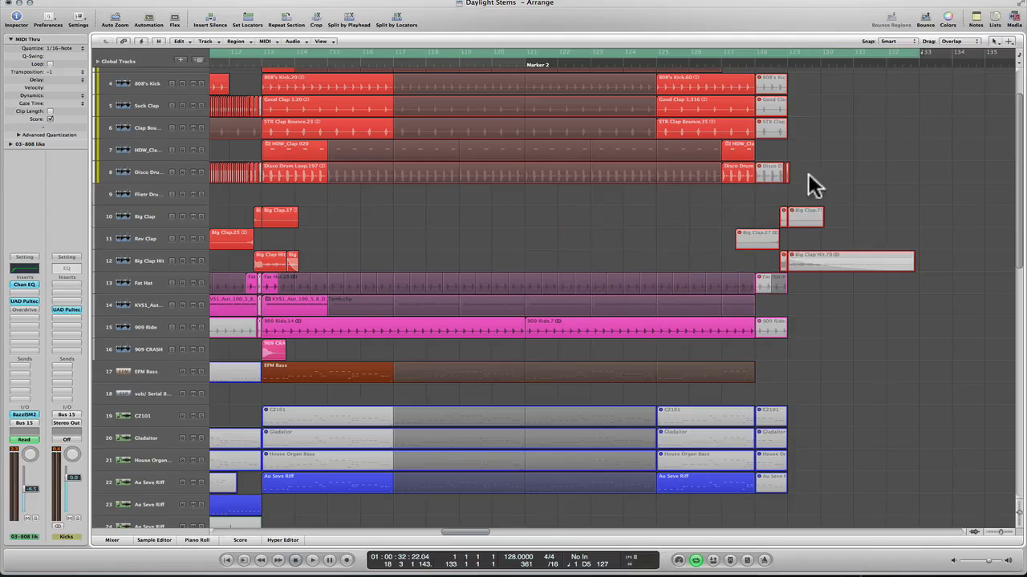
{"action": "scroll", "coordinate": [862, 237], "scroll_direction": "down", "scroll_amount": 10}
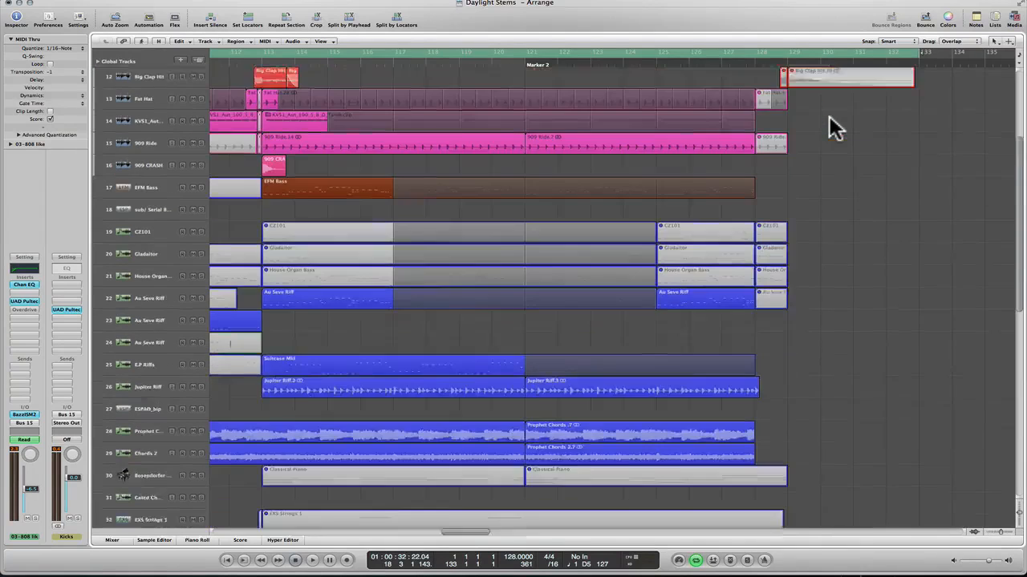
{"action": "scroll", "coordinate": [829, 120], "scroll_direction": "down", "scroll_amount": 2}
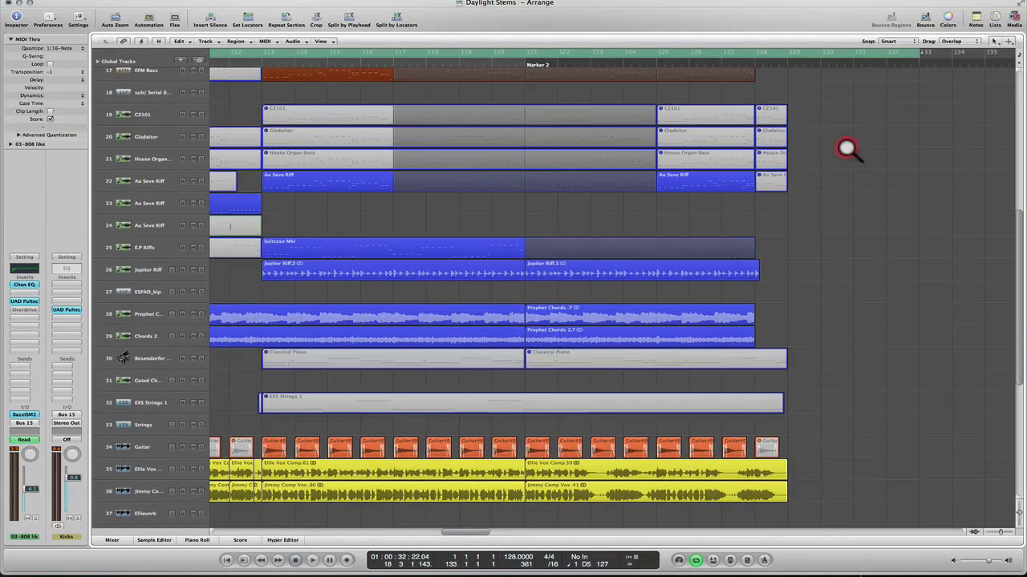
{"action": "left_click", "coordinate": [848, 150], "text": "ctrl+alt"}
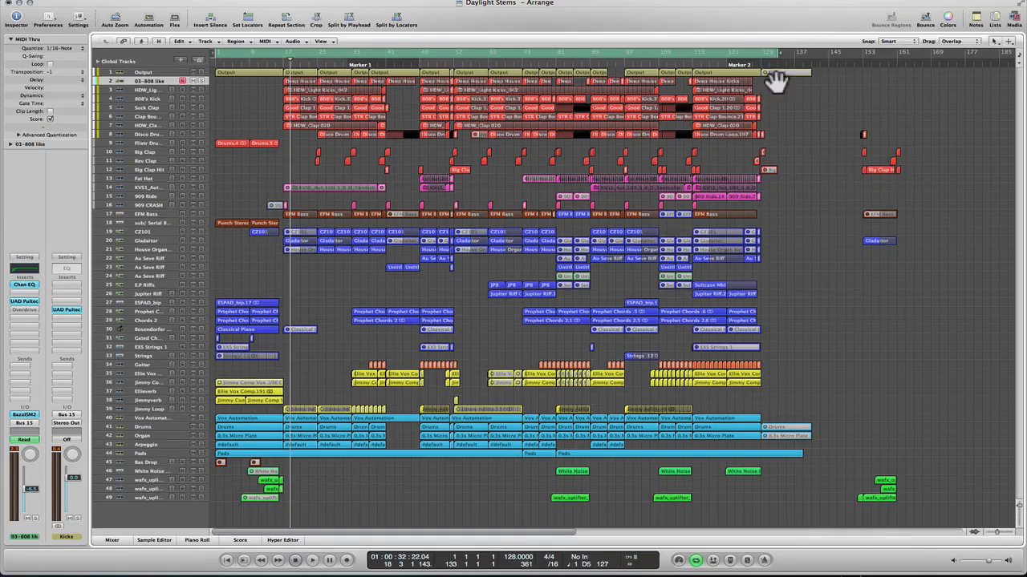
{"action": "left_click_drag", "start_coordinate": [729, 151], "coordinate": [846, 37]}
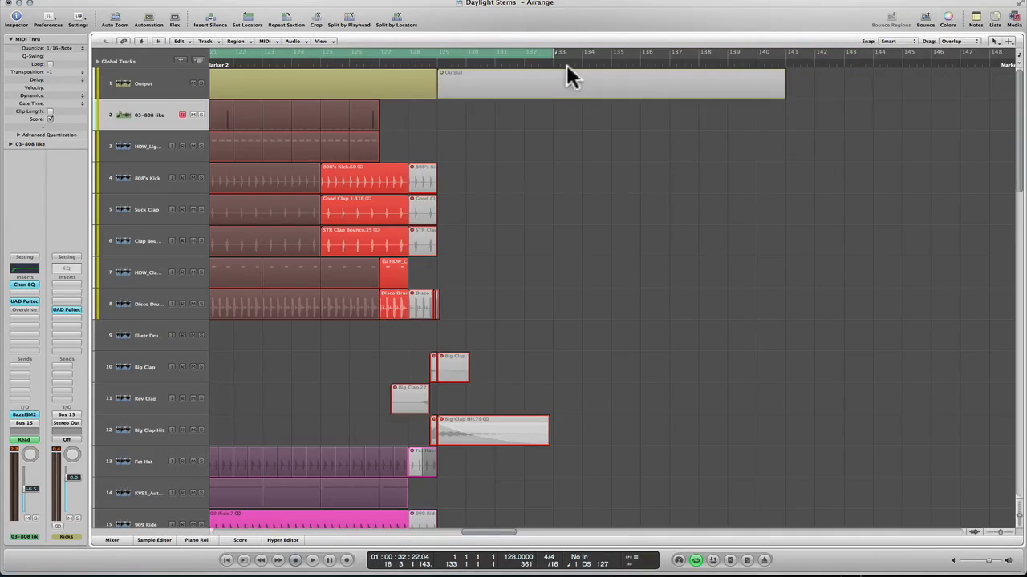
{"action": "left_click", "coordinate": [595, 182]}
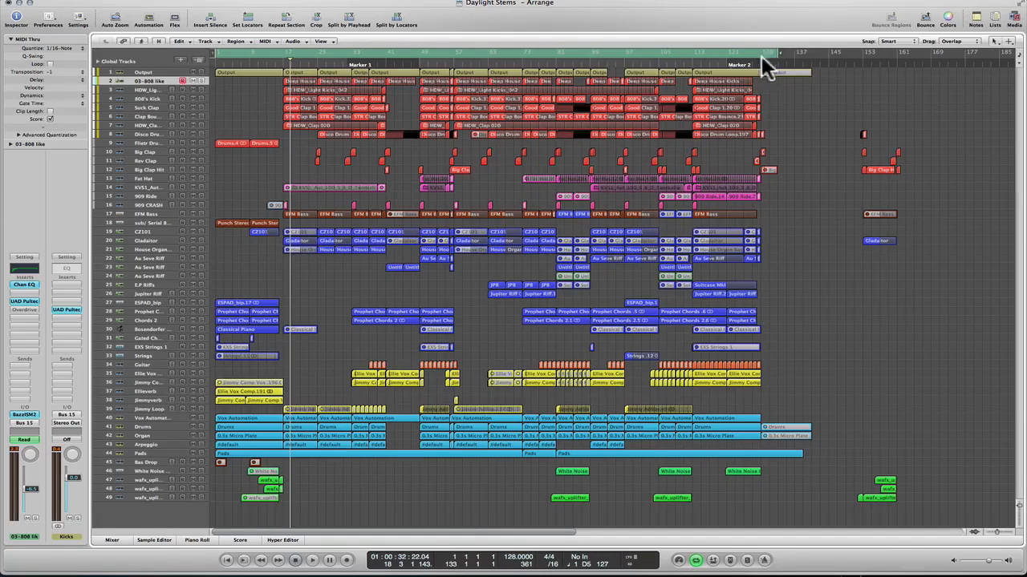
{"action": "left_click_drag", "start_coordinate": [772, 52], "coordinate": [794, 52]}
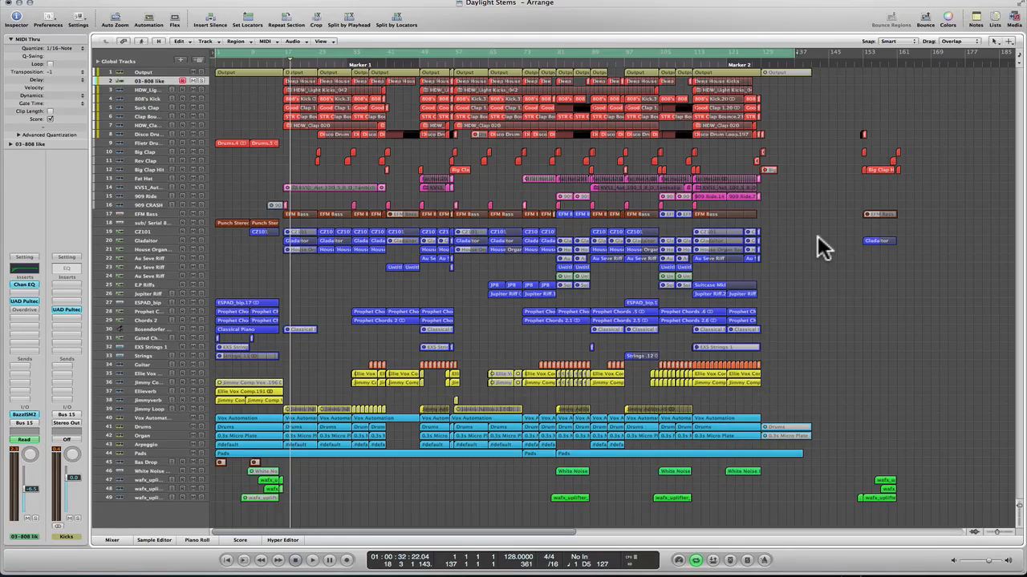
- Bypass the Gain insert on the Output channel and check that strip in the mixer
{"action": "left_click", "coordinate": [159, 73]}
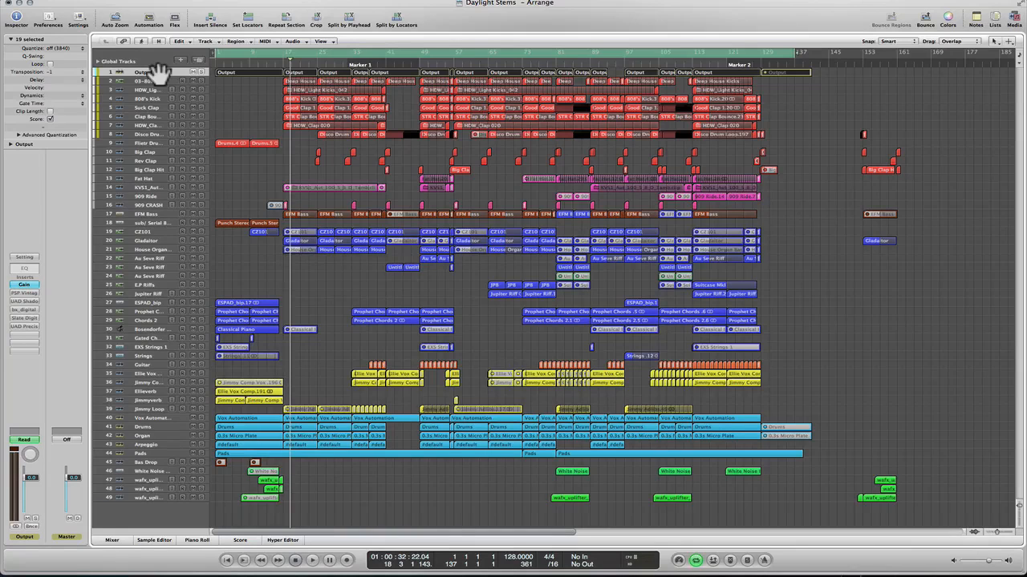
{"action": "key", "text": "x"}
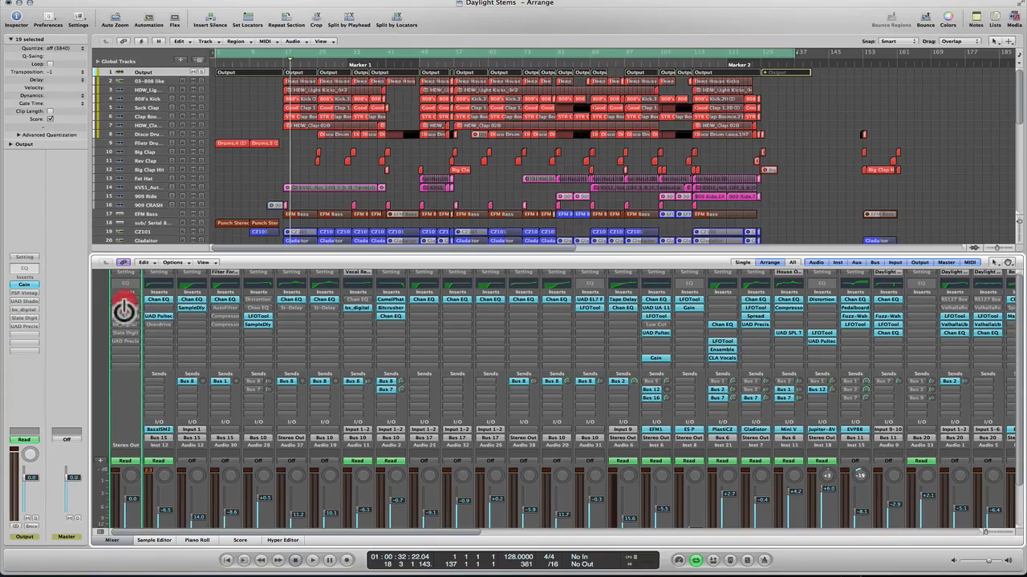
{"action": "scroll", "coordinate": [131, 480], "scroll_direction": "down", "scroll_amount": 3}
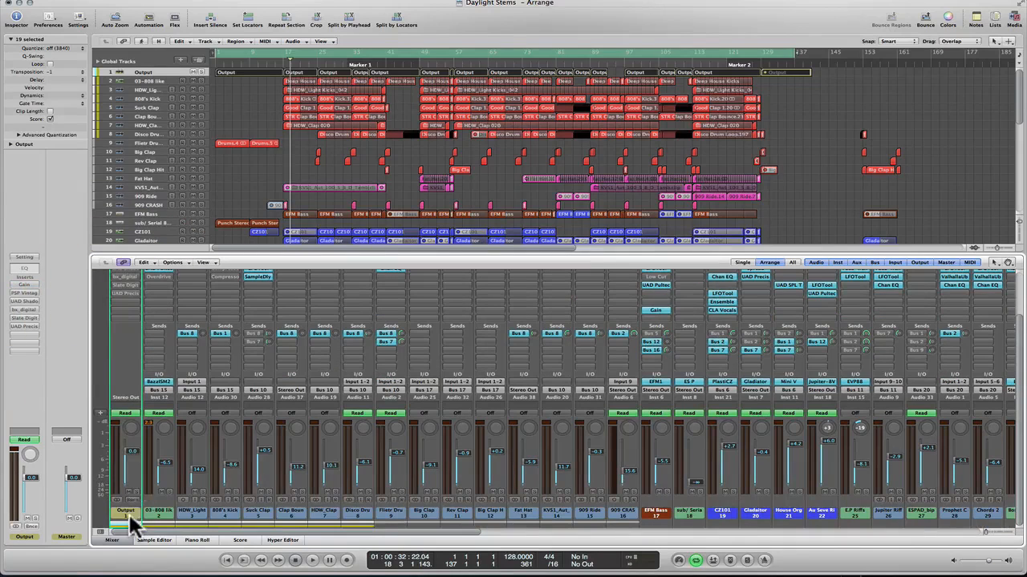
{"action": "scroll", "coordinate": [134, 509], "scroll_direction": "up", "scroll_amount": 3}
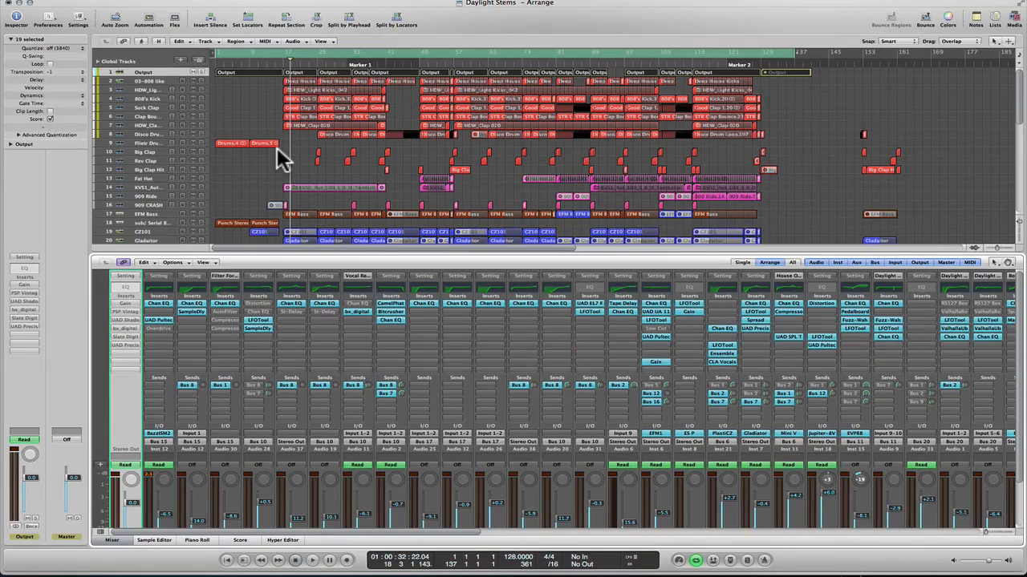
{"action": "key", "text": "x"}
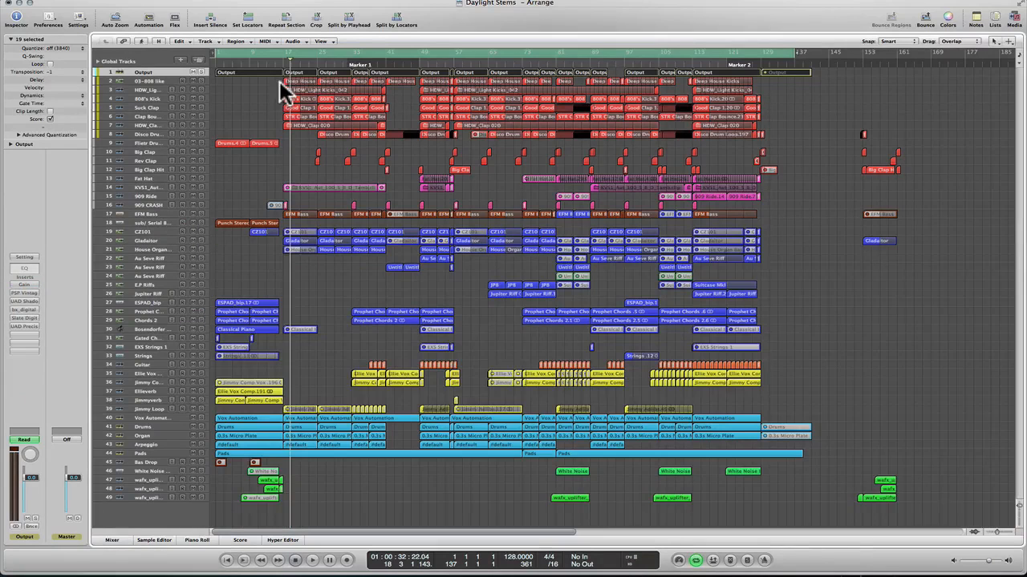
- Solo the 03-808 like kick track and play a short passage of it
{"action": "left_click", "coordinate": [157, 82]}
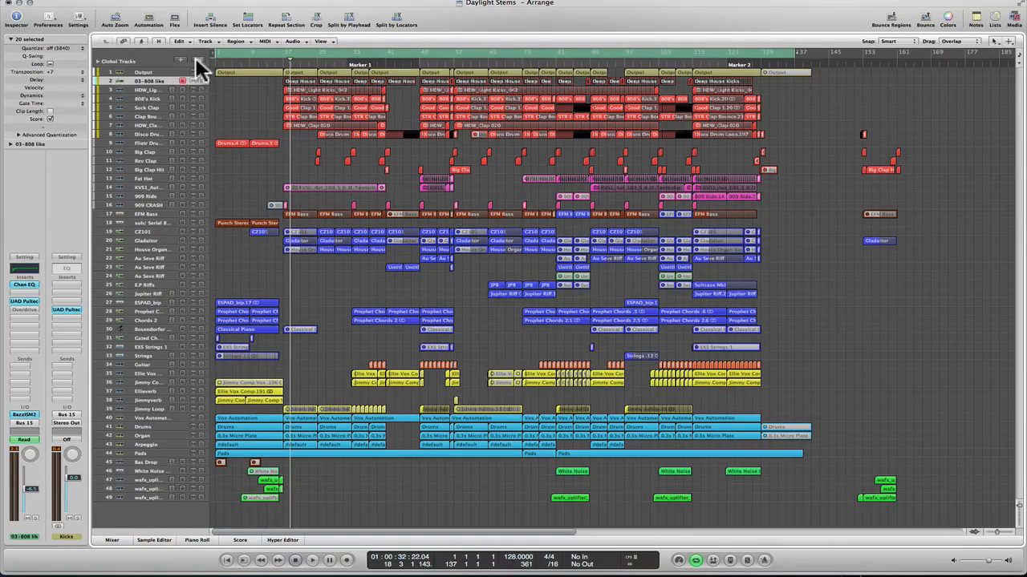
{"action": "left_click", "coordinate": [35, 517]}
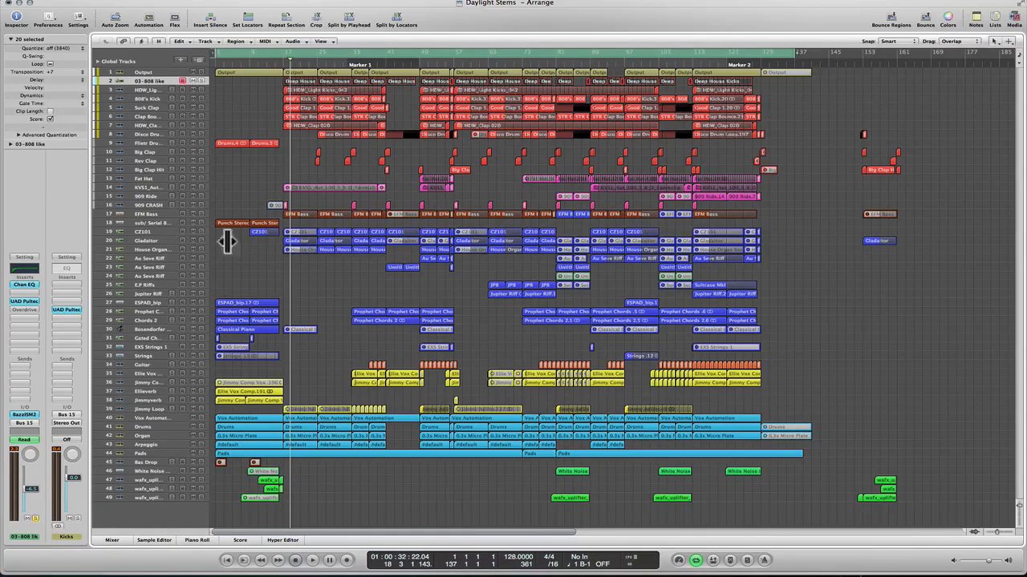
{"action": "double_click", "coordinate": [278, 58]}
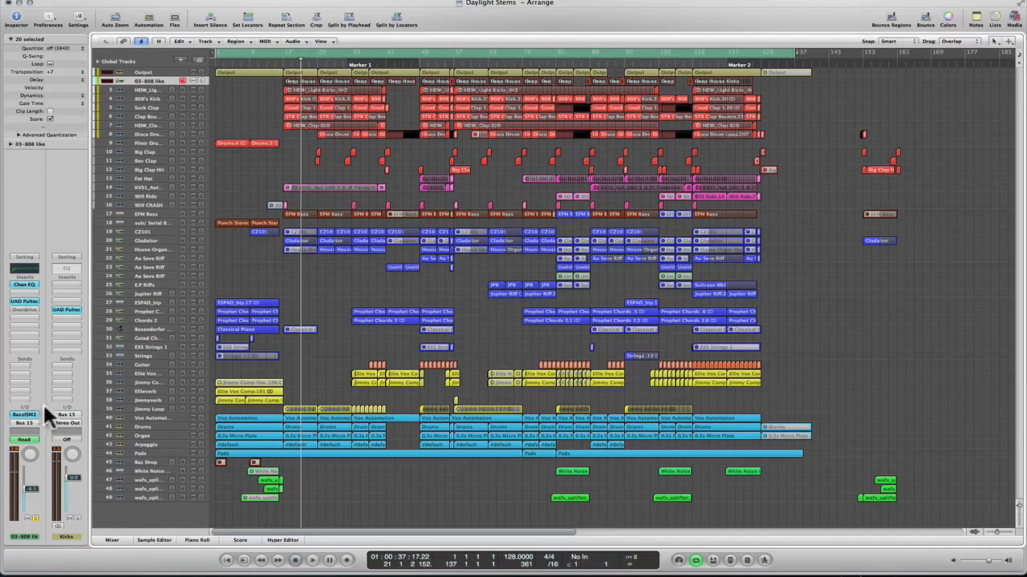
- Inspect the UAD Pultec EQP-1A settings on the 03-808 like channel and close the plug-in window
{"action": "left_click", "coordinate": [25, 302]}
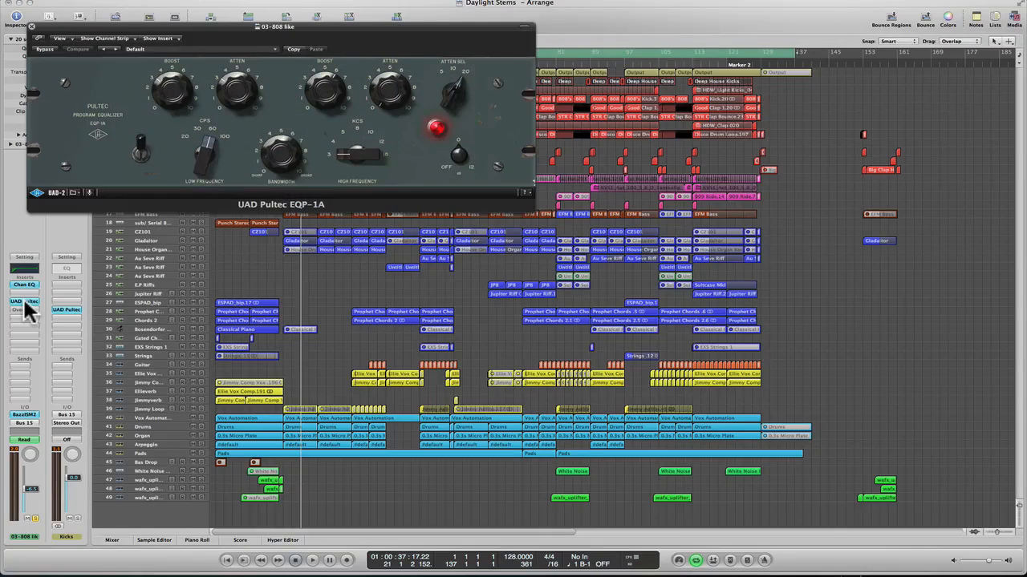
{"action": "left_click_drag", "start_coordinate": [252, 28], "coordinate": [525, 125]}
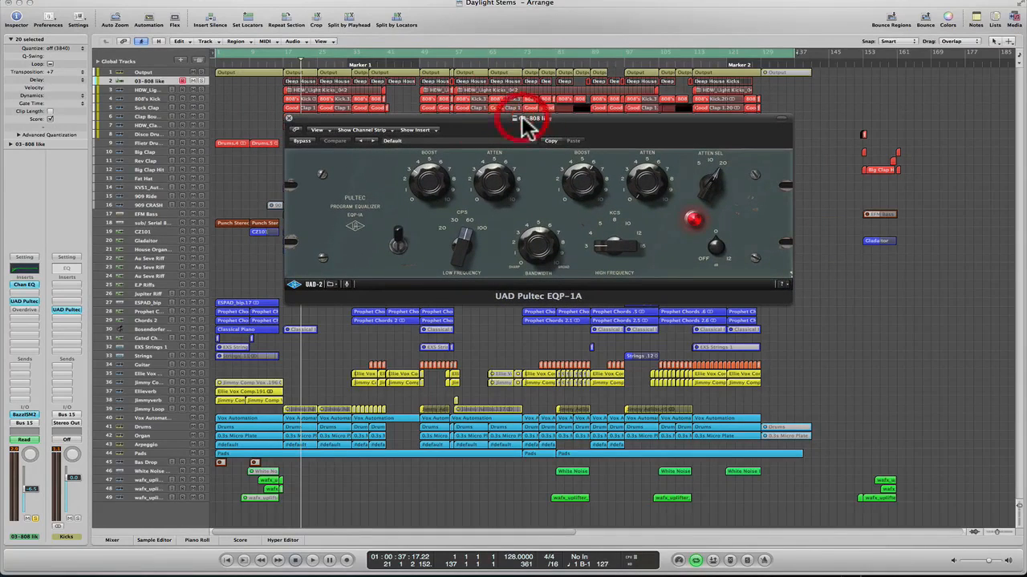
{"action": "left_click_drag", "start_coordinate": [527, 126], "coordinate": [528, 134]}
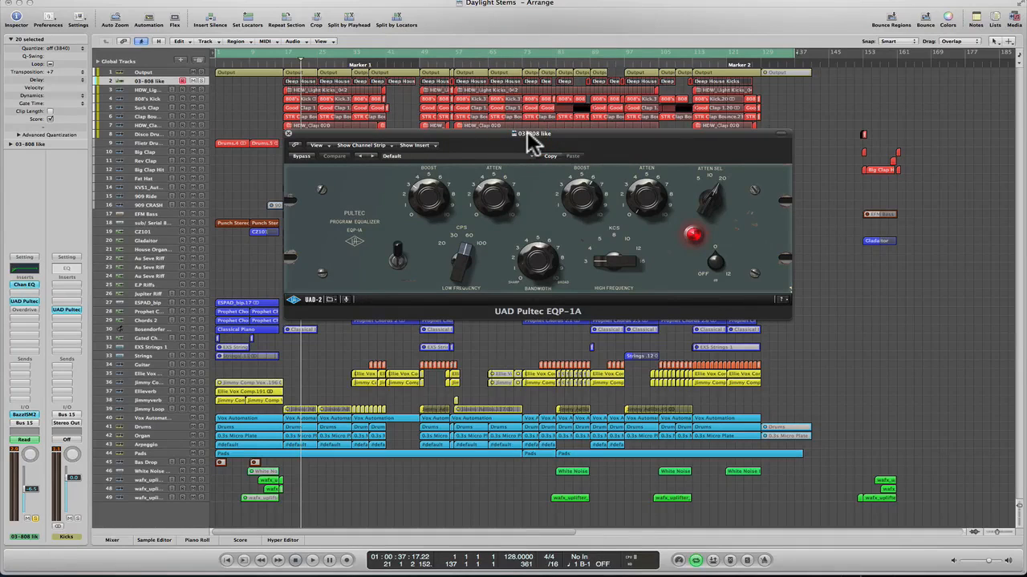
{"action": "left_click_drag", "start_coordinate": [527, 134], "coordinate": [527, 146]}
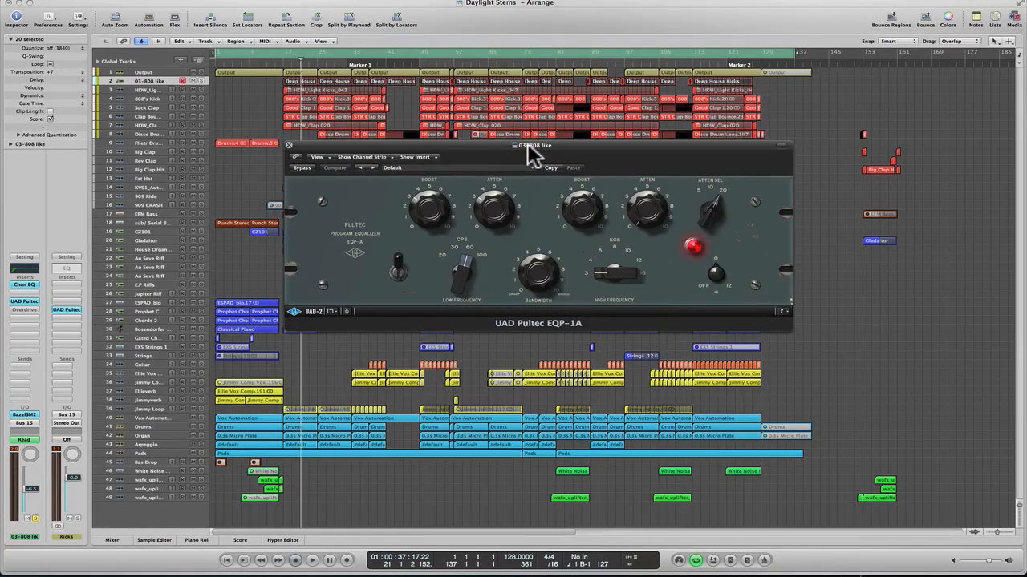
{"action": "left_click_drag", "start_coordinate": [528, 145], "coordinate": [528, 160]}
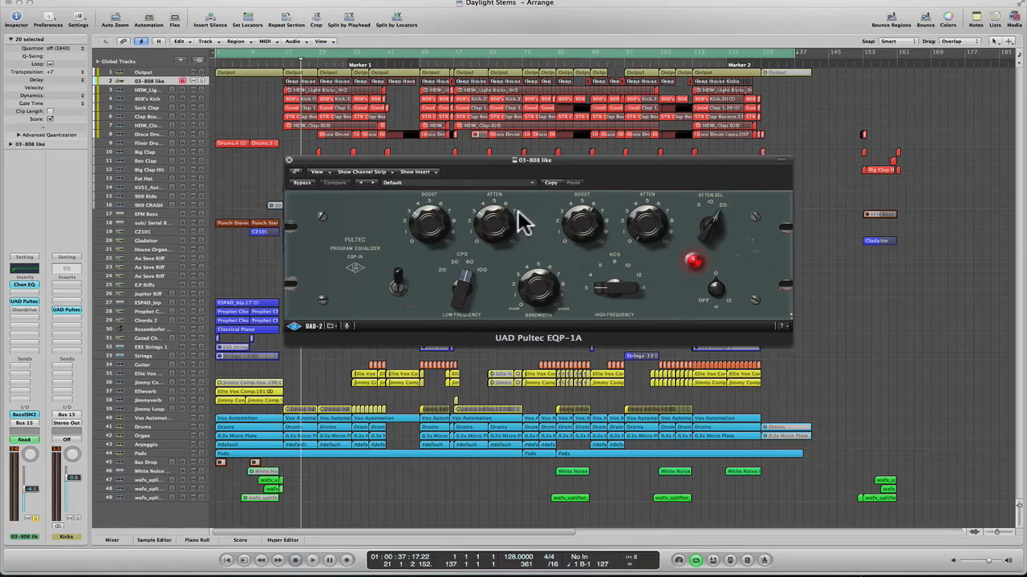
{"action": "left_click_drag", "start_coordinate": [525, 160], "coordinate": [579, 162]}
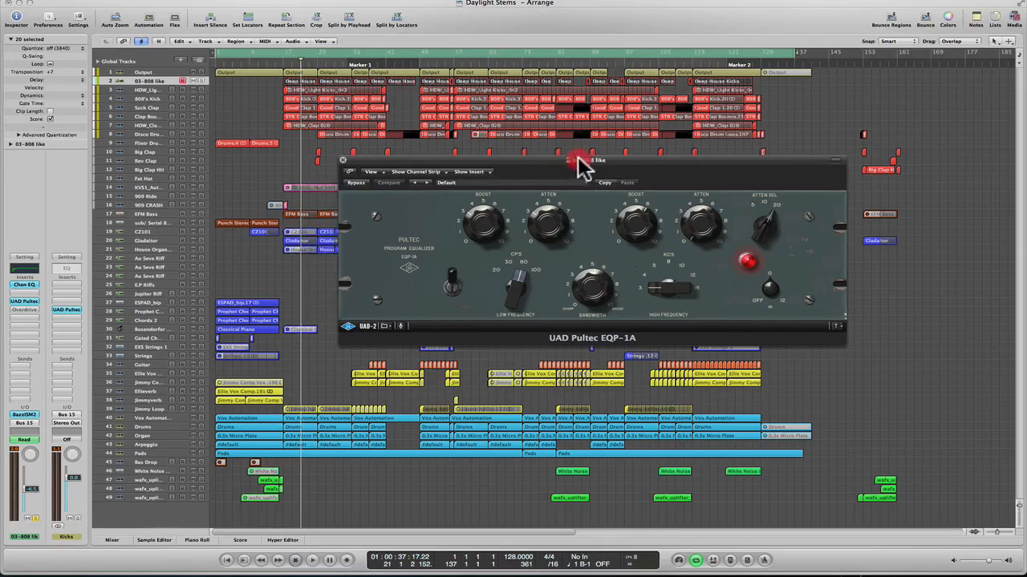
{"action": "left_click", "coordinate": [343, 160]}
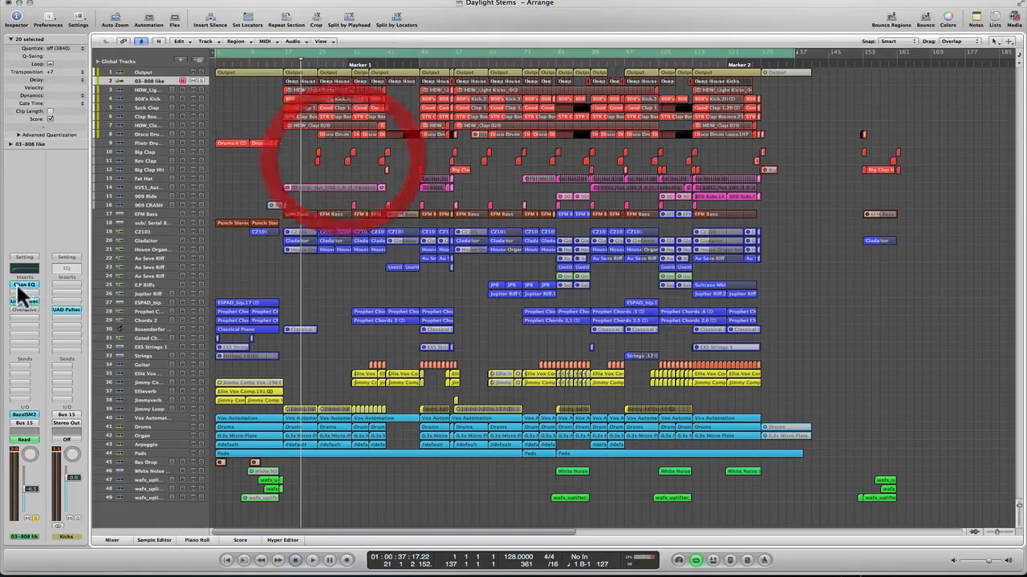
- Examine the low-cut setting in the 03-808 like channel's Channel EQ and close the plug-in window
{"action": "left_click", "coordinate": [24, 286]}
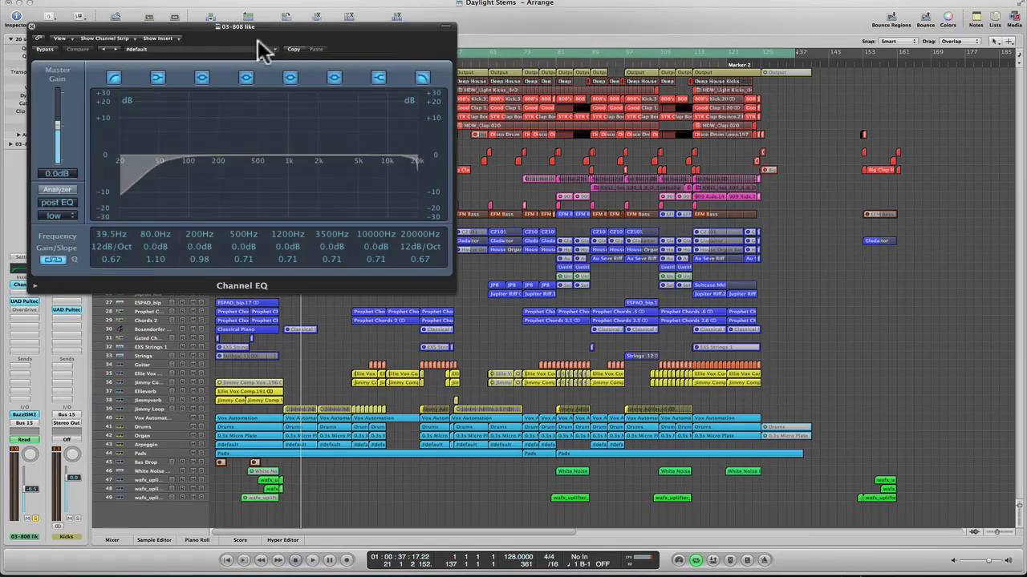
{"action": "left_click_drag", "start_coordinate": [254, 26], "coordinate": [506, 28]}
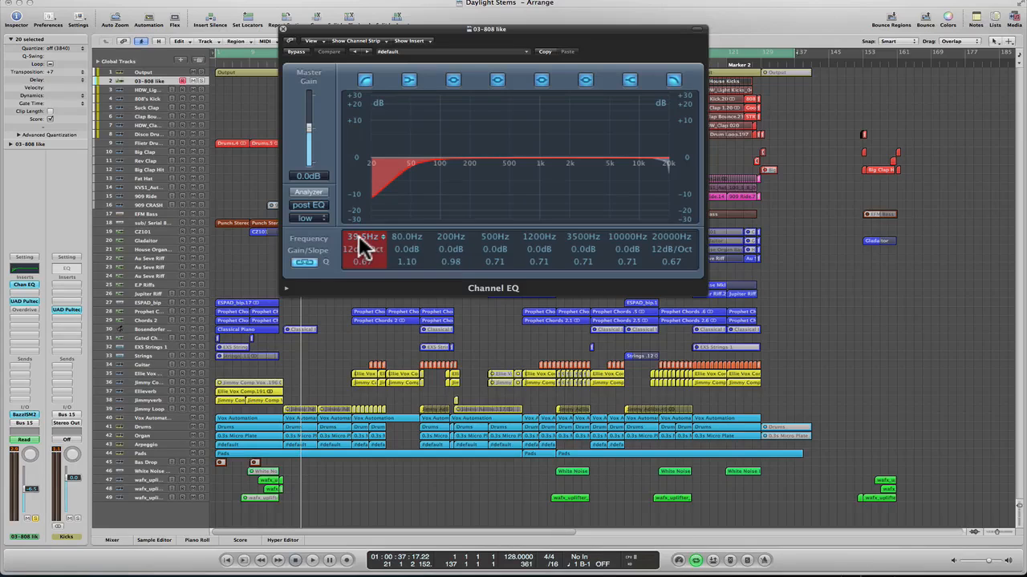
{"action": "left_click", "coordinate": [287, 30]}
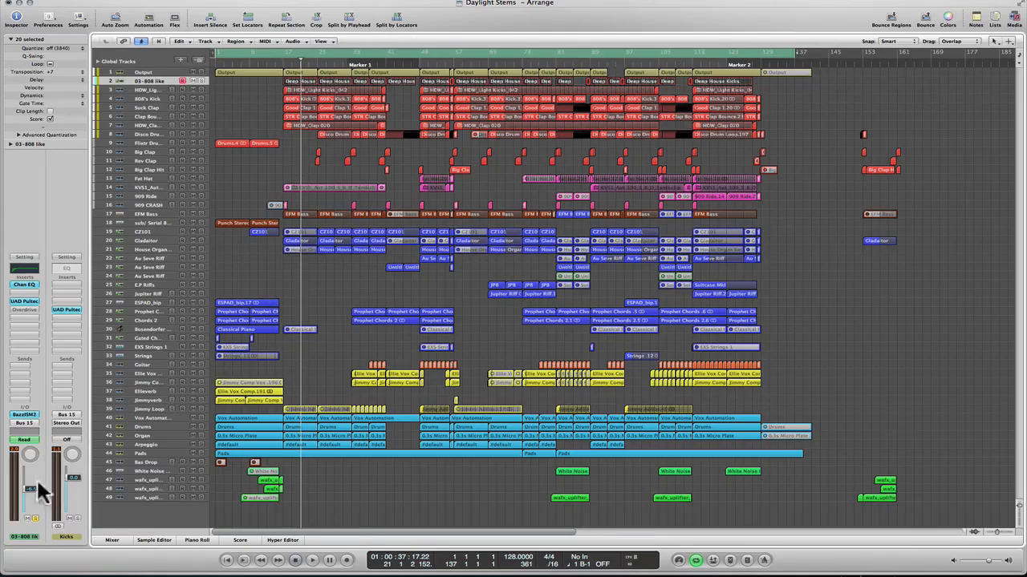
- Check the 808 channel's bus output and the UAD Pultec EQP-1A on the Kicks bus, and deselect all regions
{"action": "left_click", "coordinate": [24, 434]}
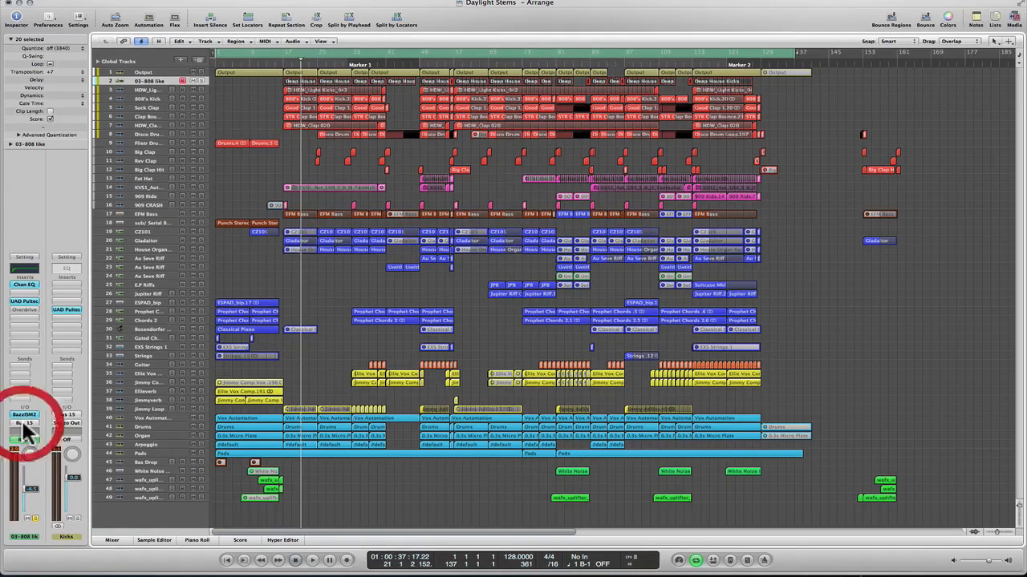
{"action": "left_click", "coordinate": [67, 538]}
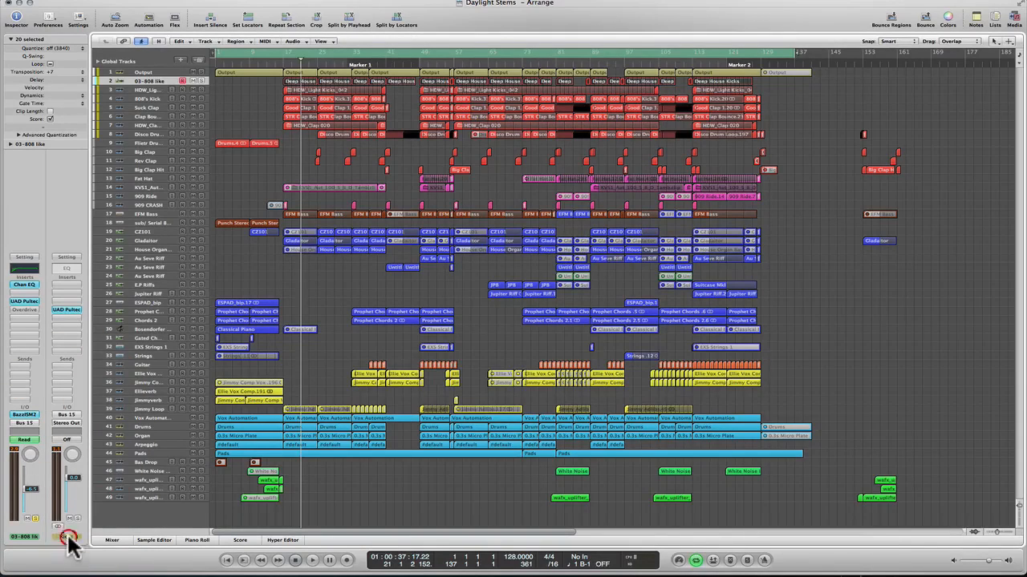
{"action": "left_click", "coordinate": [68, 307]}
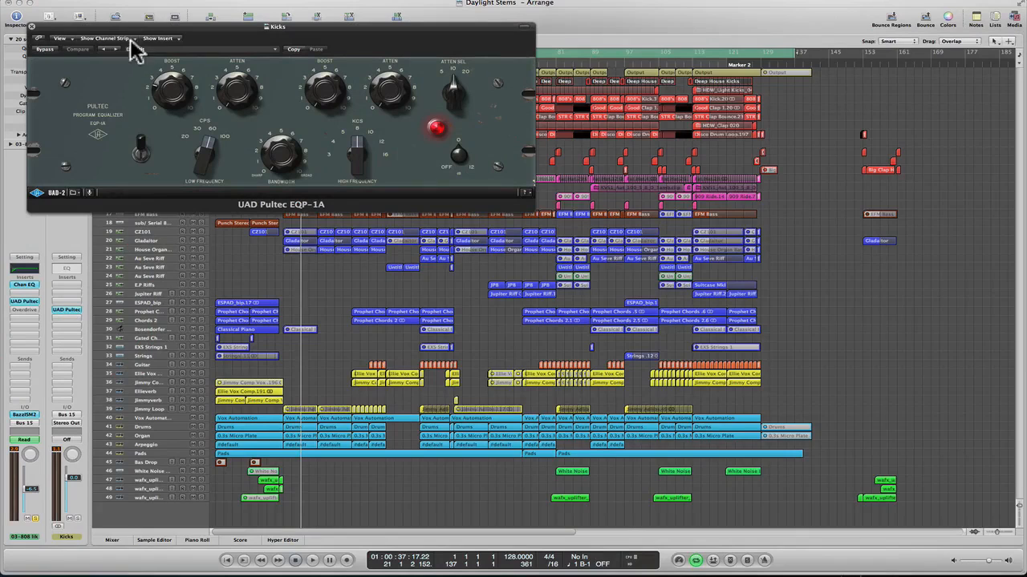
{"action": "left_click", "coordinate": [33, 30]}
{"action": "left_click", "coordinate": [243, 117]}
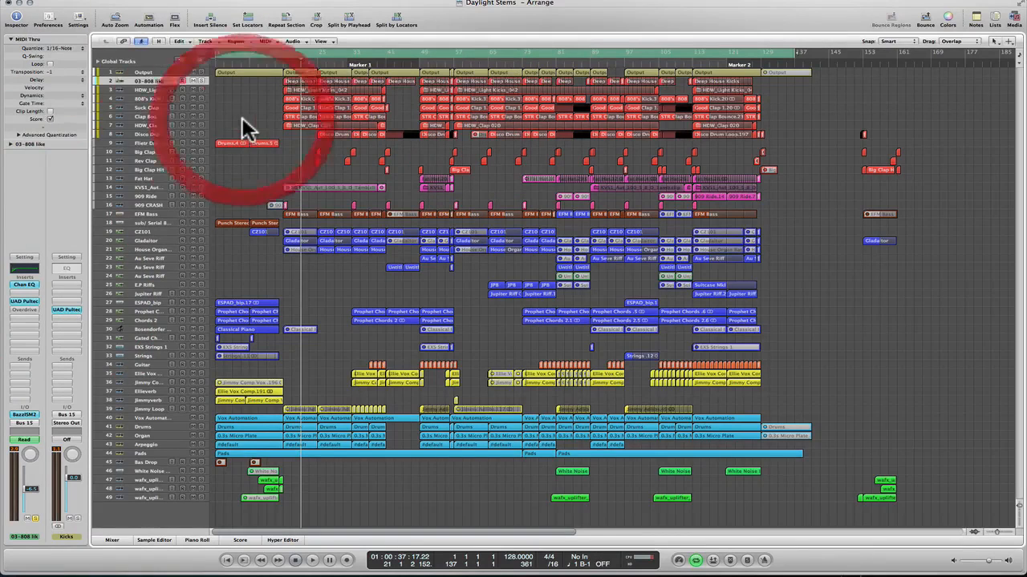
- Compare the channel strips of the 03-808 like, HDW_Light and 808's Kick tracks, finishing on the 03-808 like track
{"action": "left_click", "coordinate": [143, 88]}
{"action": "left_click", "coordinate": [142, 81]}
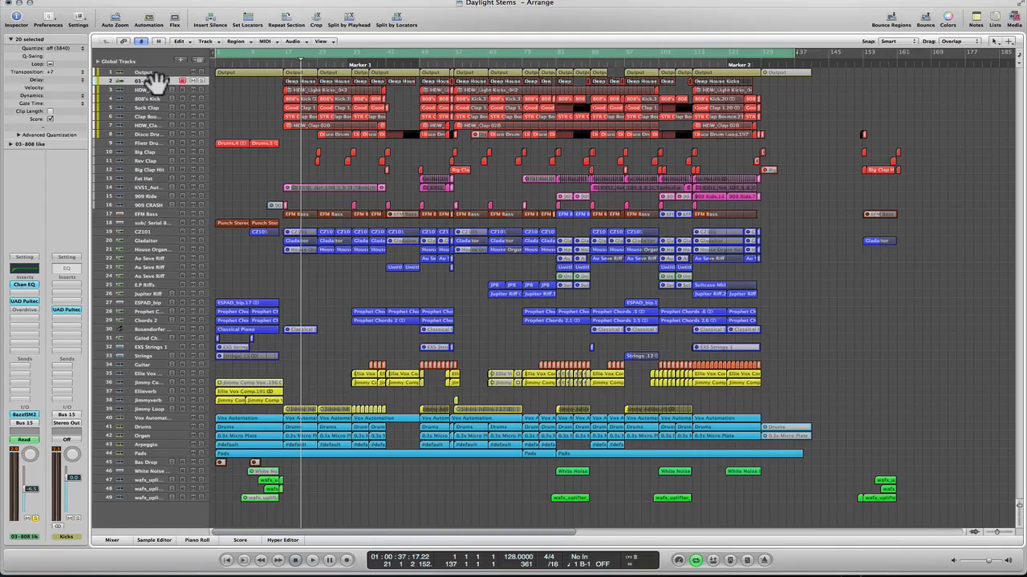
{"action": "left_click", "coordinate": [162, 98]}
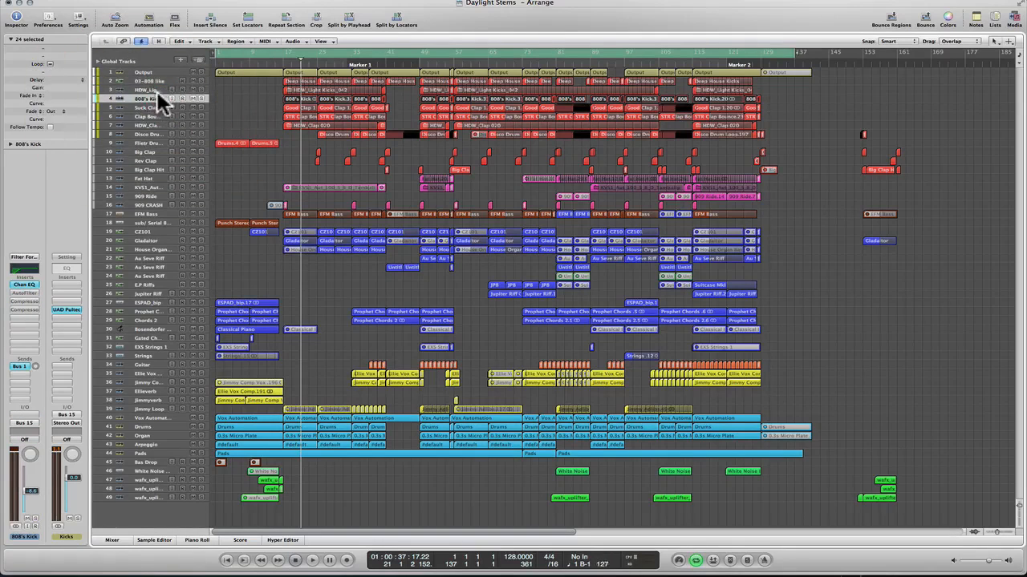
{"action": "left_click", "coordinate": [157, 91]}
{"action": "left_click", "coordinate": [159, 81]}
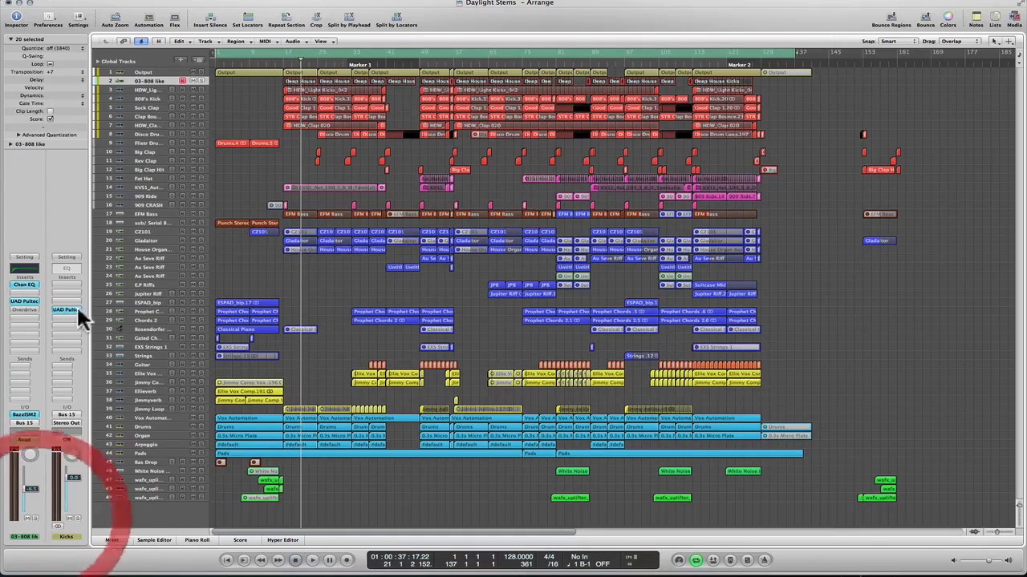
- Solo the HDW_Light Kicks track and play a short passage from just before its first region
{"action": "left_click", "coordinate": [146, 89]}
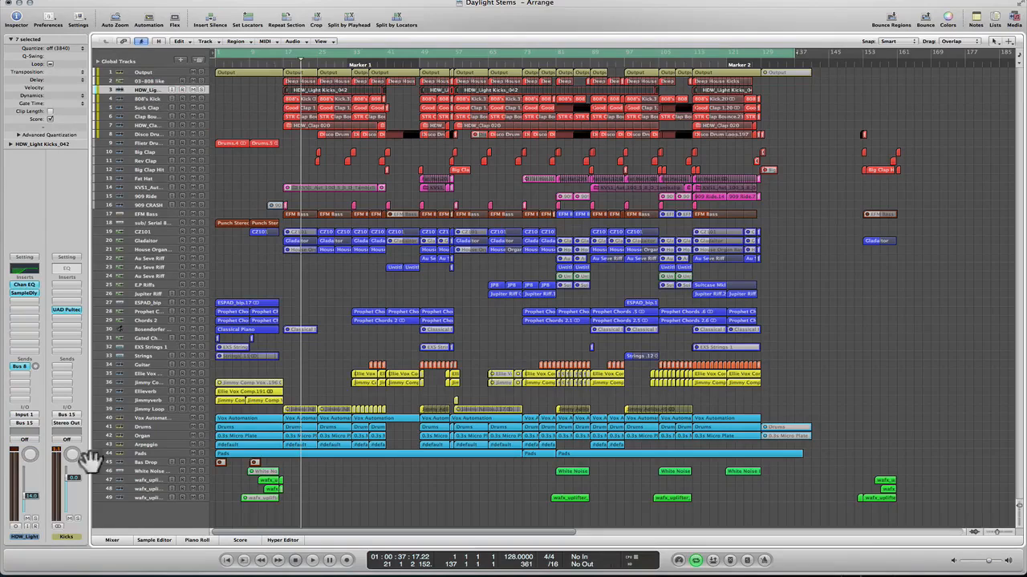
{"action": "left_click", "coordinate": [23, 536]}
{"action": "left_click", "coordinate": [35, 518]}
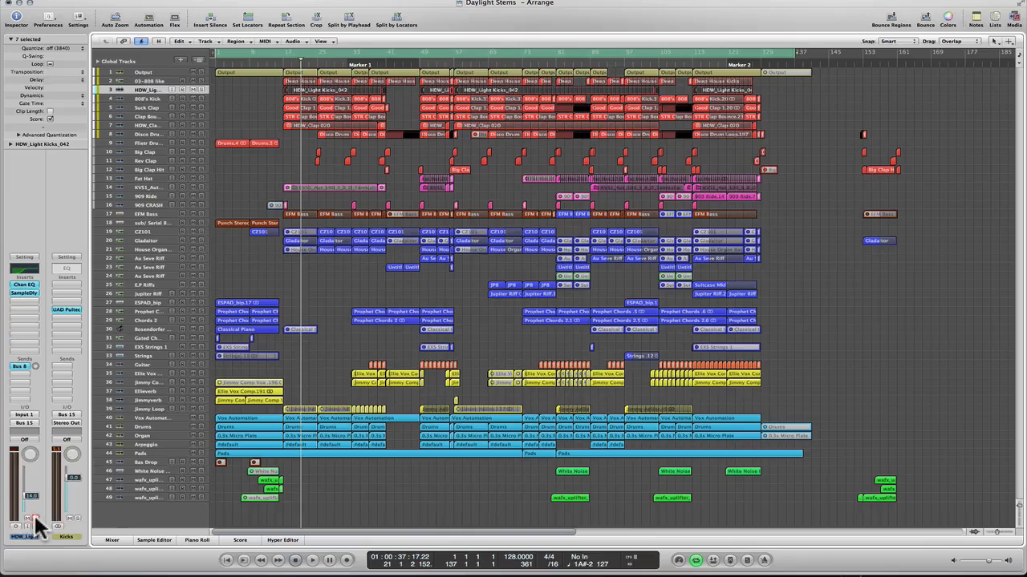
{"action": "double_click", "coordinate": [279, 60]}
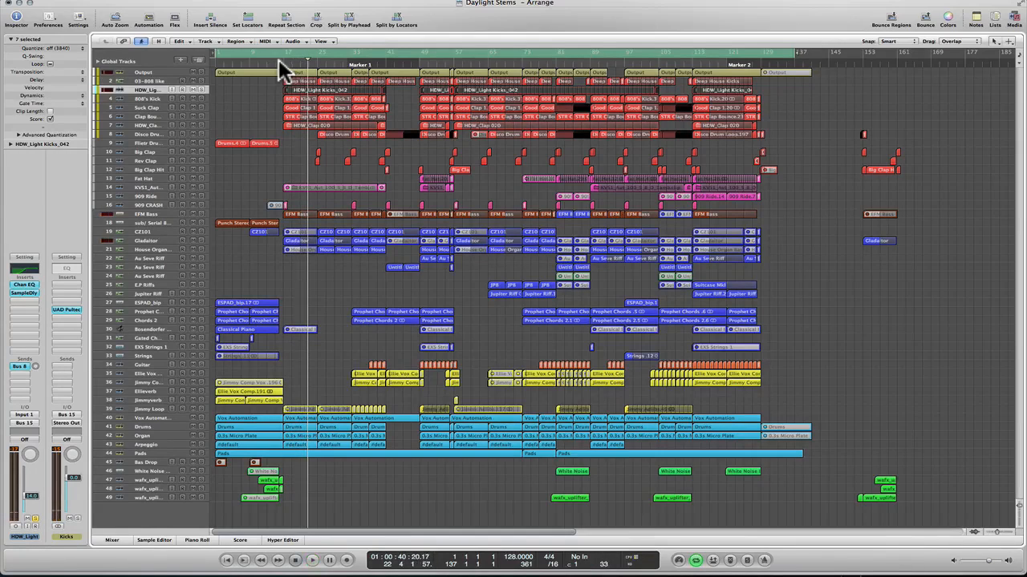
- Review the Bounce Regions In Place options for the 03-808 like track's regions and close the dialog without bouncing
{"action": "left_click", "coordinate": [166, 83]}
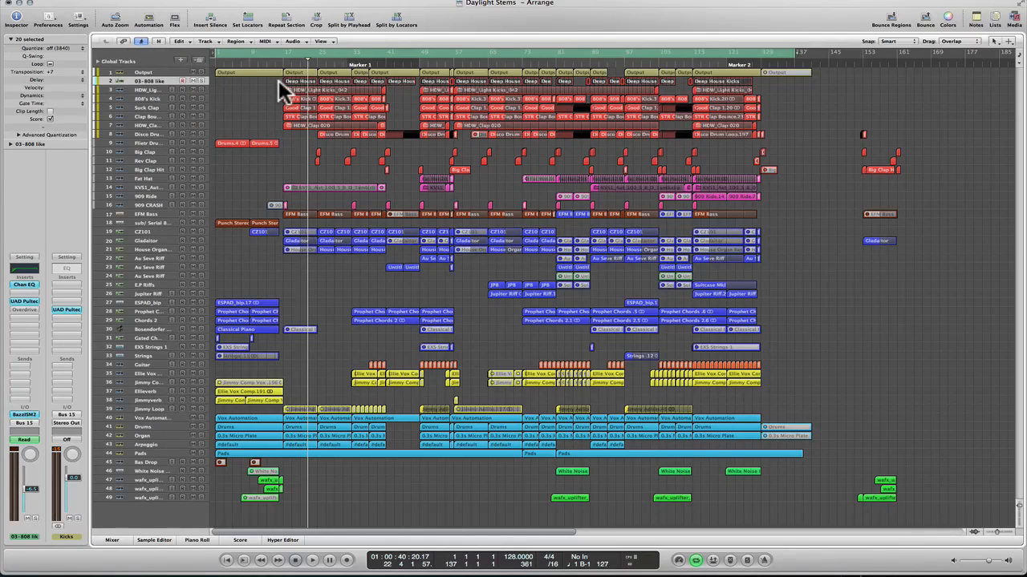
{"action": "key", "text": "ctrl+b"}
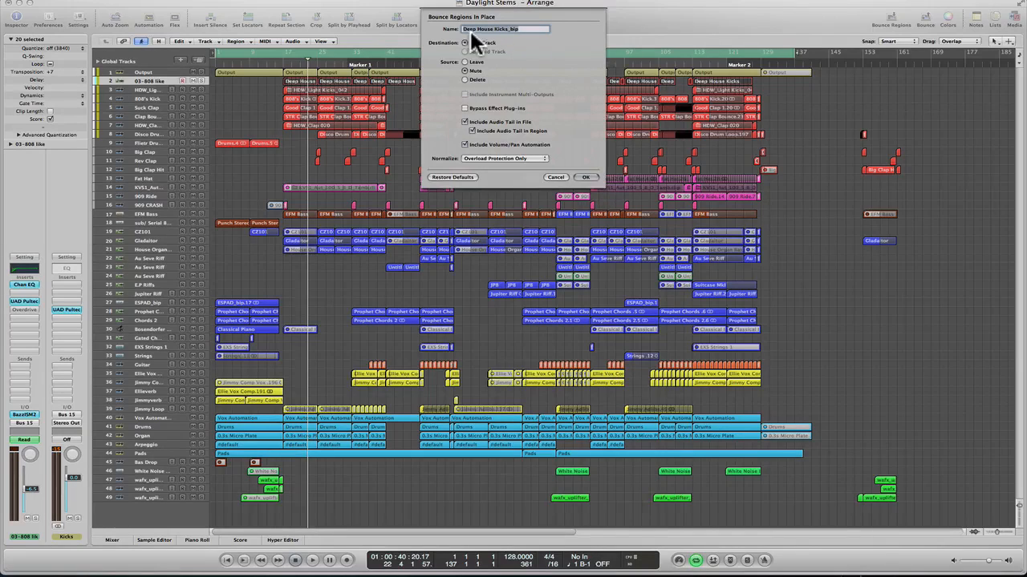
{"action": "left_click", "coordinate": [557, 177]}
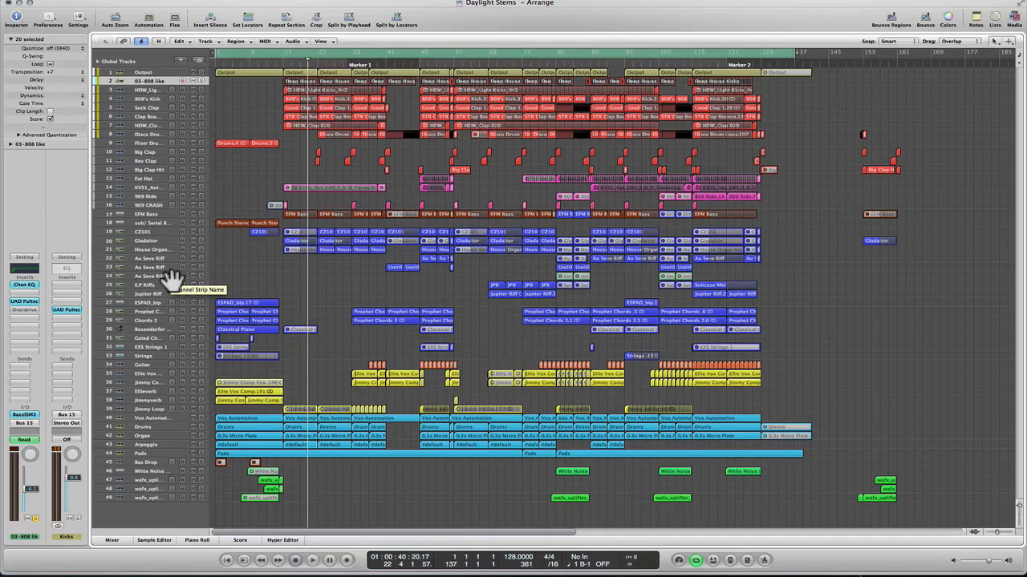
- Open the project bounce settings and choose the Stems folder inside Daylight To Midnight Sheffield as the destination
{"action": "left_click", "coordinate": [86, 4]}
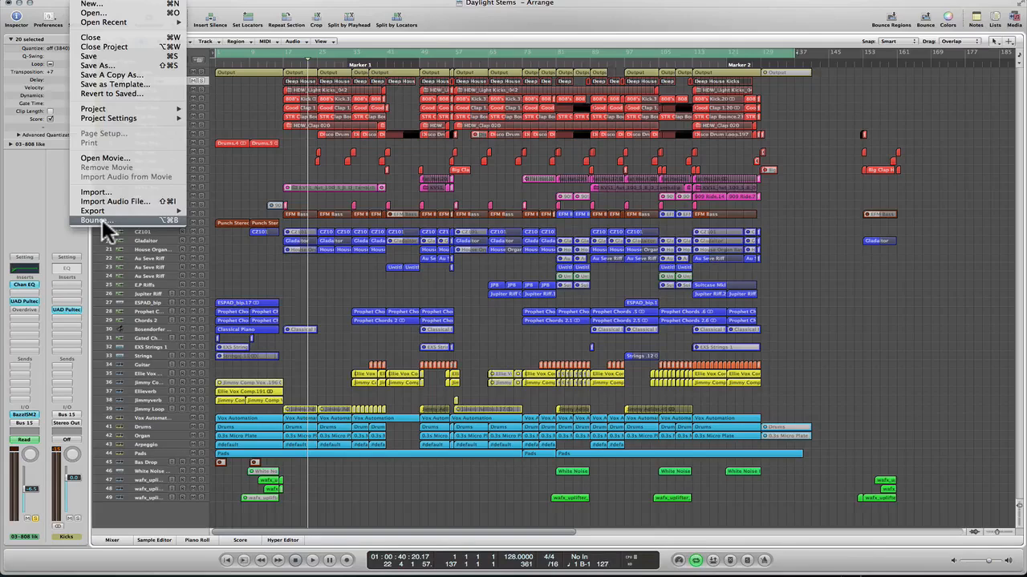
{"action": "left_click", "coordinate": [261, 251]}
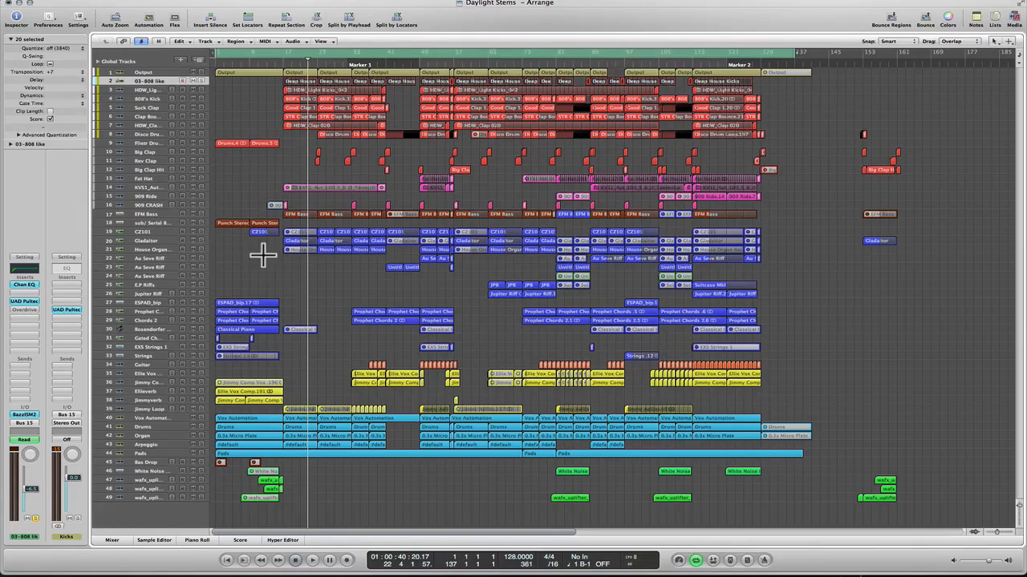
{"action": "key", "text": "super+b"}
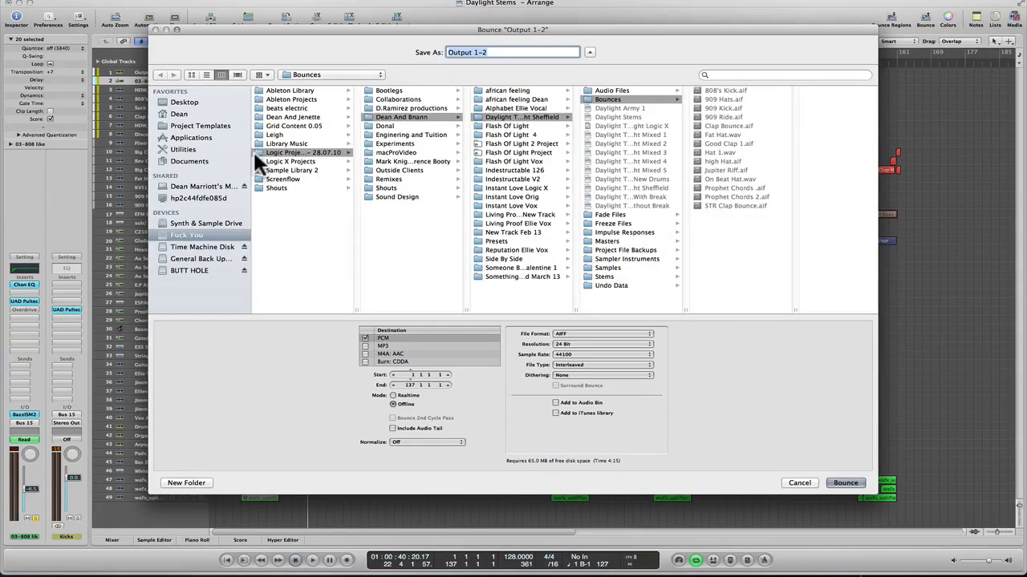
{"action": "left_click_drag", "start_coordinate": [370, 27], "coordinate": [368, 25]}
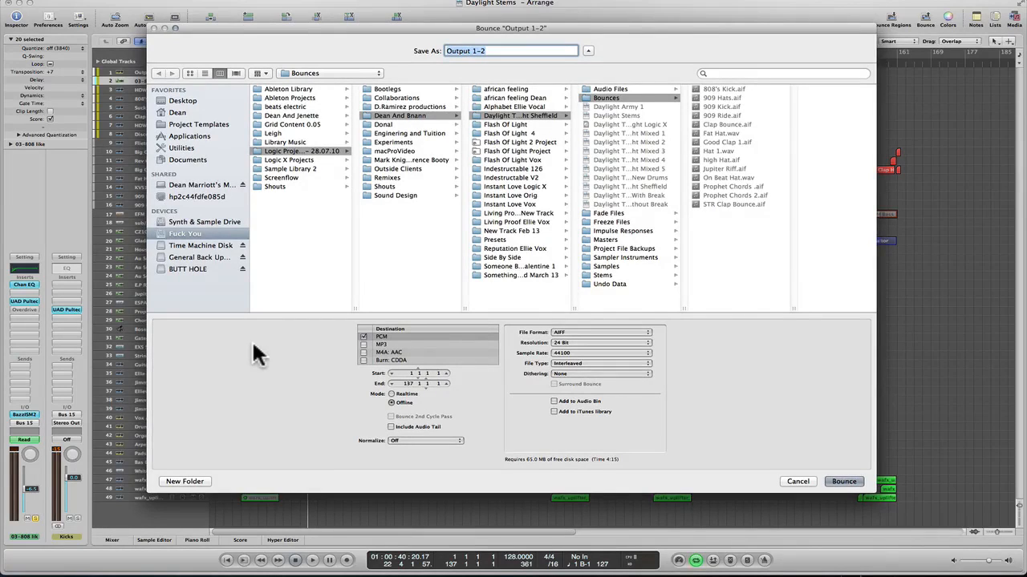
{"action": "left_click", "coordinate": [612, 96]}
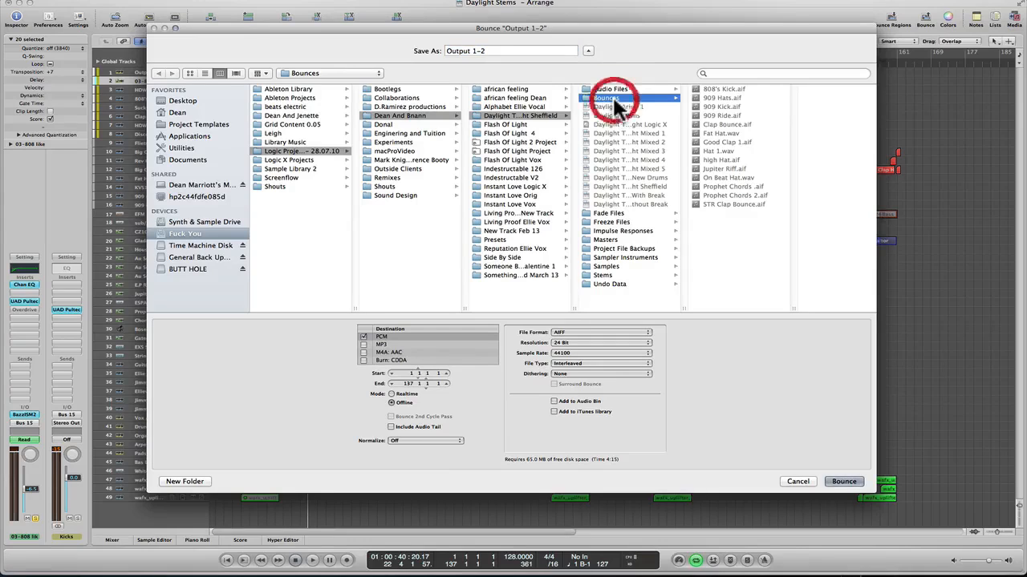
{"action": "left_click", "coordinate": [607, 274]}
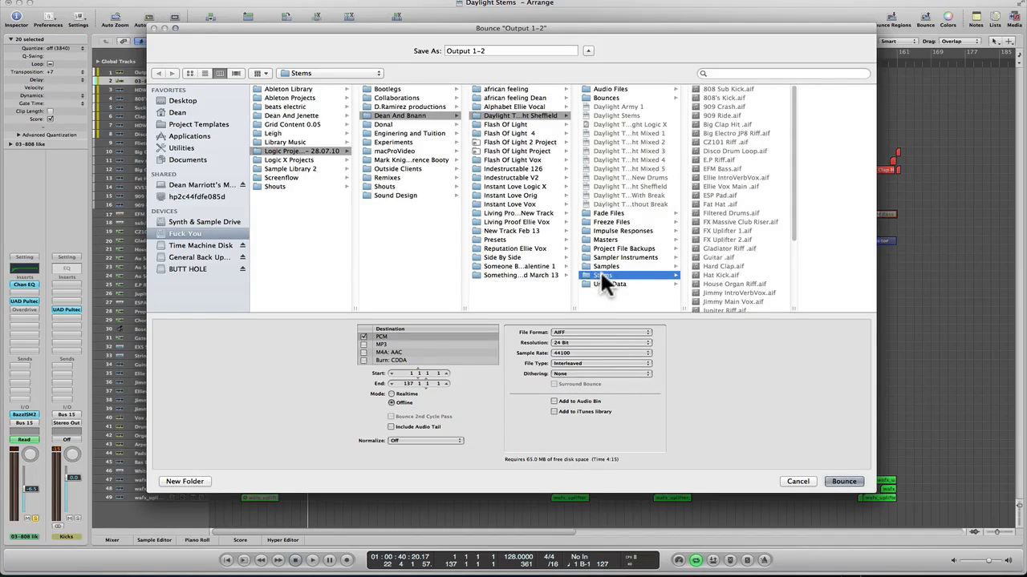
{"action": "left_click", "coordinate": [522, 114]}
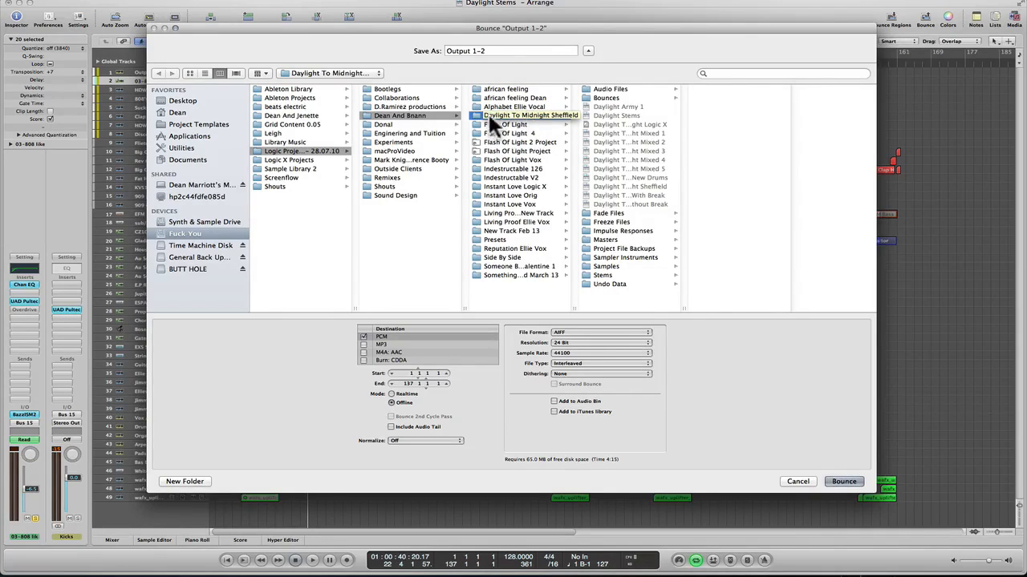
{"action": "left_click", "coordinate": [611, 275]}
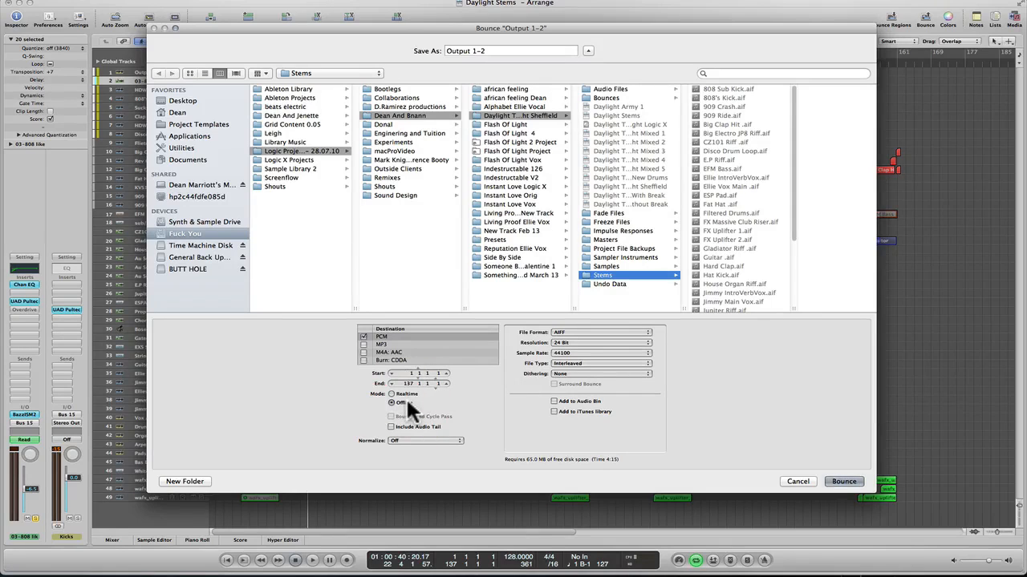
{"action": "left_click", "coordinate": [385, 331]}
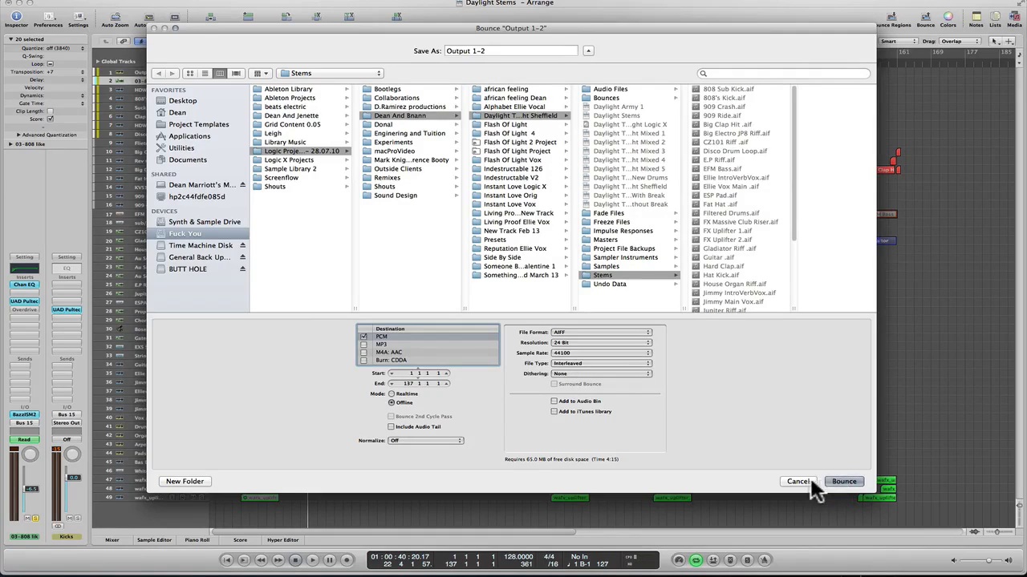
- Select the bounce's file name, compare it with the existing stem names and cancel the bounce
{"action": "left_click", "coordinate": [499, 49]}
{"action": "left_click_drag", "start_coordinate": [500, 49], "coordinate": [392, 43]}
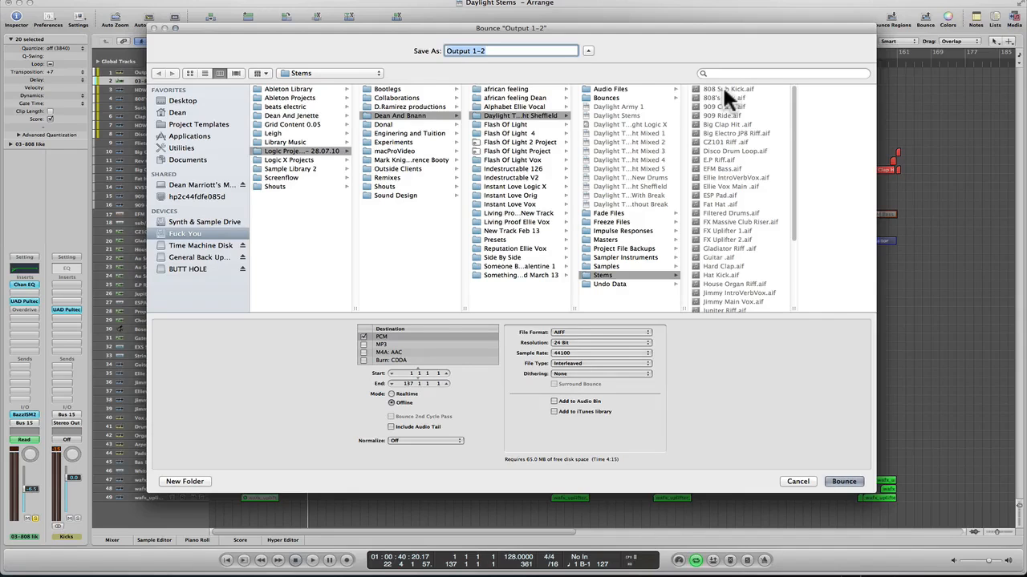
{"action": "left_click_drag", "start_coordinate": [246, 28], "coordinate": [219, 28]}
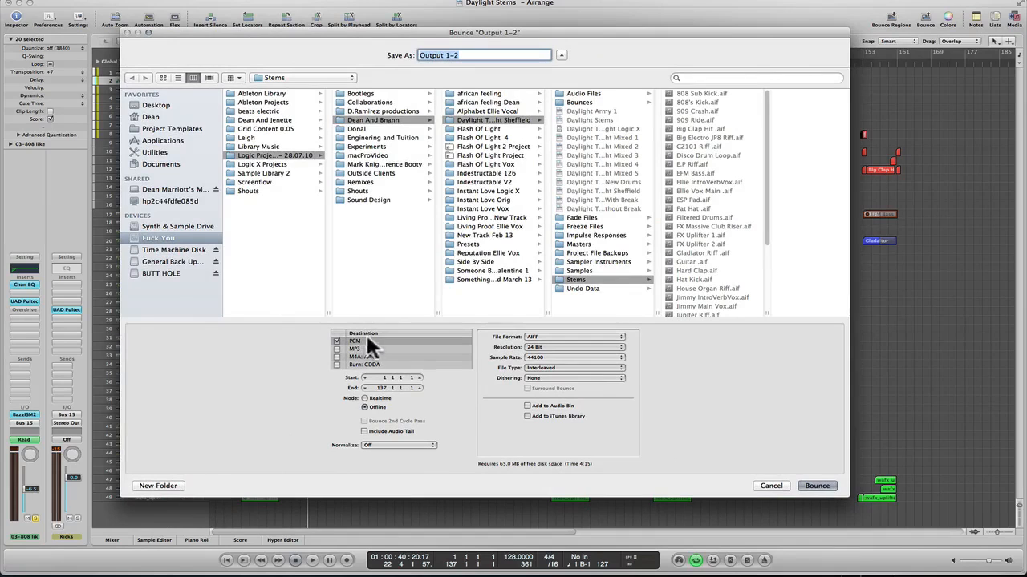
{"action": "left_click", "coordinate": [772, 487]}
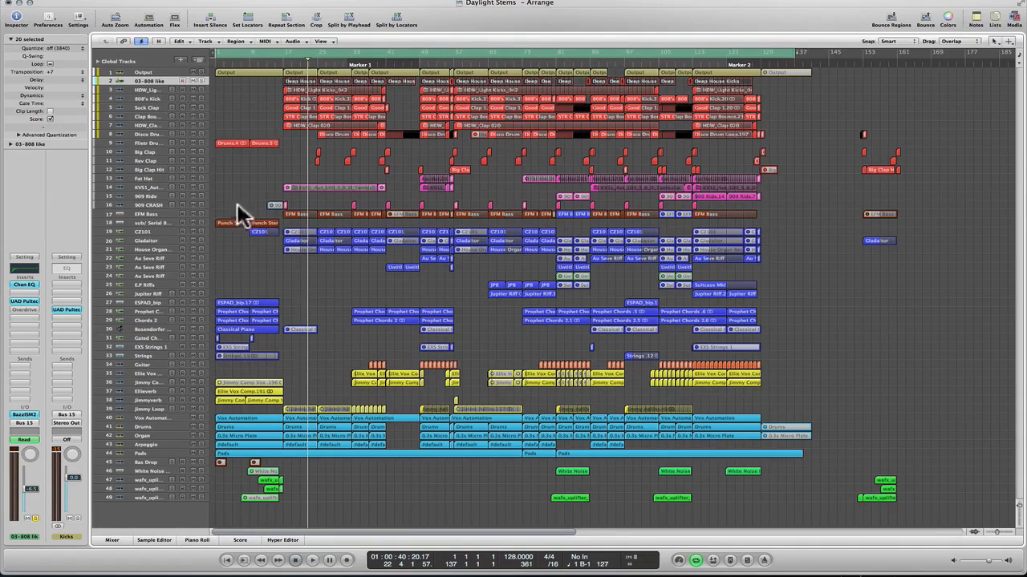
- Turn off solo on the 03-808 like track, solo the HDW_Light Kicks track and play a short passage of it
{"action": "left_click", "coordinate": [254, 100]}
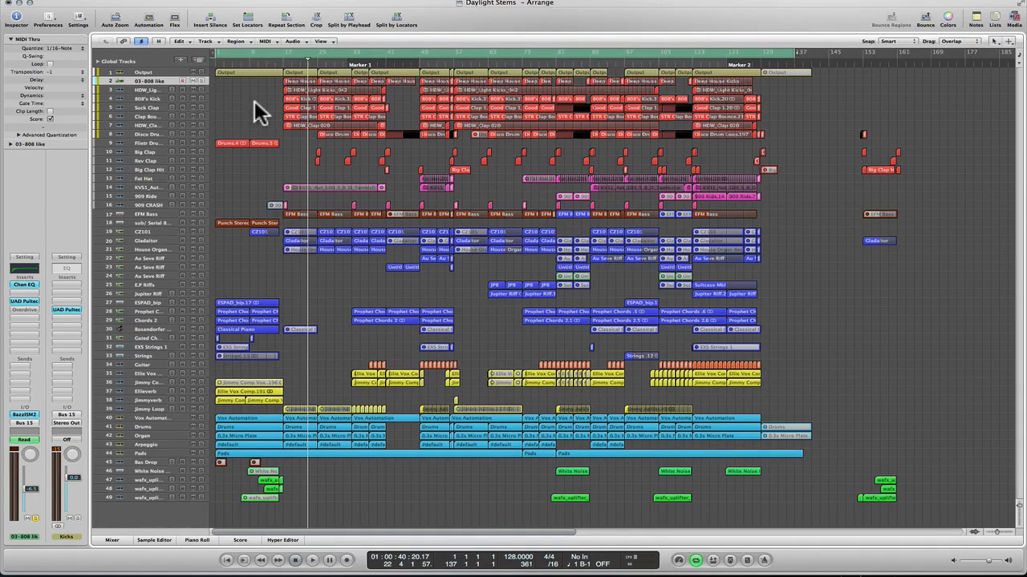
{"action": "left_click", "coordinate": [148, 90]}
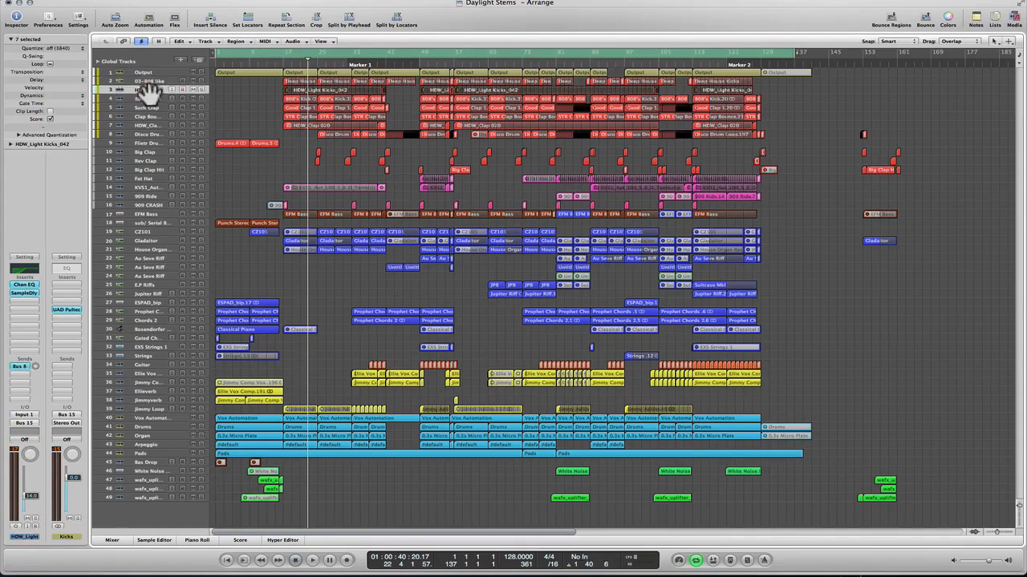
{"action": "left_click", "coordinate": [148, 81]}
{"action": "left_click", "coordinate": [37, 518]}
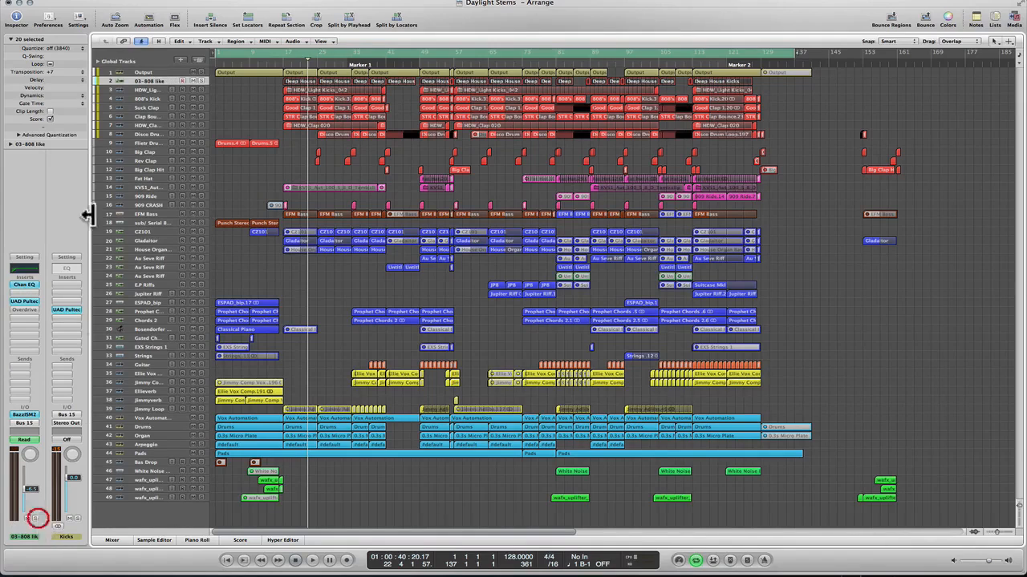
{"action": "left_click", "coordinate": [148, 81]}
{"action": "left_click", "coordinate": [152, 87]}
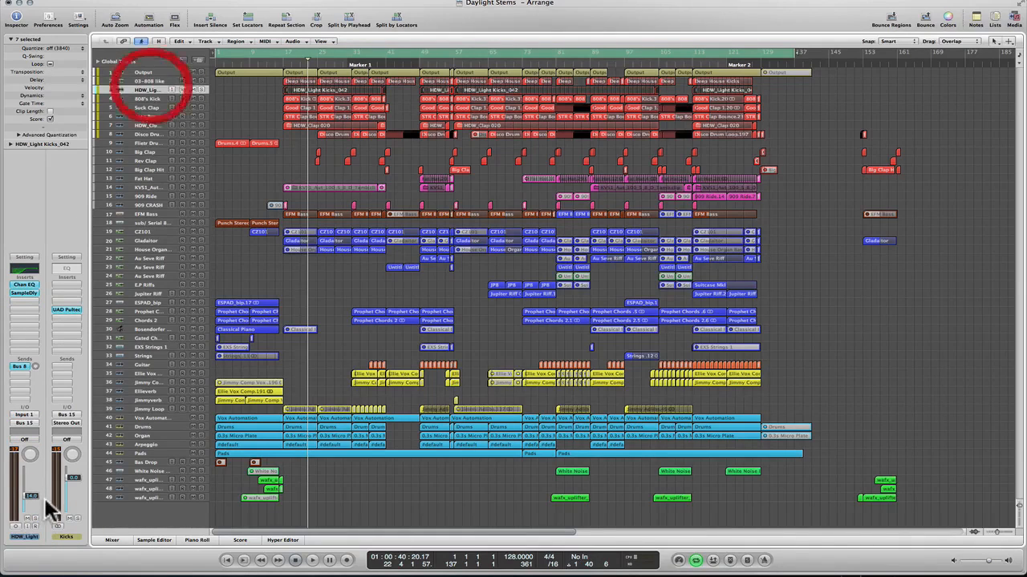
{"action": "left_click", "coordinate": [35, 517]}
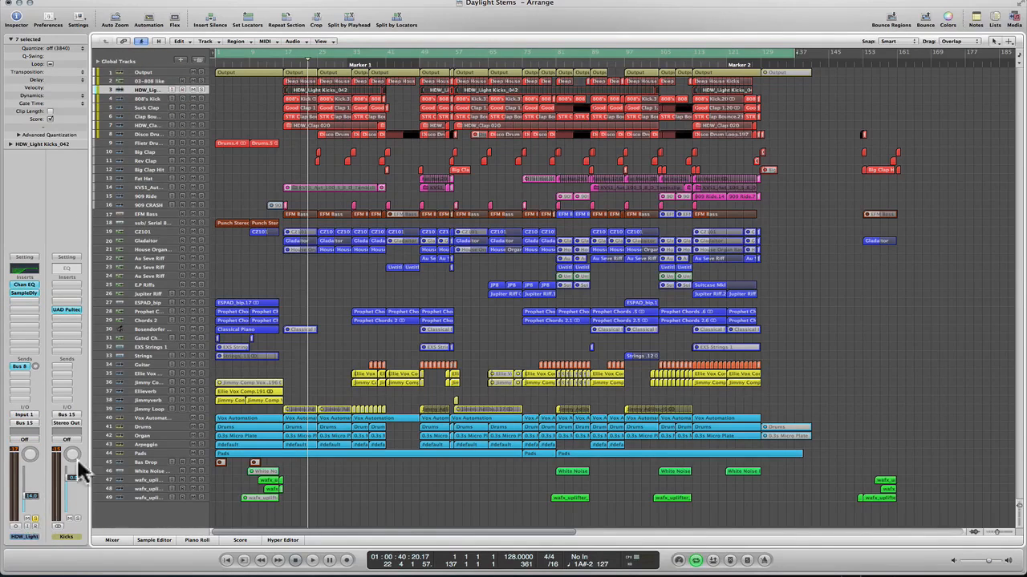
{"action": "double_click", "coordinate": [281, 60]}
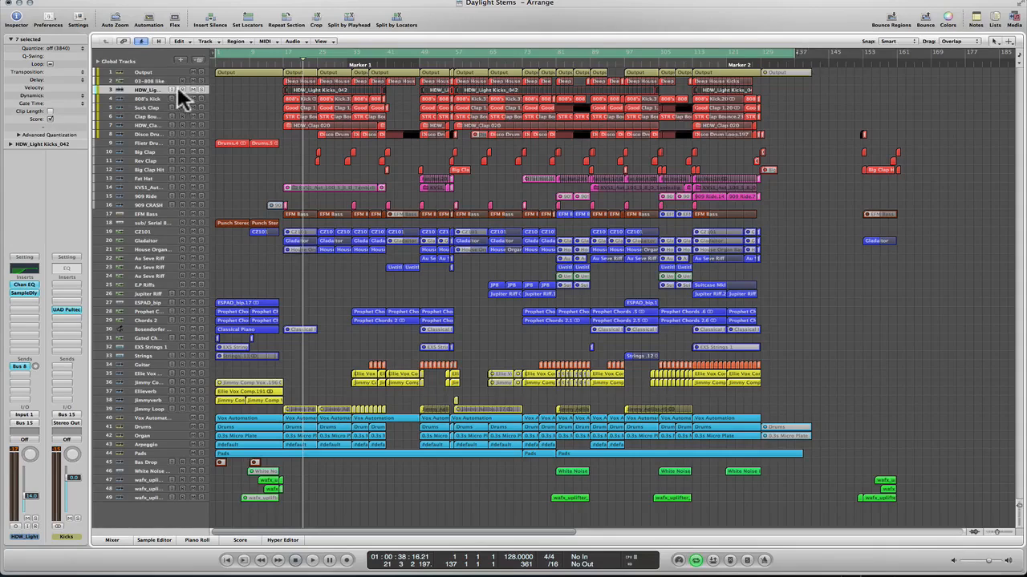
- Solo the 808's Kick track and play a short passage of it, stopping playback
{"action": "left_click", "coordinate": [159, 97]}
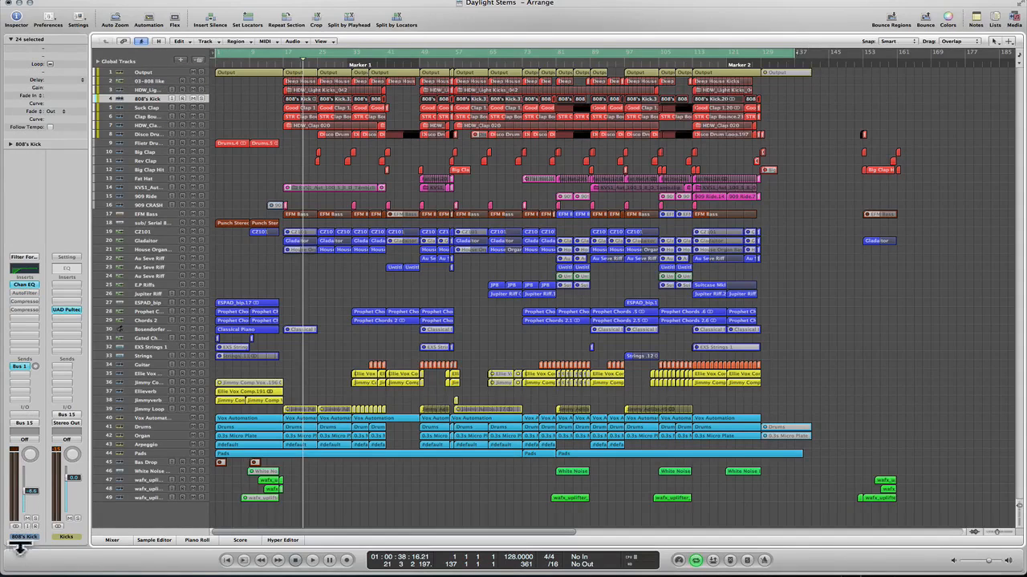
{"action": "double_click", "coordinate": [282, 56]}
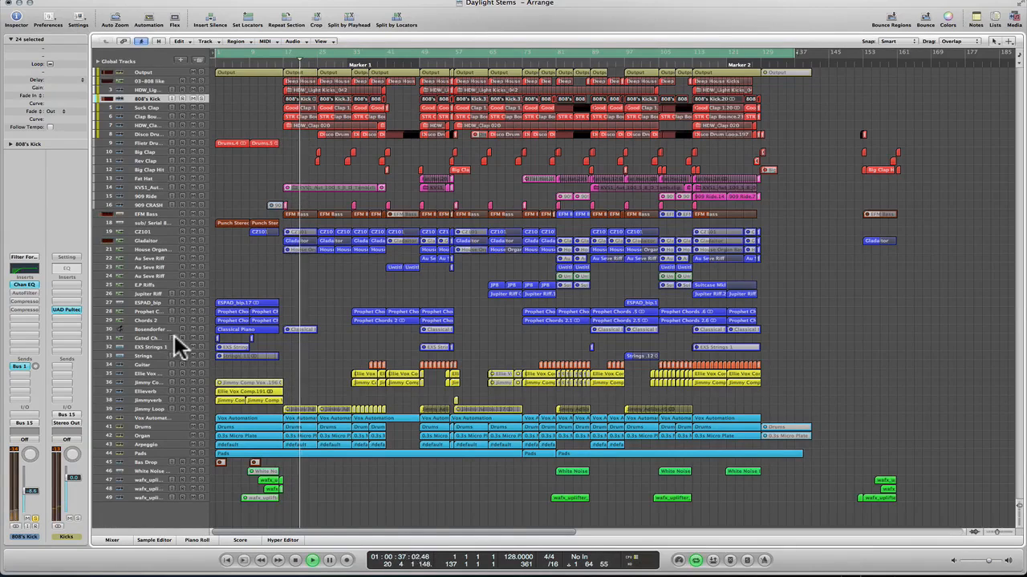
{"action": "key", "text": "space"}
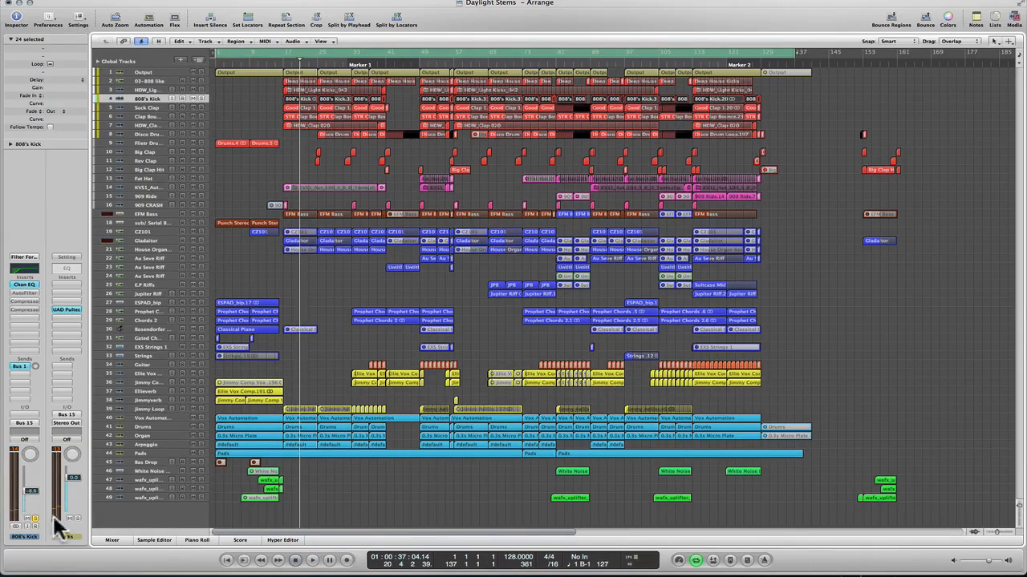
- Examine the low-cut band in the 808's Kick channel's Channel EQ and close the plug-in window
{"action": "left_click", "coordinate": [27, 289]}
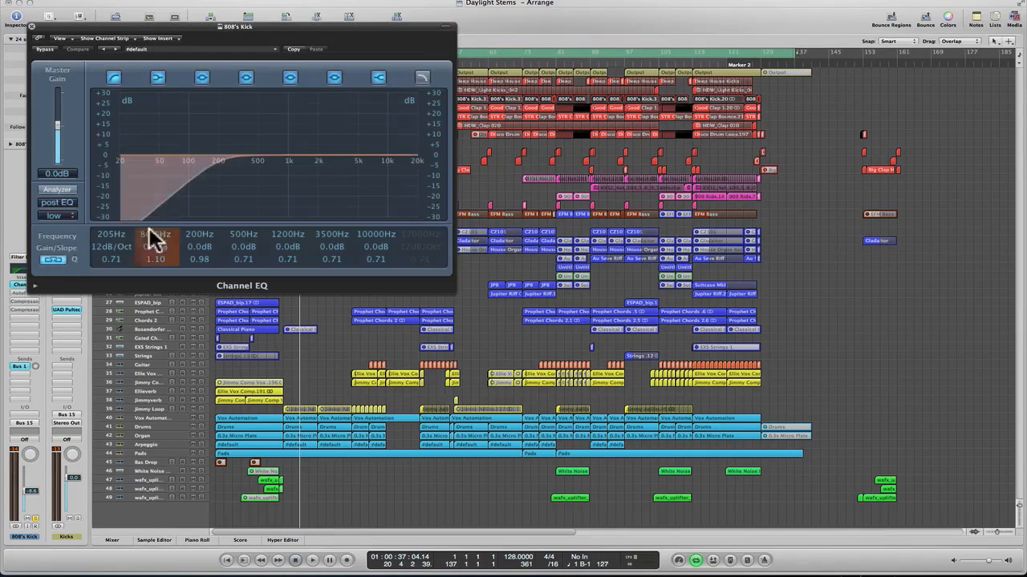
{"action": "left_click_drag", "start_coordinate": [148, 234], "coordinate": [128, 234]}
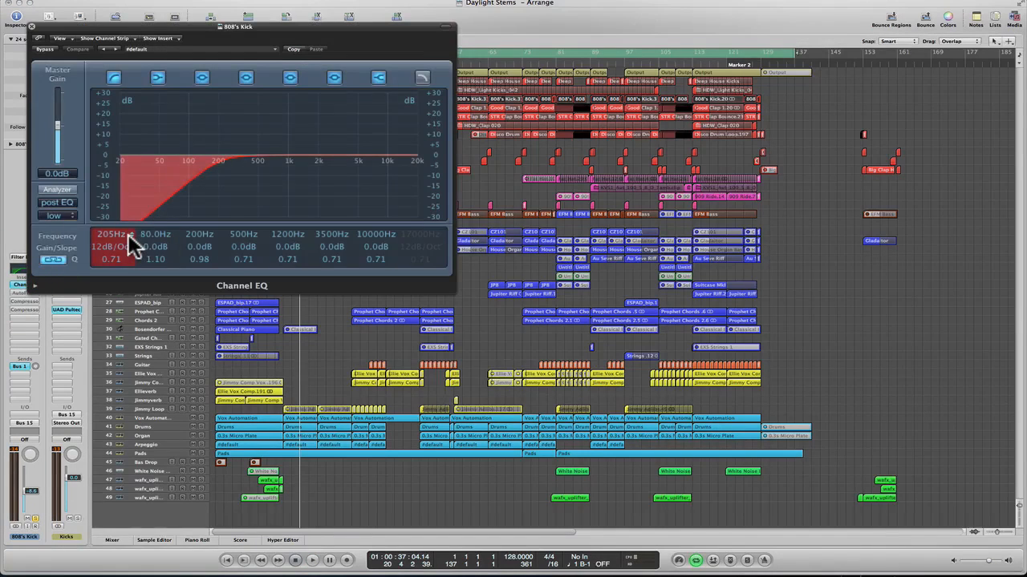
{"action": "left_click", "coordinate": [34, 28]}
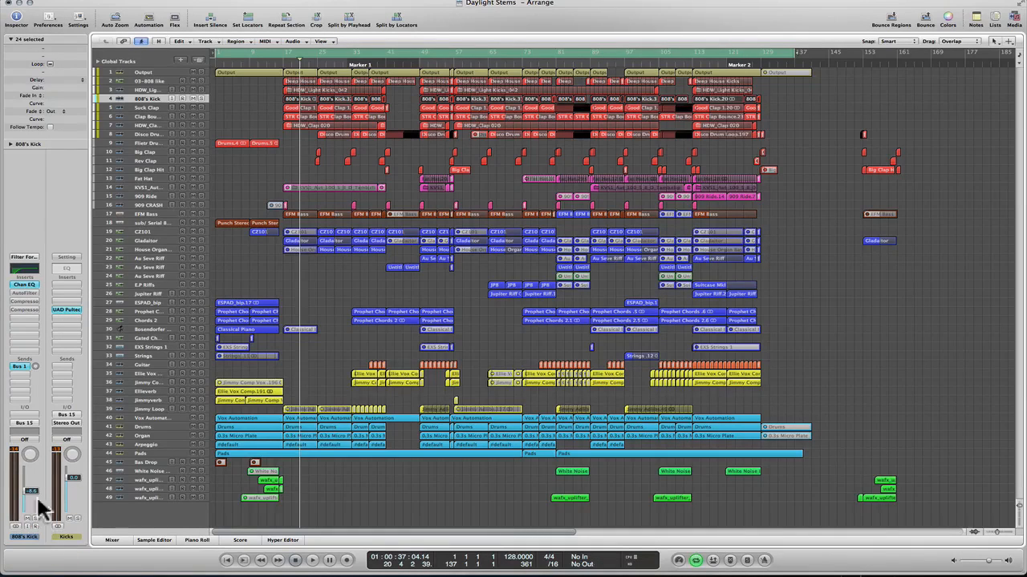
- Solo the Suck Clap track and play a short passage of it from around bar 17, stopping playback
{"action": "left_click", "coordinate": [156, 107]}
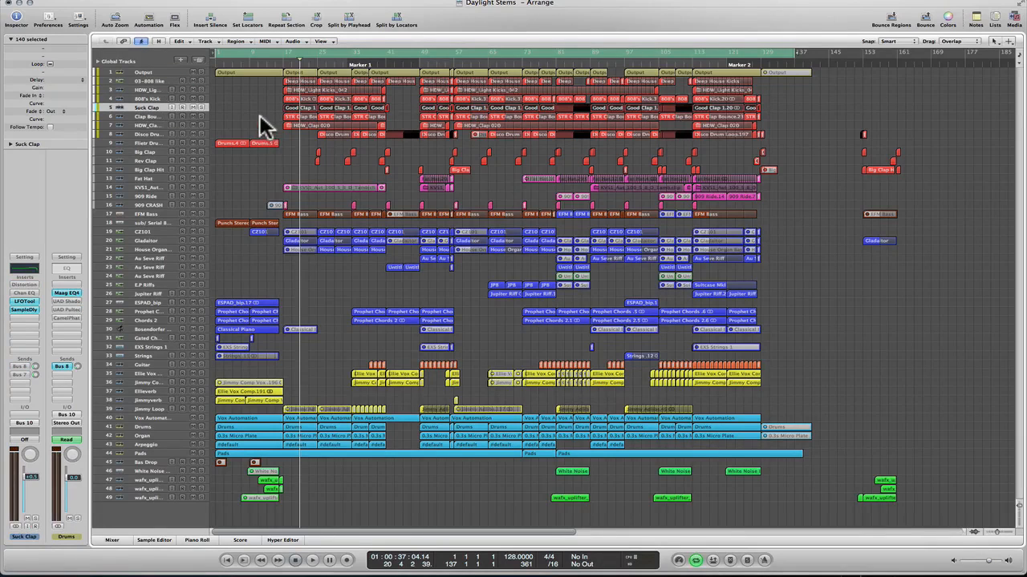
{"action": "left_click", "coordinate": [35, 519]}
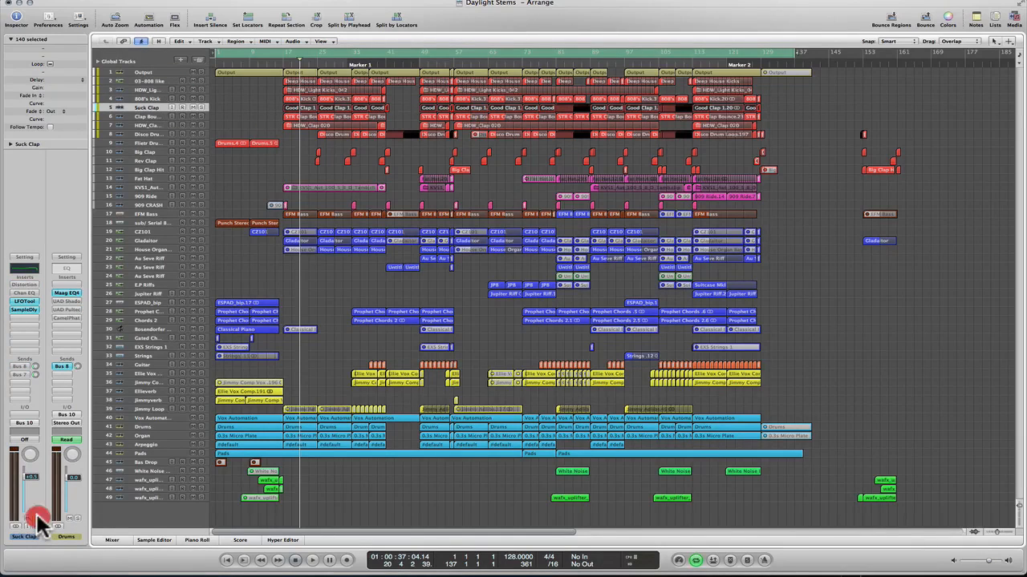
{"action": "double_click", "coordinate": [284, 57]}
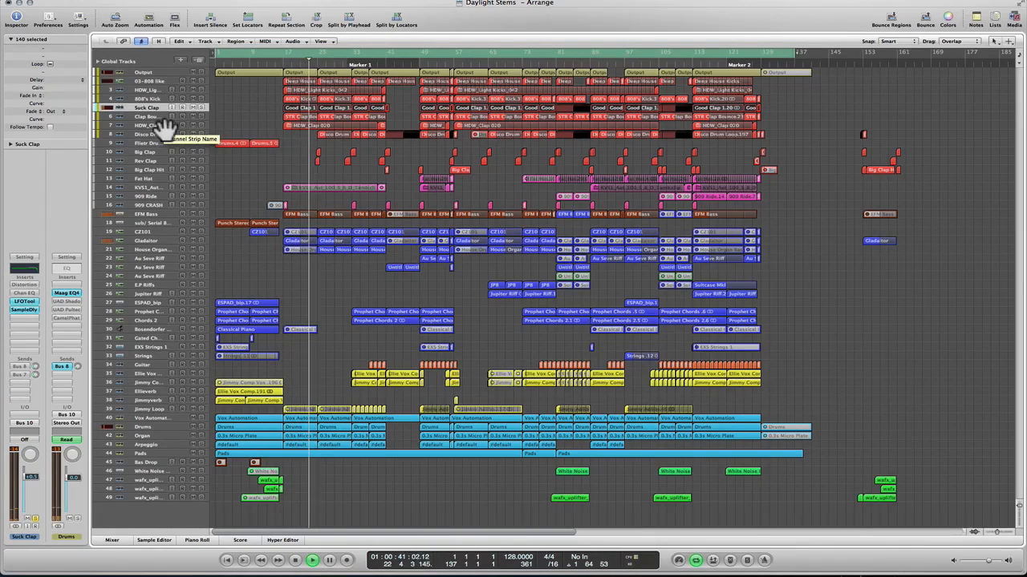
{"action": "key", "text": "space"}
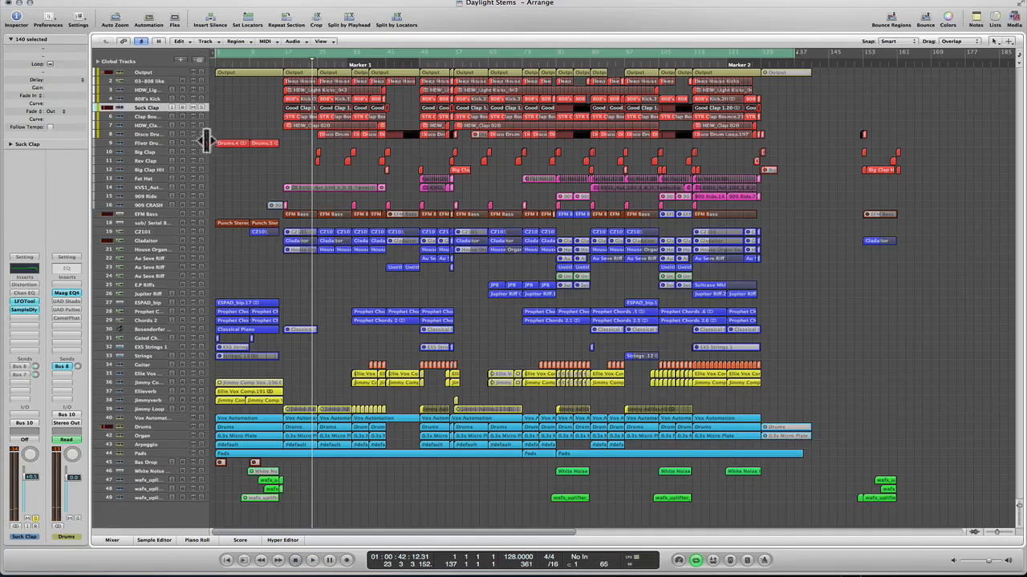
- Open the Suck Clap channel's LFOTool and Sample Delay plug-ins, arrange their windows apart and examine their settings
{"action": "double_click", "coordinate": [23, 302]}
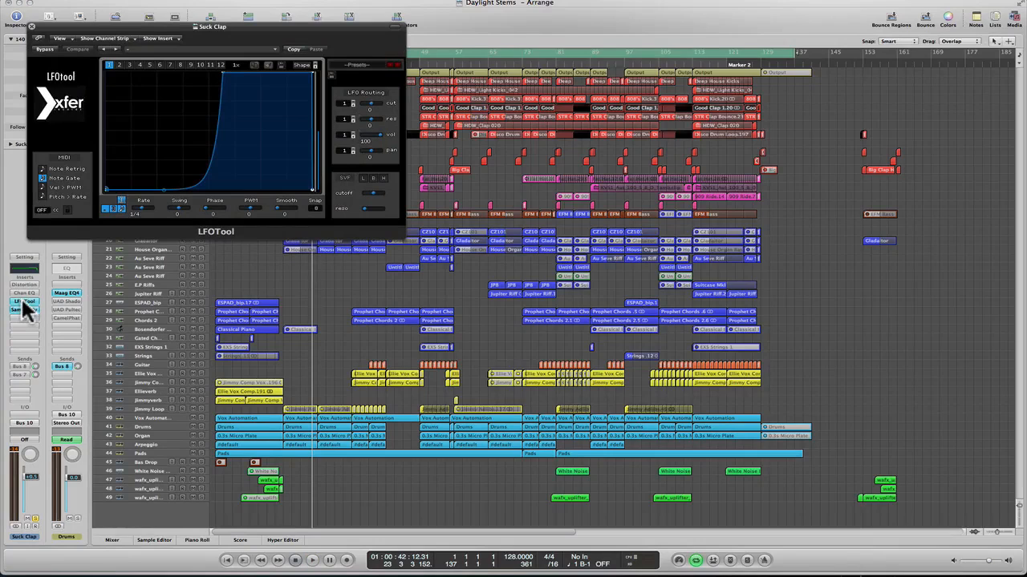
{"action": "left_click_drag", "start_coordinate": [123, 24], "coordinate": [0, 48]}
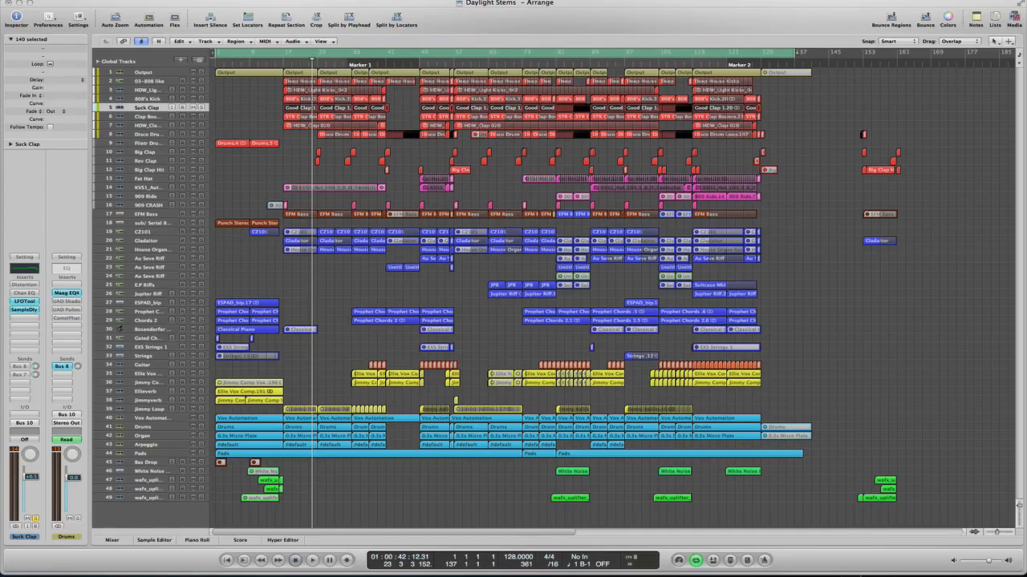
{"action": "left_click", "coordinate": [23, 310]}
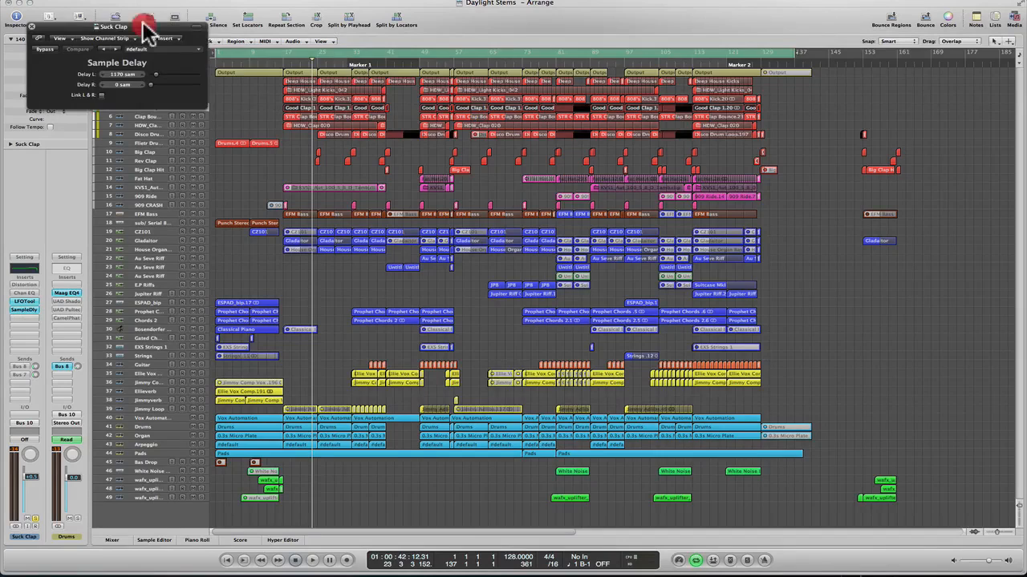
{"action": "left_click_drag", "start_coordinate": [144, 31], "coordinate": [380, 64]}
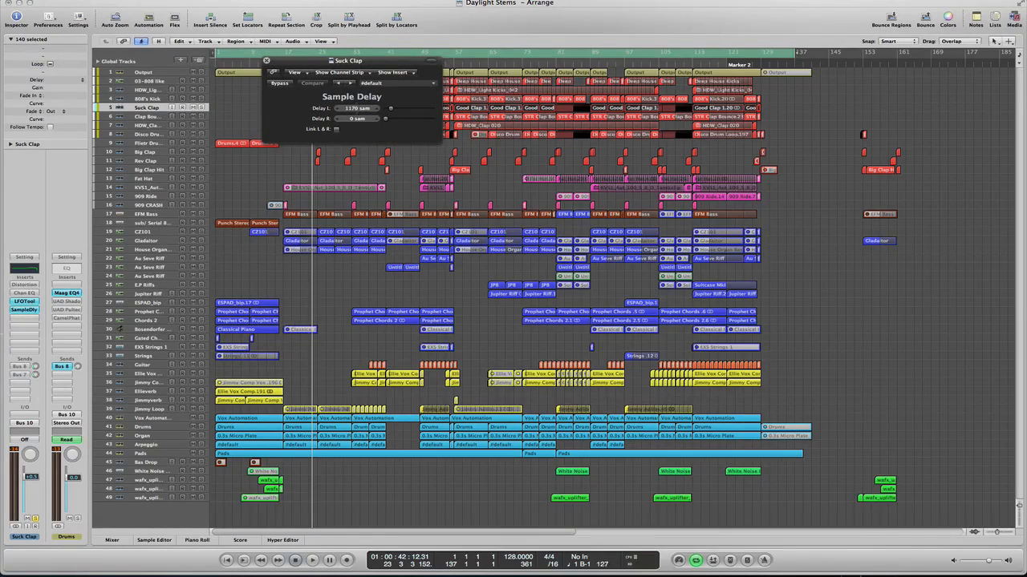
{"action": "left_click_drag", "start_coordinate": [381, 58], "coordinate": [478, 390]}
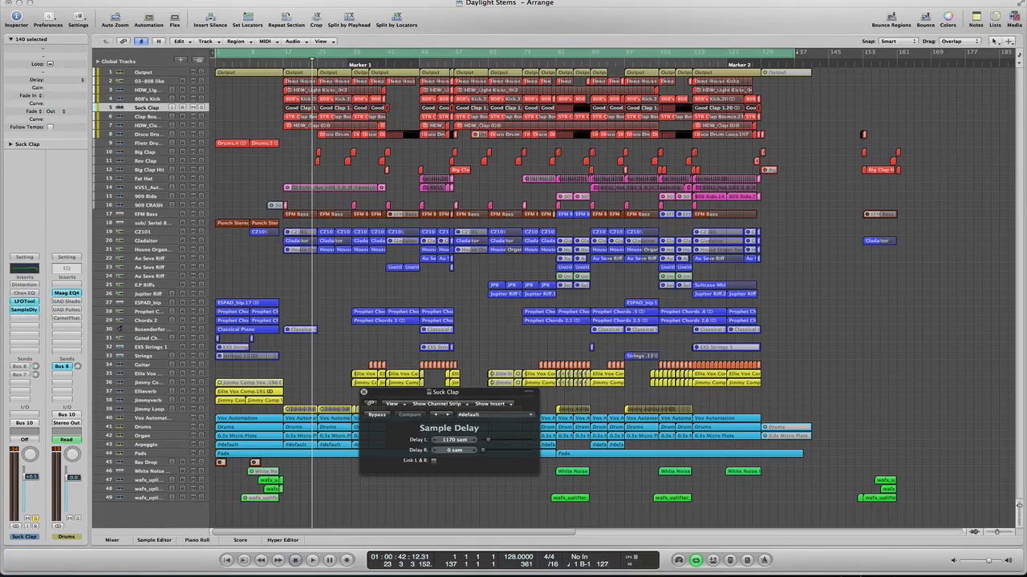
{"action": "left_click_drag", "start_coordinate": [512, 97], "coordinate": [556, 69]}
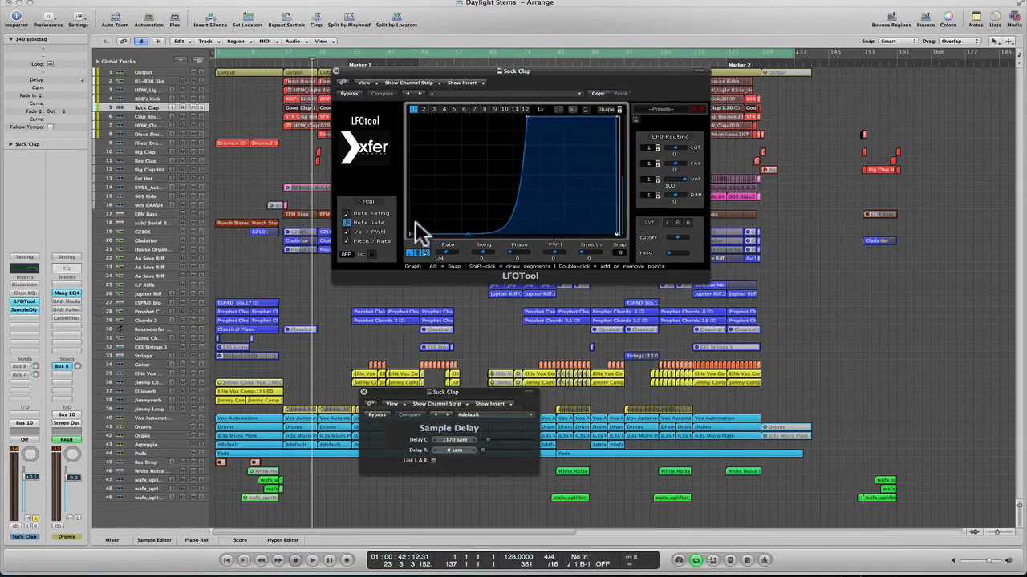
{"action": "left_click", "coordinate": [417, 396]}
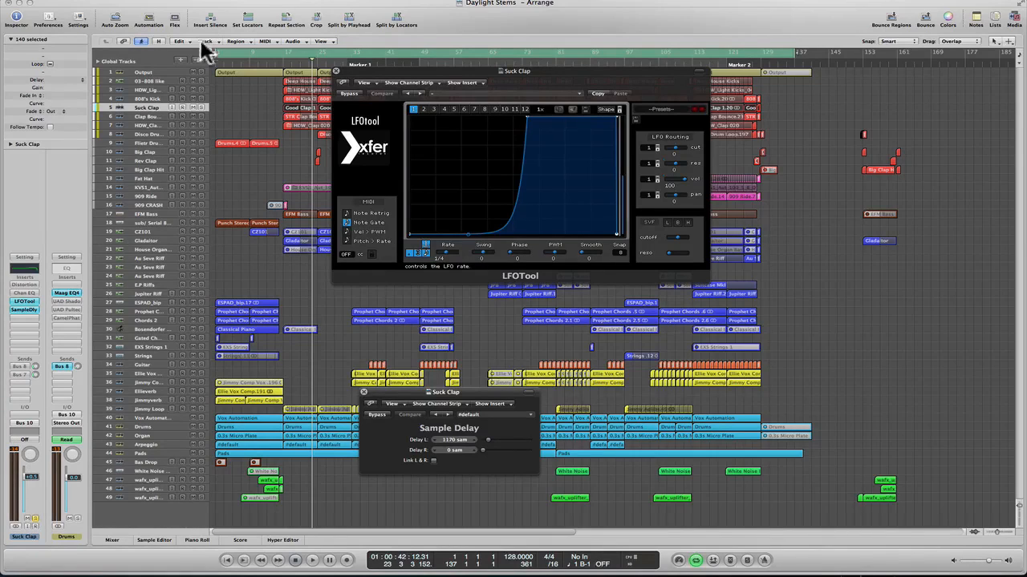
- Replay the soloed Suck Clap from around bar 17, closing both plug-in windows and stopping playback
{"action": "left_click", "coordinate": [281, 60]}
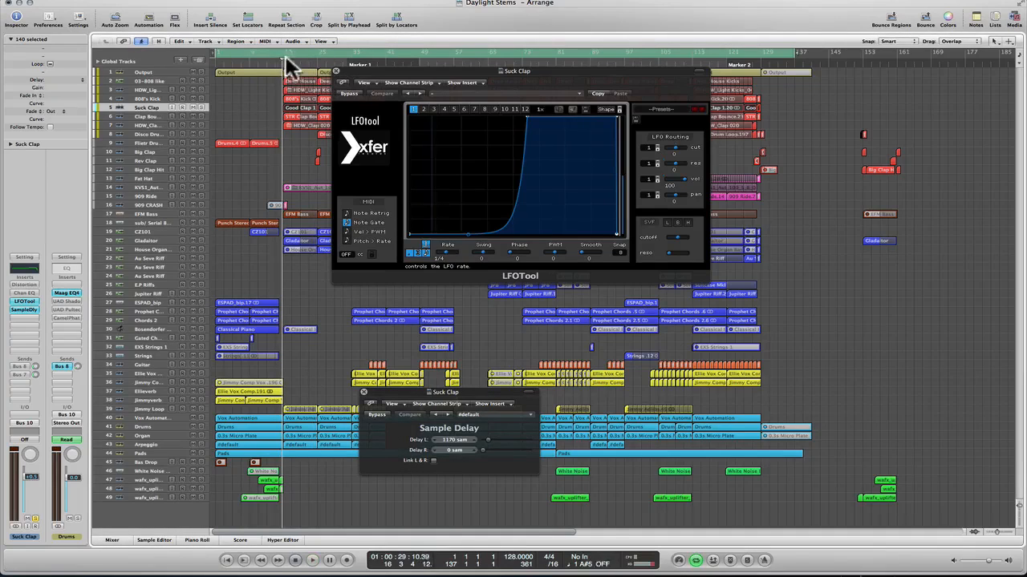
{"action": "key", "text": "space"}
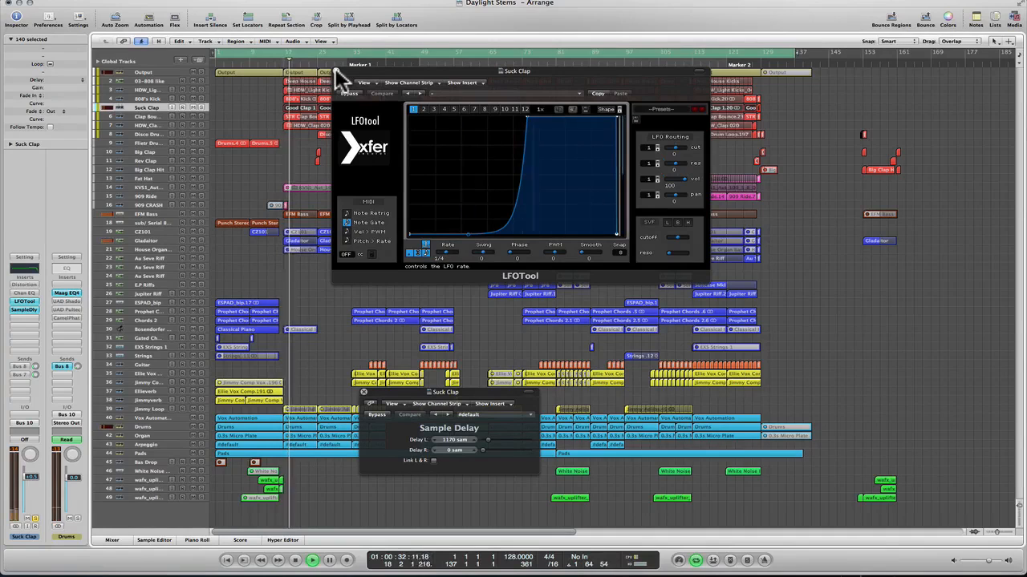
{"action": "left_click", "coordinate": [335, 68]}
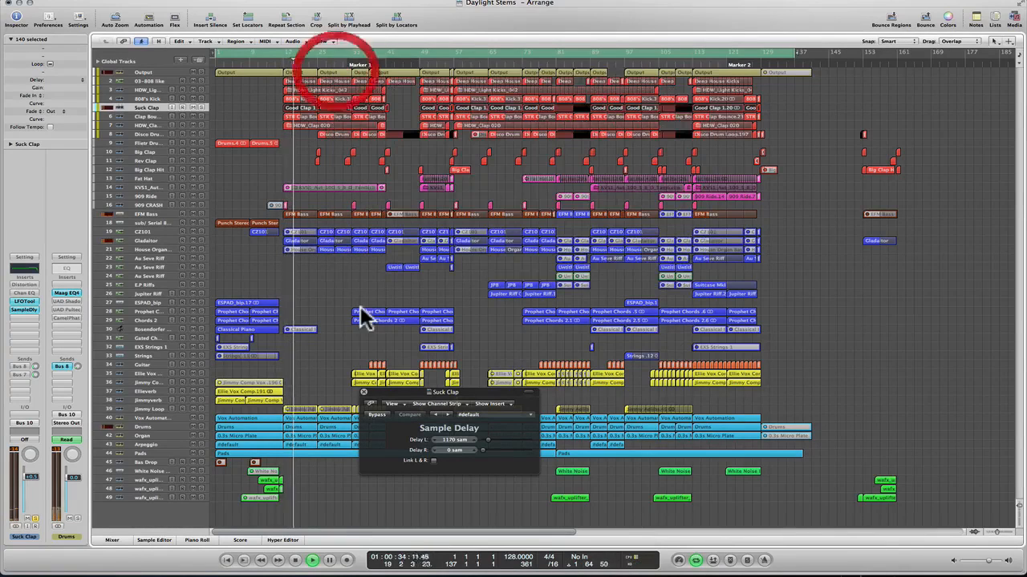
{"action": "left_click", "coordinate": [364, 391]}
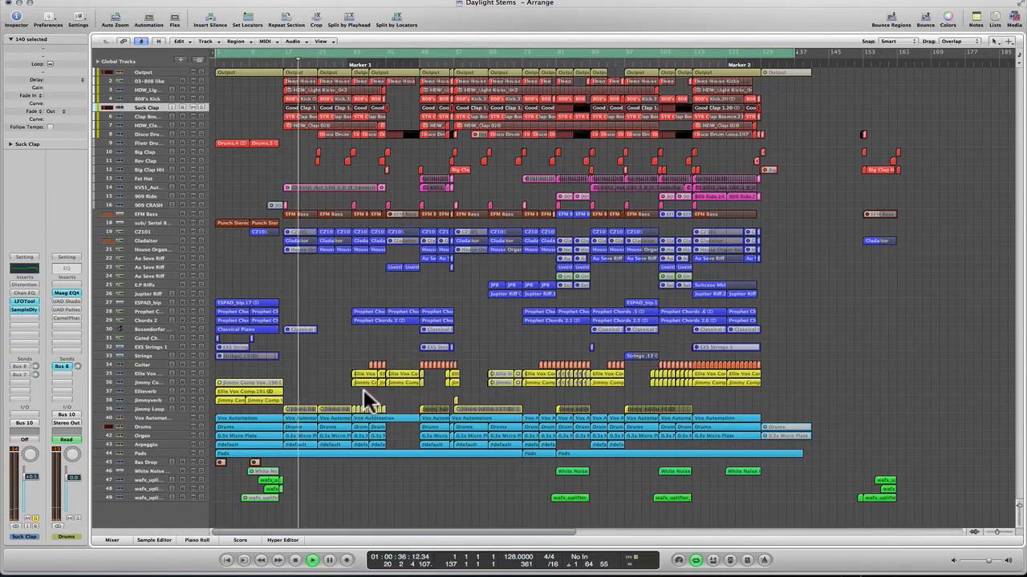
{"action": "key", "text": "space"}
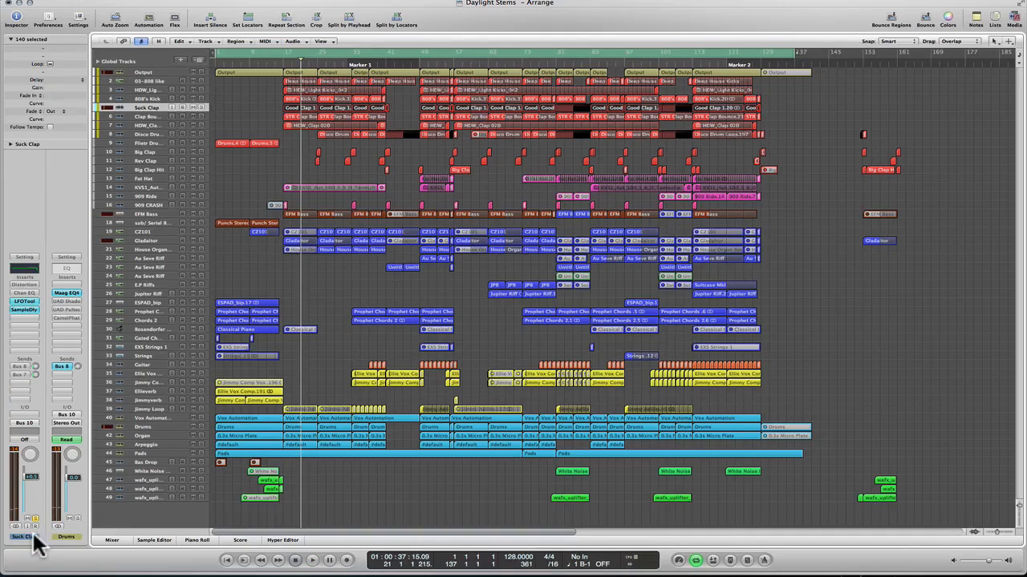
- Check the Maag EQ4 on the Drums bus and close it, and review the bounce settings without bouncing
{"action": "left_click", "coordinate": [67, 293]}
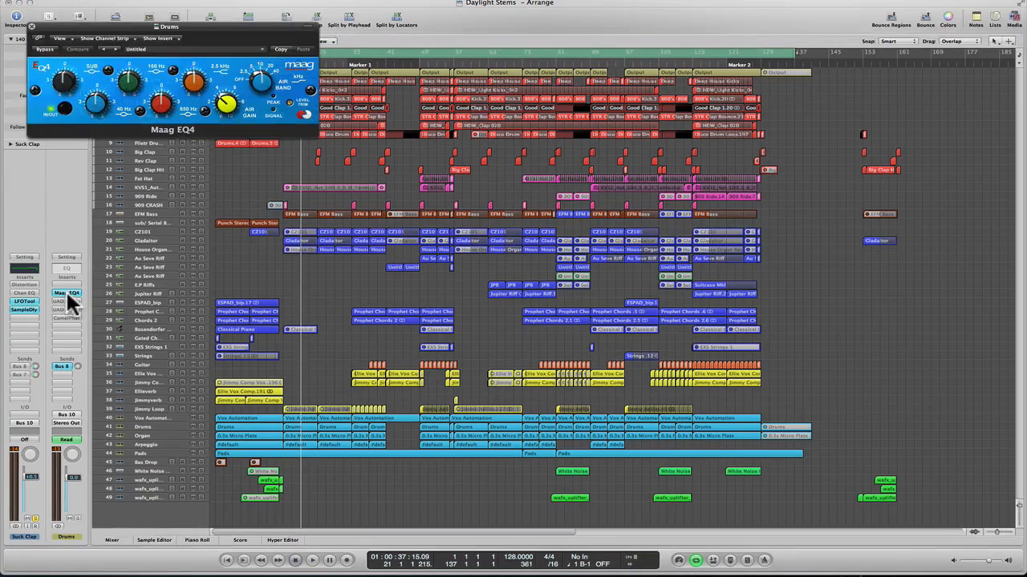
{"action": "left_click", "coordinate": [31, 27]}
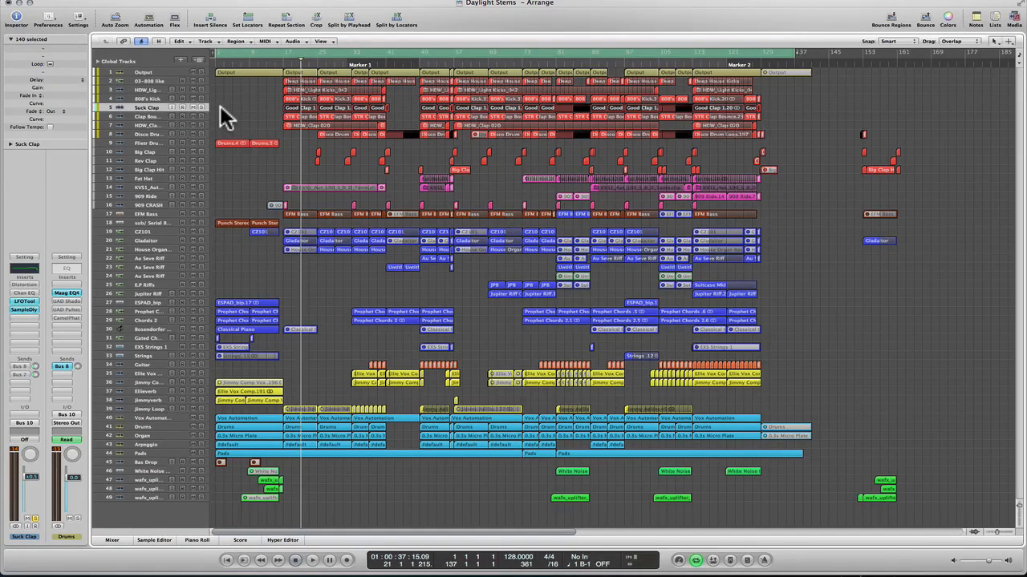
{"action": "key", "text": "super+b"}
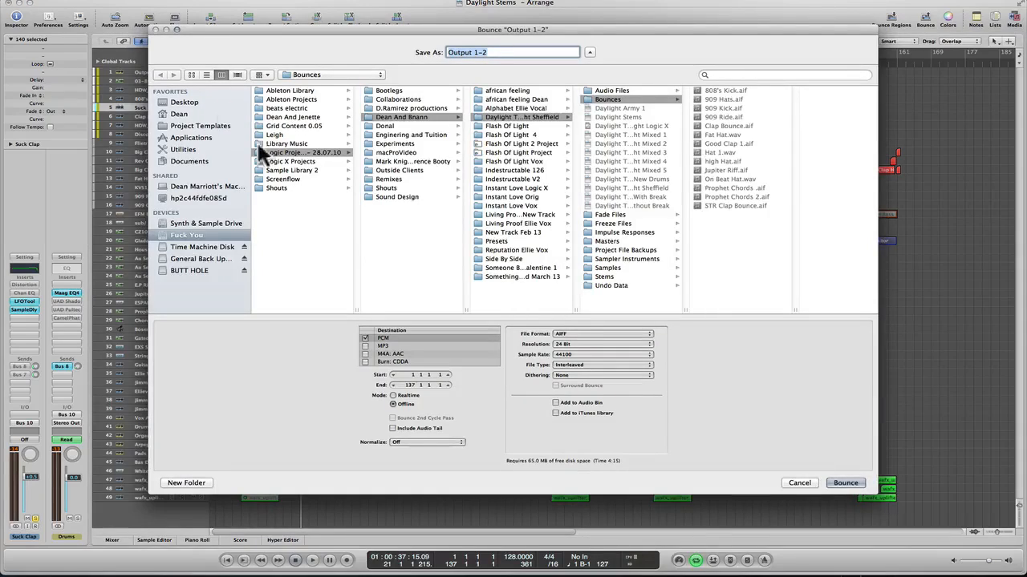
{"action": "left_click", "coordinate": [799, 483]}
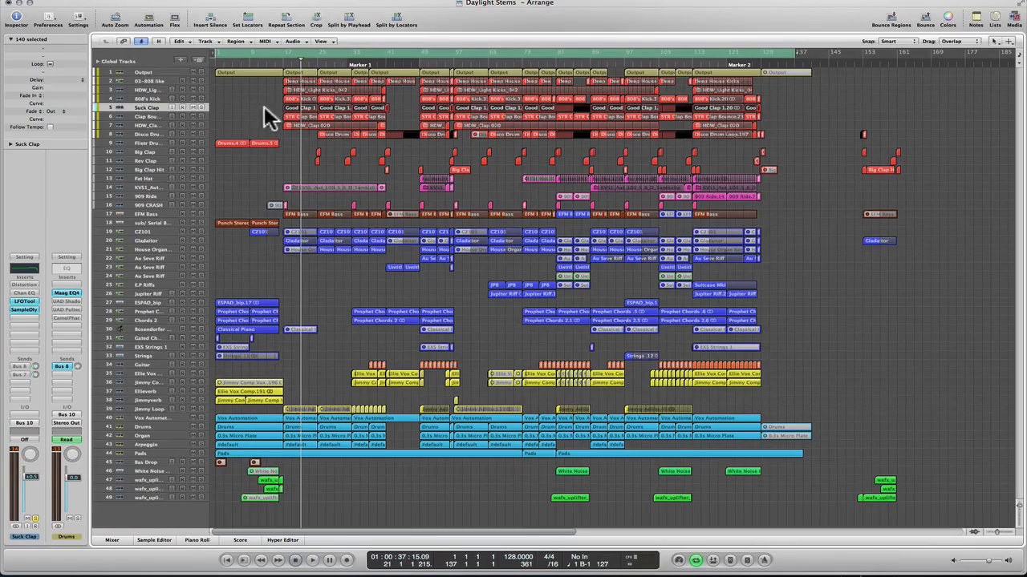
- Solo the Clap Bounce track, play a short passage from around bar 17 and turn its solo off
{"action": "left_click", "coordinate": [142, 117]}
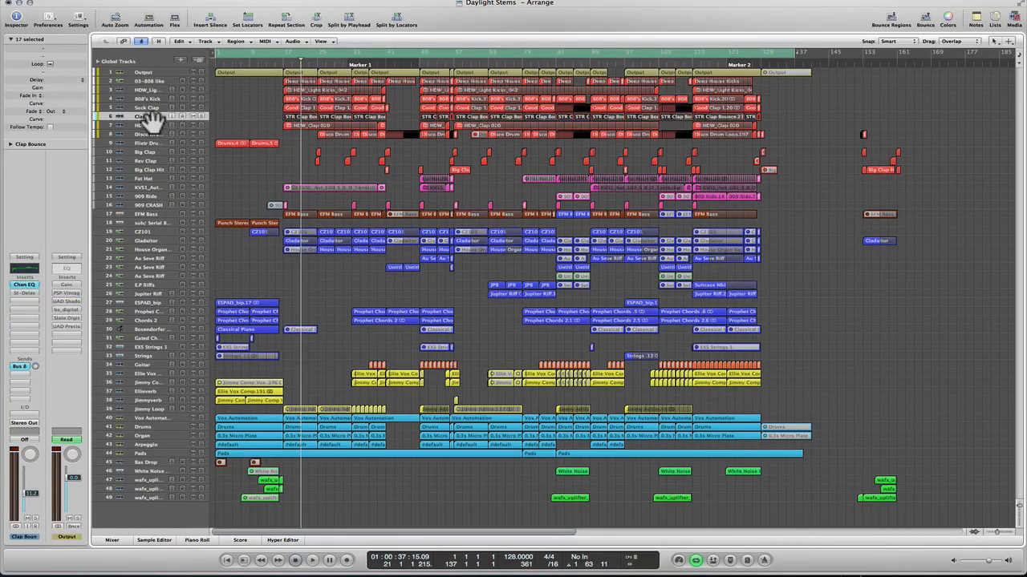
{"action": "left_click", "coordinate": [35, 519]}
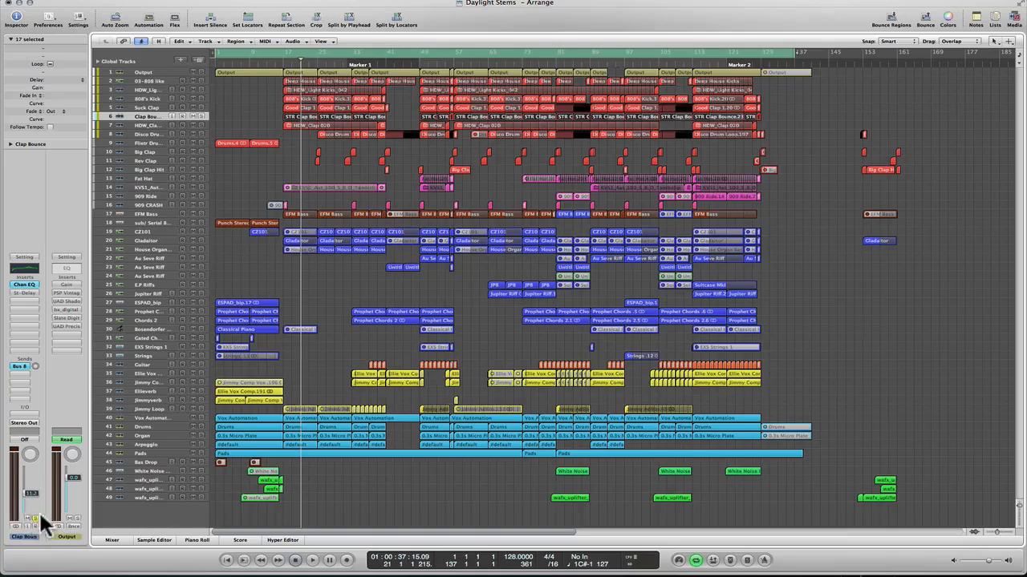
{"action": "left_click", "coordinate": [282, 60]}
{"action": "double_click", "coordinate": [282, 60]}
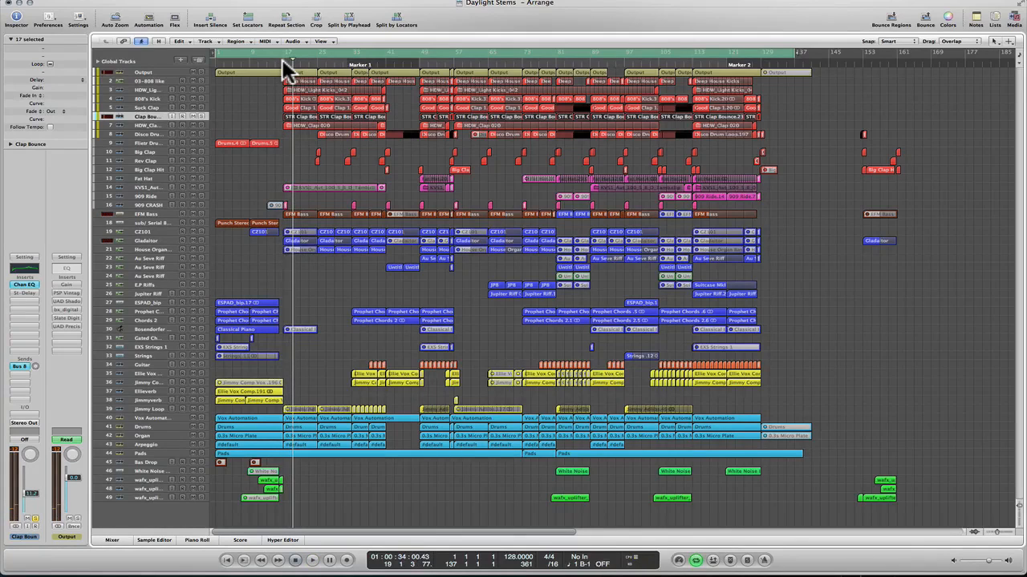
{"action": "left_click", "coordinate": [34, 517]}
- Solo the HDW_Clap 020 track and play a short passage of it from around bar 17
{"action": "left_click", "coordinate": [144, 125]}
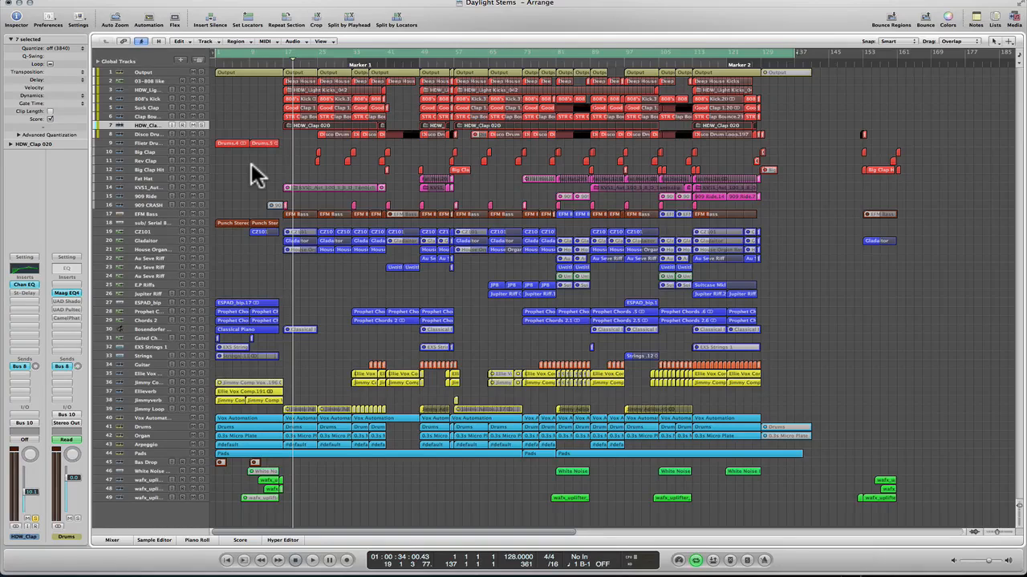
{"action": "double_click", "coordinate": [282, 61]}
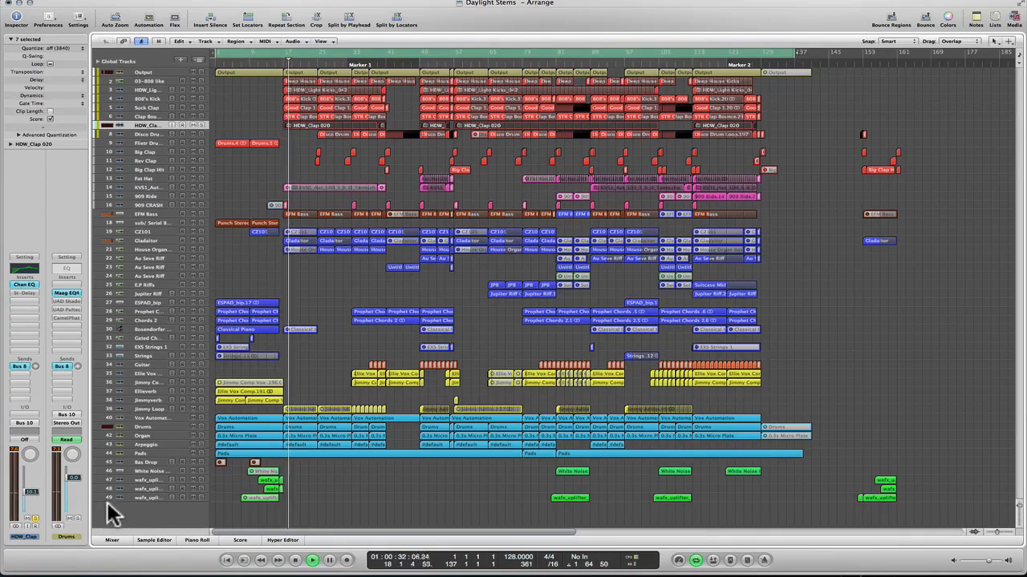
{"action": "key", "text": "space"}
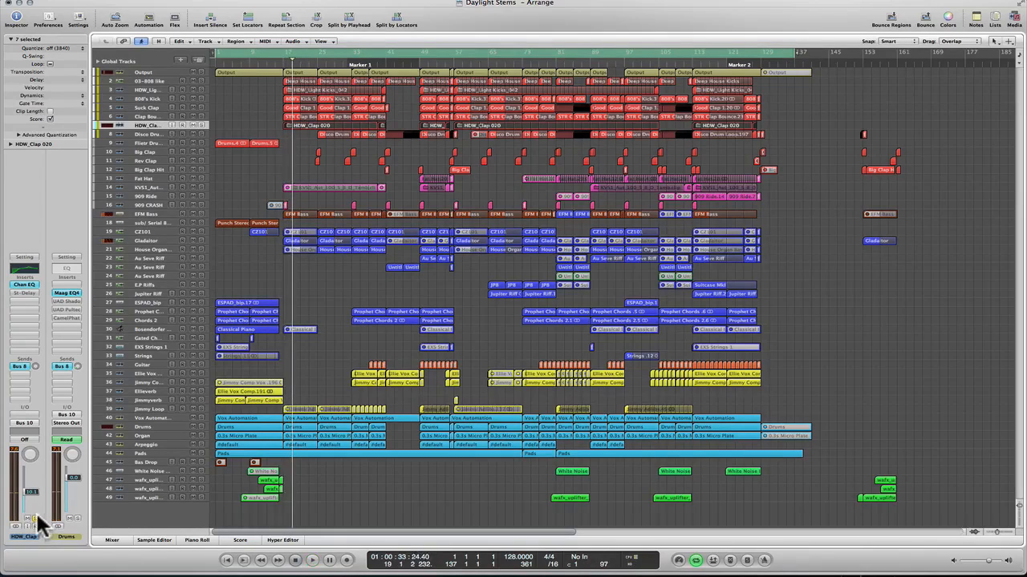
- Solo the Disco Drum Loop track and play a short passage from the start of its first region
{"action": "left_click", "coordinate": [143, 135]}
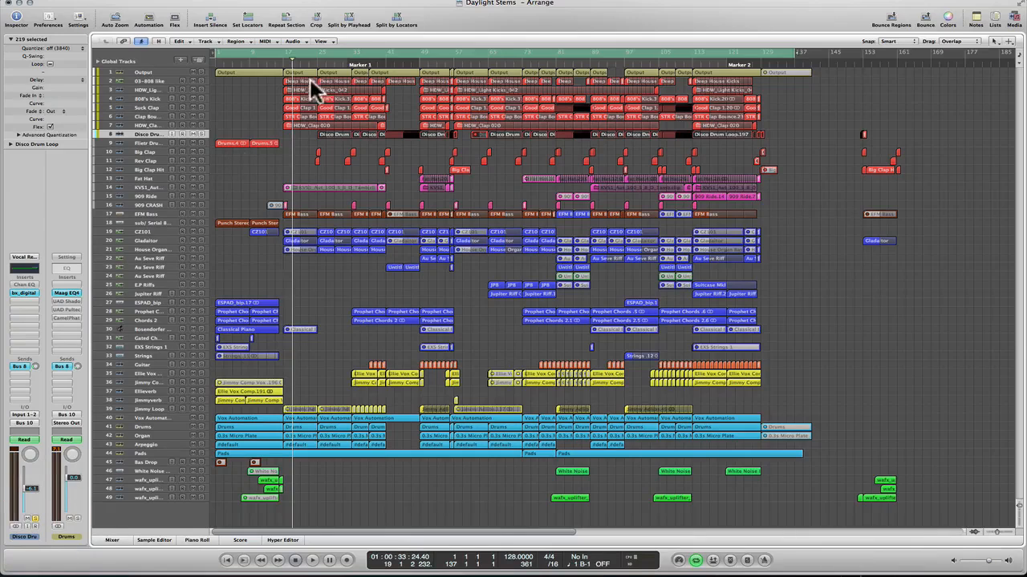
{"action": "left_click", "coordinate": [316, 56]}
{"action": "key", "text": "space"}
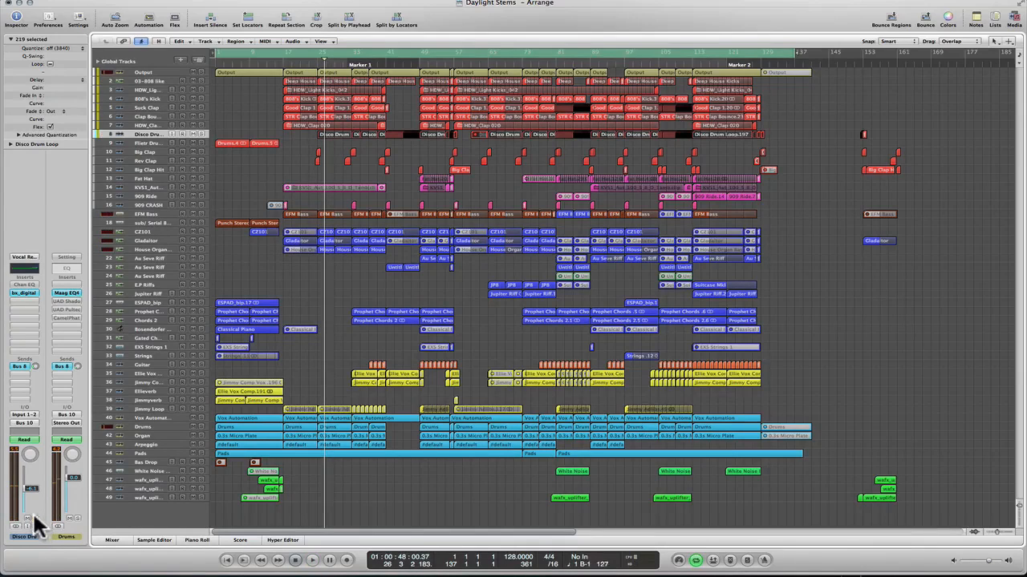
- Solo the Flietr Drums track, play it from the start of the song and inspect its Bus 8 and Bus 7 sends
{"action": "left_click", "coordinate": [141, 142]}
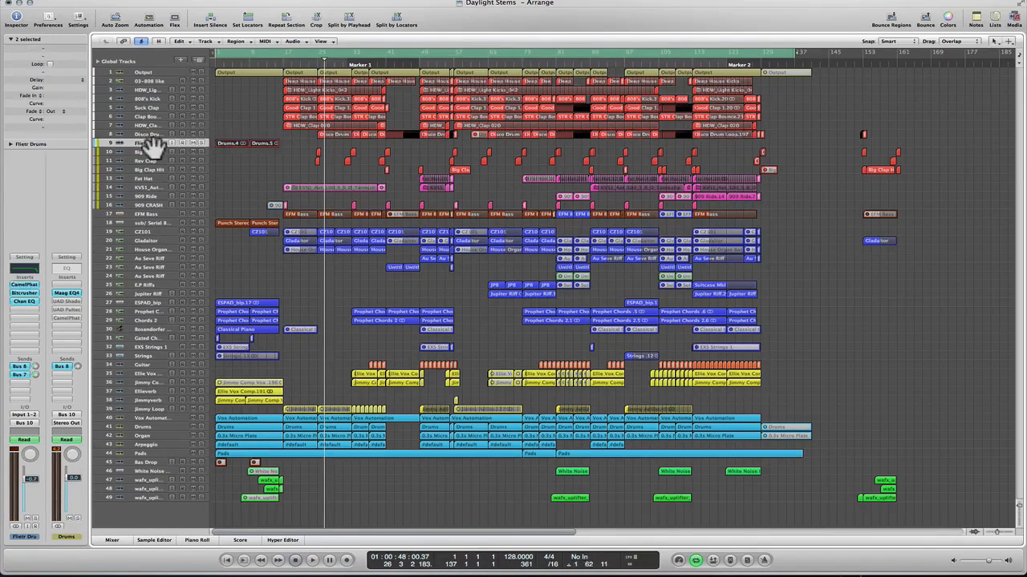
{"action": "left_click", "coordinate": [213, 61]}
{"action": "key", "text": "space"}
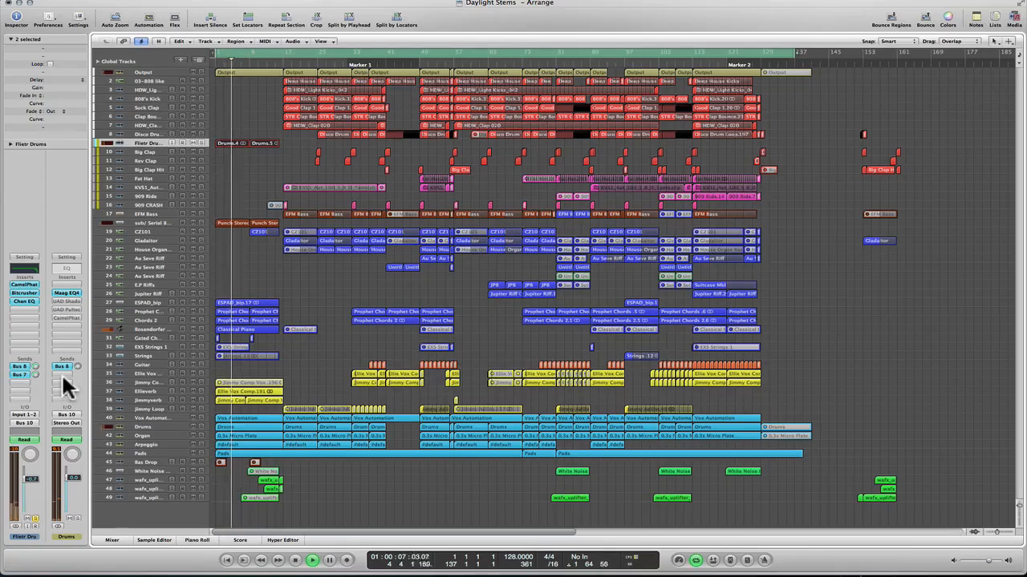
{"action": "left_click", "coordinate": [19, 376]}
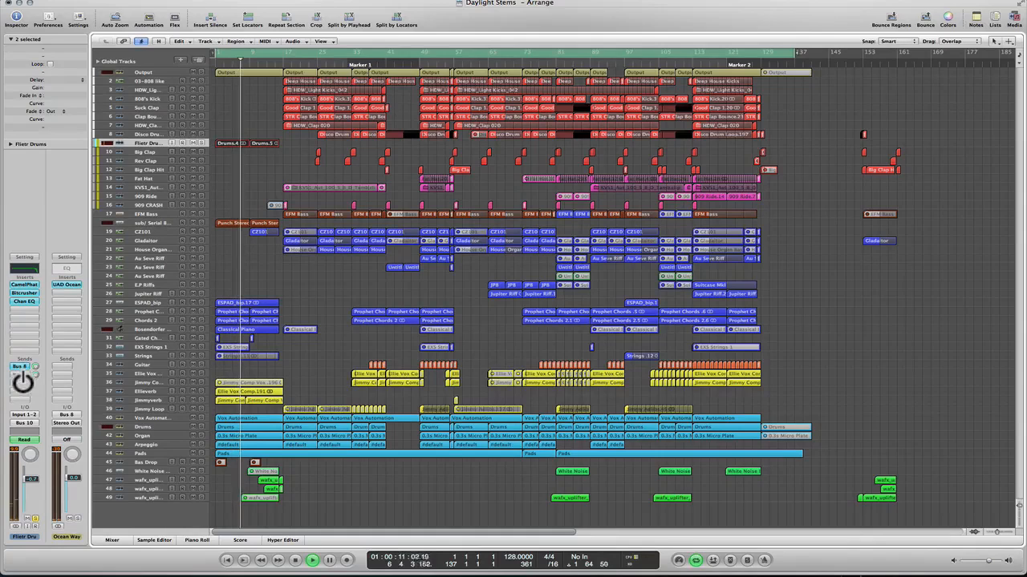
{"action": "left_click", "coordinate": [18, 375]}
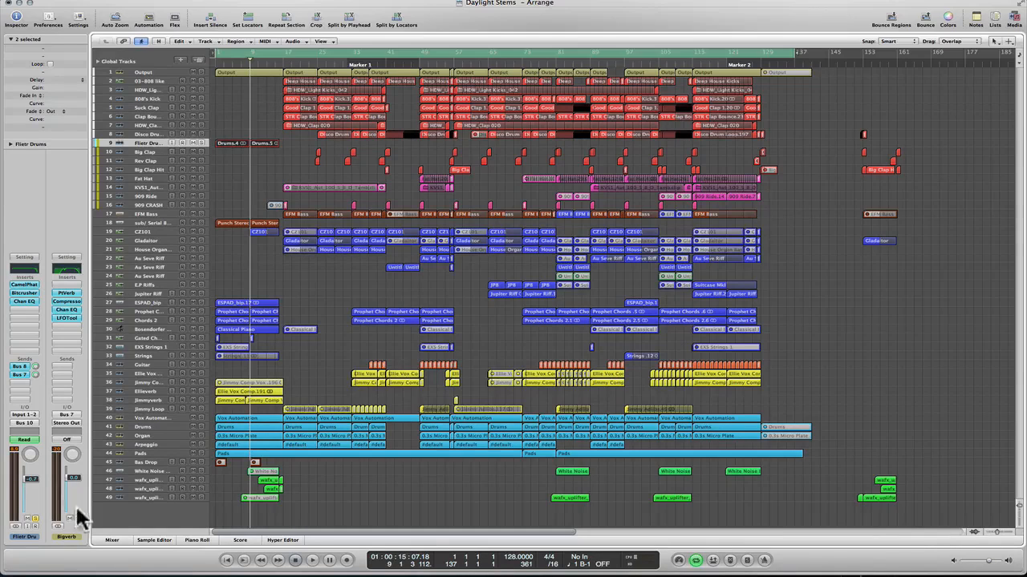
- Turn off the Flietr Drums solo, solo the Big Clap track and play a short passage of it from around bar 24
{"action": "left_click", "coordinate": [32, 516]}
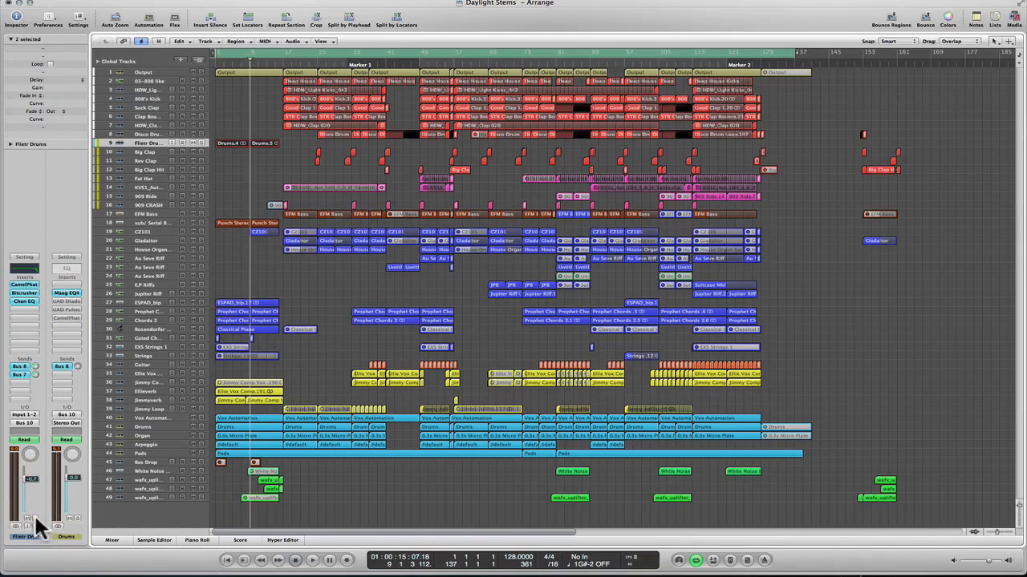
{"action": "left_click", "coordinate": [164, 151]}
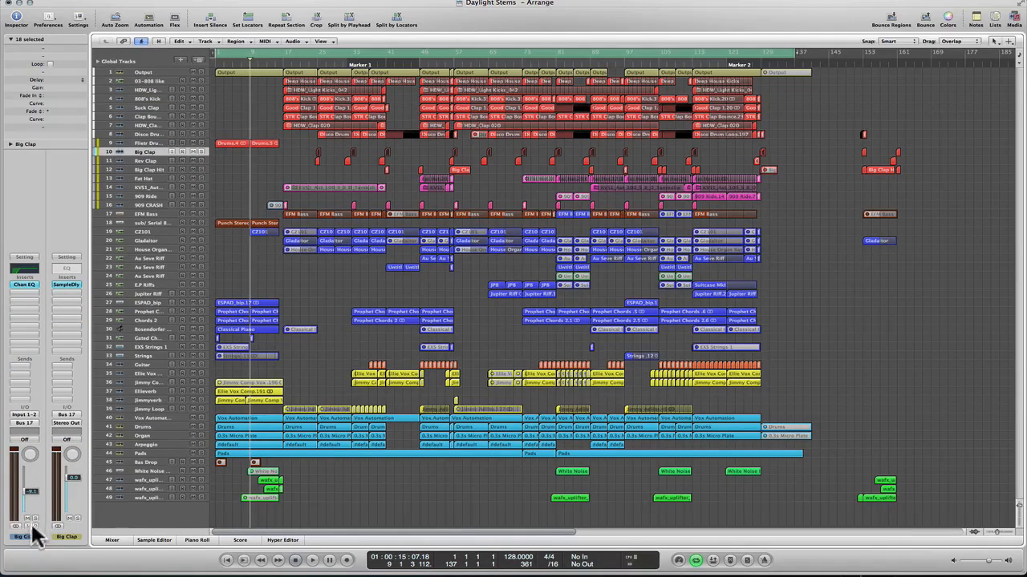
{"action": "left_click", "coordinate": [314, 59]}
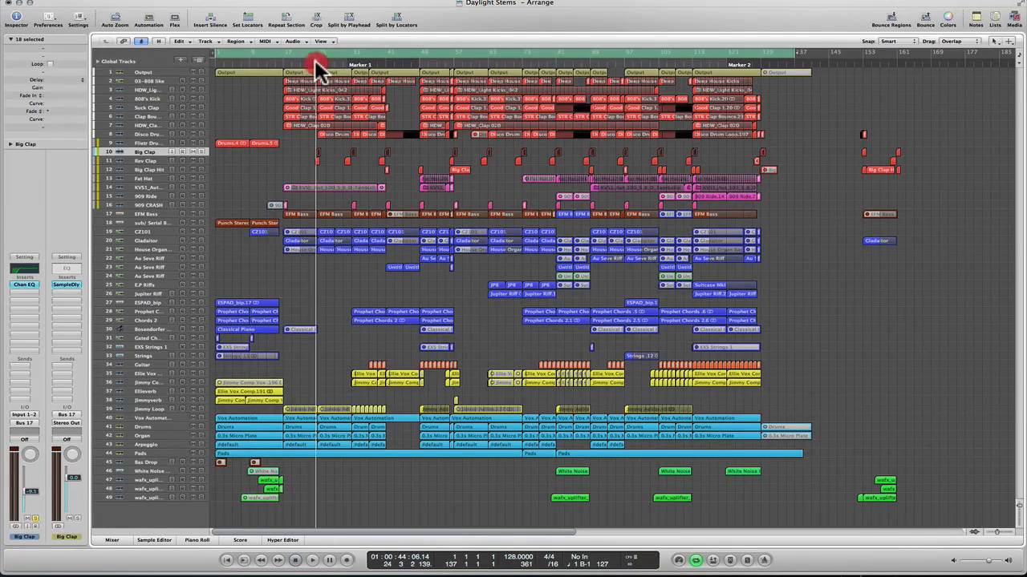
{"action": "double_click", "coordinate": [314, 59]}
{"action": "key", "text": "space"}
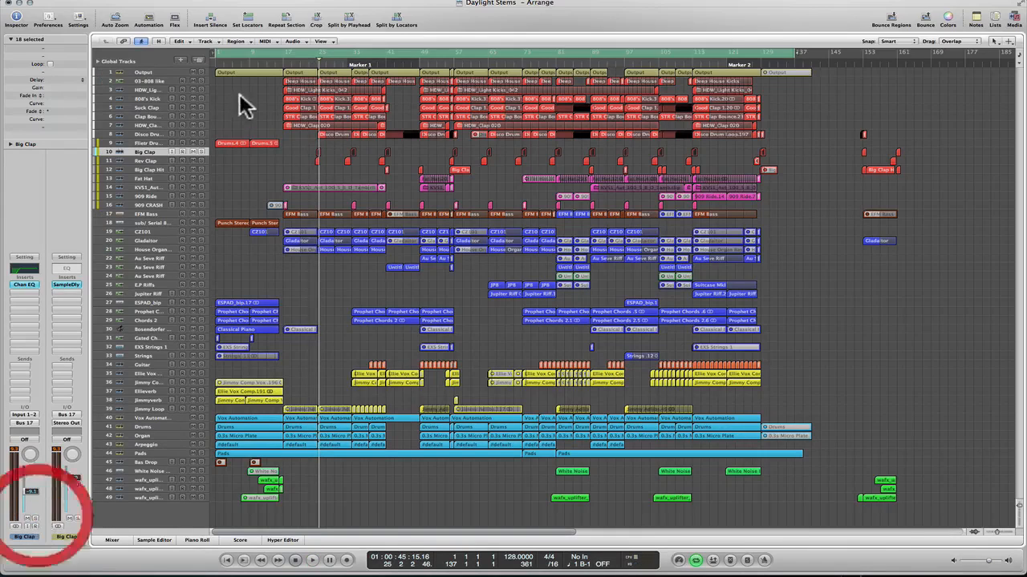
- Solo Rev Clap and play it from around bar 24, and audition Big Clap Hit soloed from around bar 49
{"action": "left_click", "coordinate": [152, 160]}
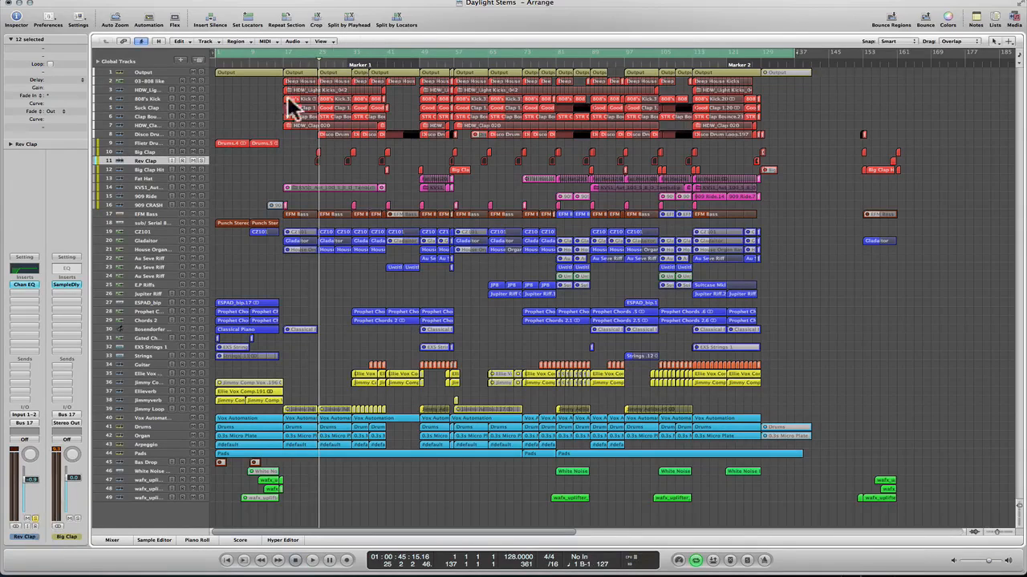
{"action": "left_click", "coordinate": [318, 63]}
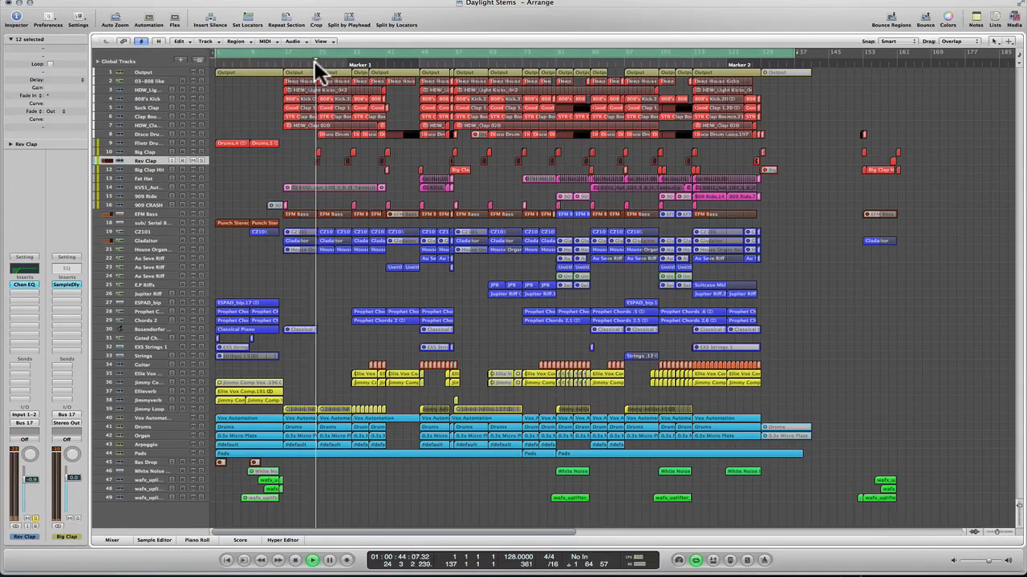
{"action": "left_click", "coordinate": [159, 171]}
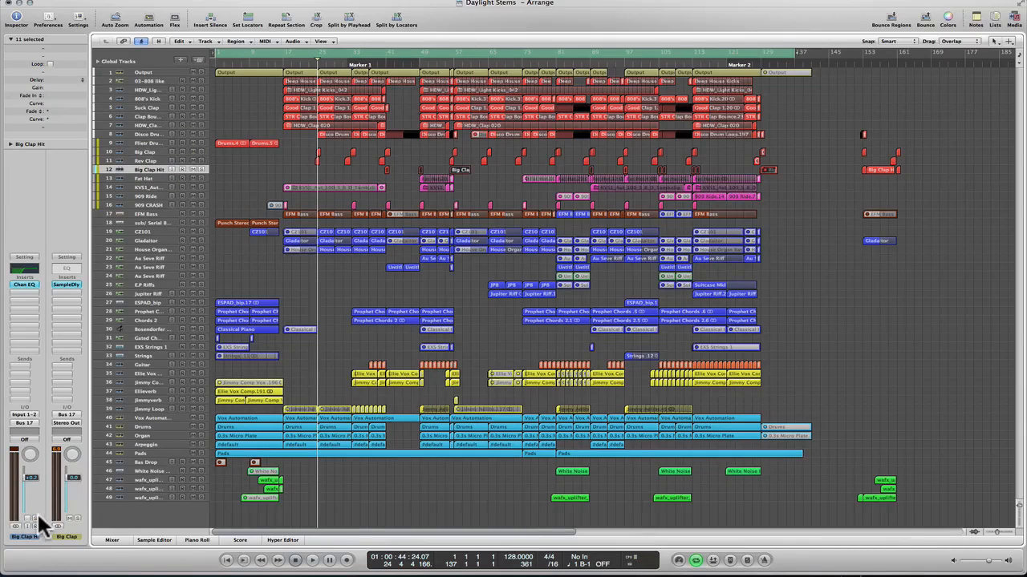
{"action": "left_click", "coordinate": [154, 162]}
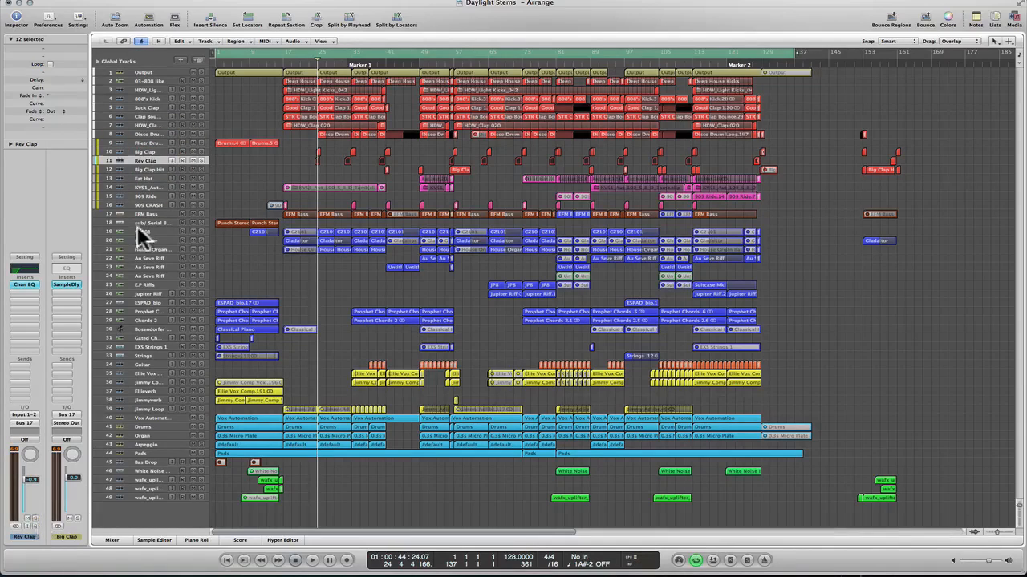
{"action": "left_click", "coordinate": [152, 169]}
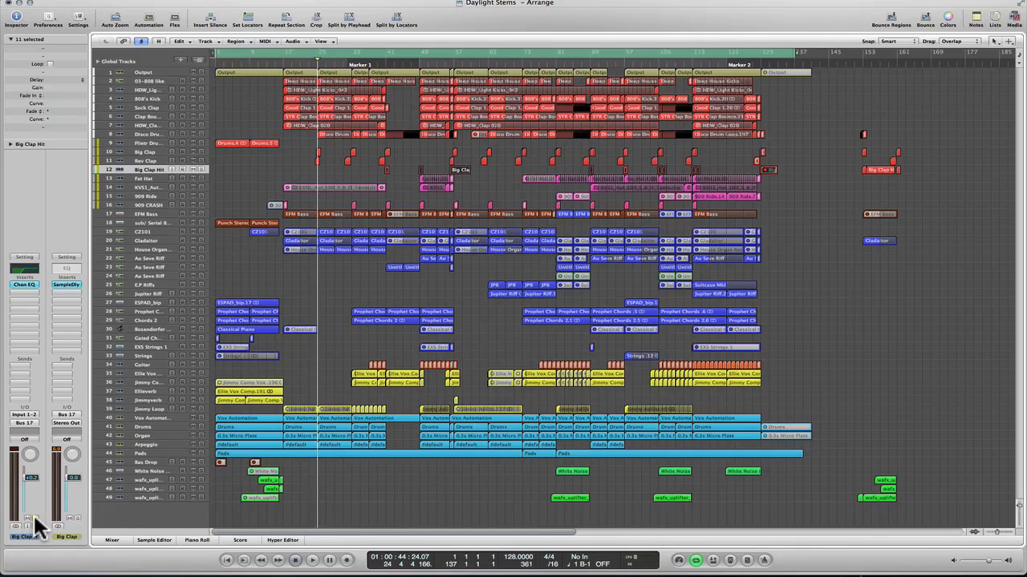
{"action": "double_click", "coordinate": [414, 63]}
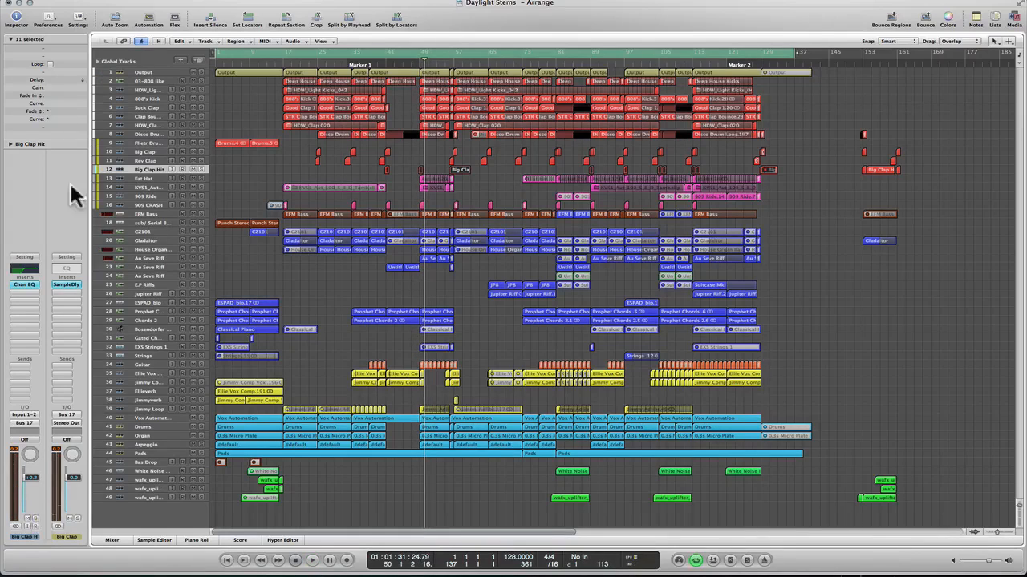
- Solo the Fat Hat track and play it from around bar 49
{"action": "left_click", "coordinate": [159, 178]}
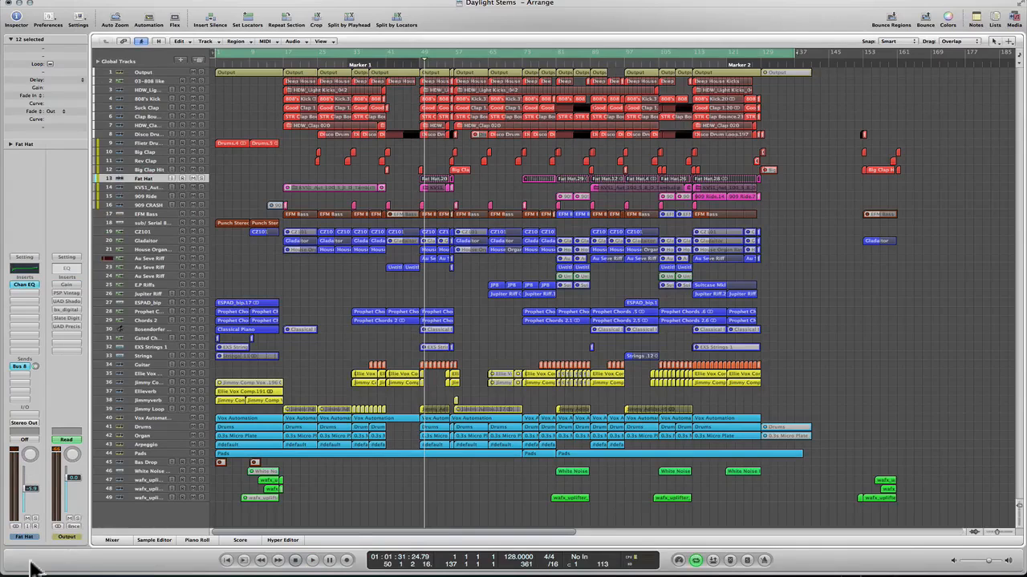
{"action": "left_click", "coordinate": [35, 517]}
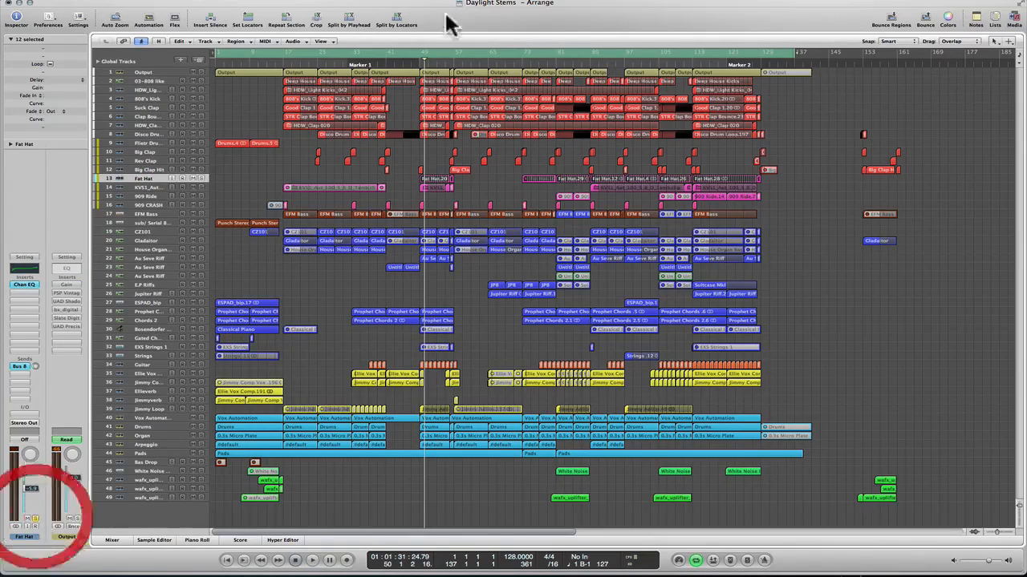
{"action": "left_click", "coordinate": [419, 57]}
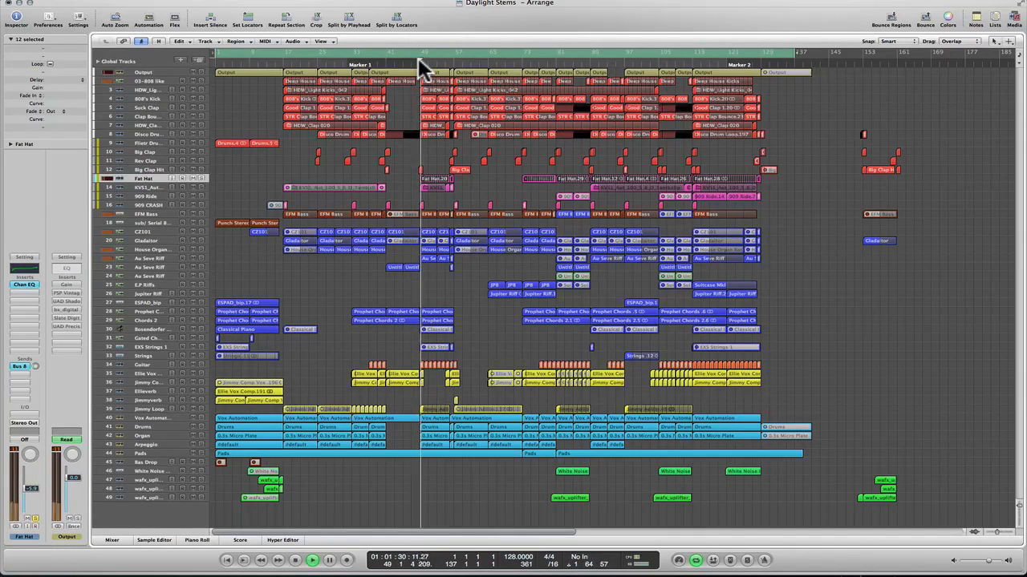
- Inspect the UAD Ocean Way Studios reverb on Fat Hat's Bus 8 send and turn the track's solo off
{"action": "left_click", "coordinate": [24, 366]}
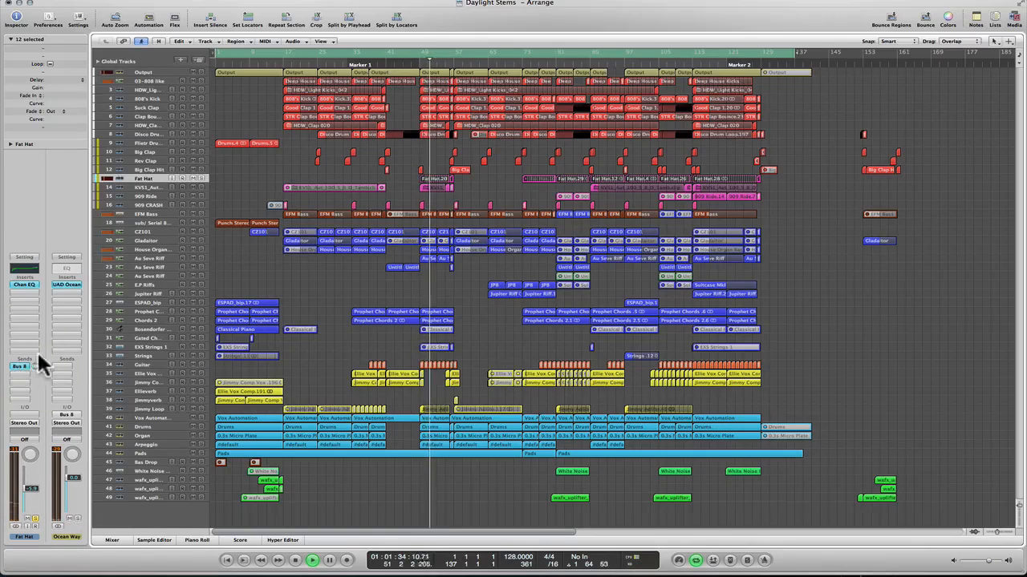
{"action": "left_click", "coordinate": [65, 285]}
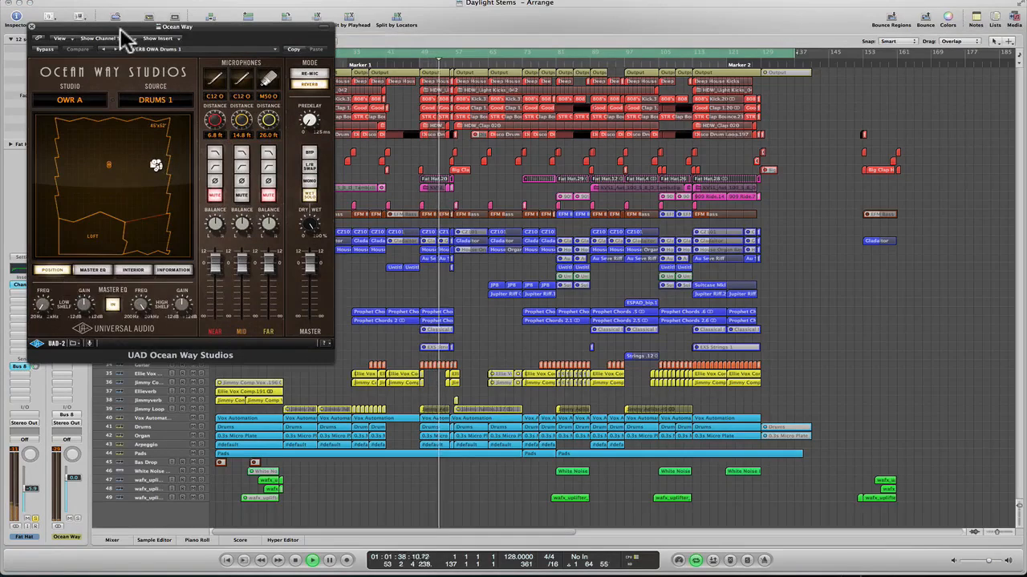
{"action": "left_click_drag", "start_coordinate": [120, 24], "coordinate": [654, 38]}
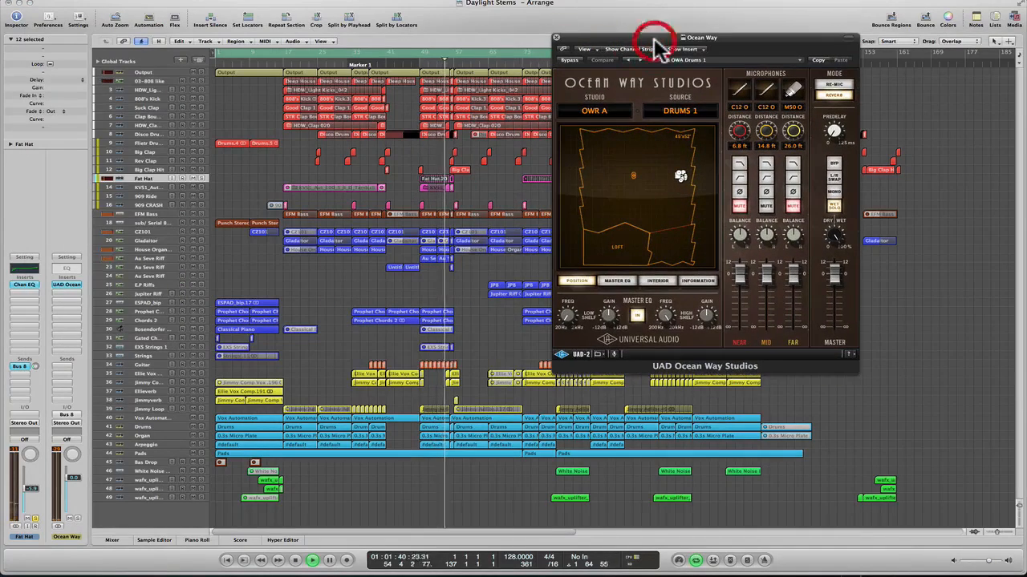
{"action": "left_click", "coordinate": [554, 36]}
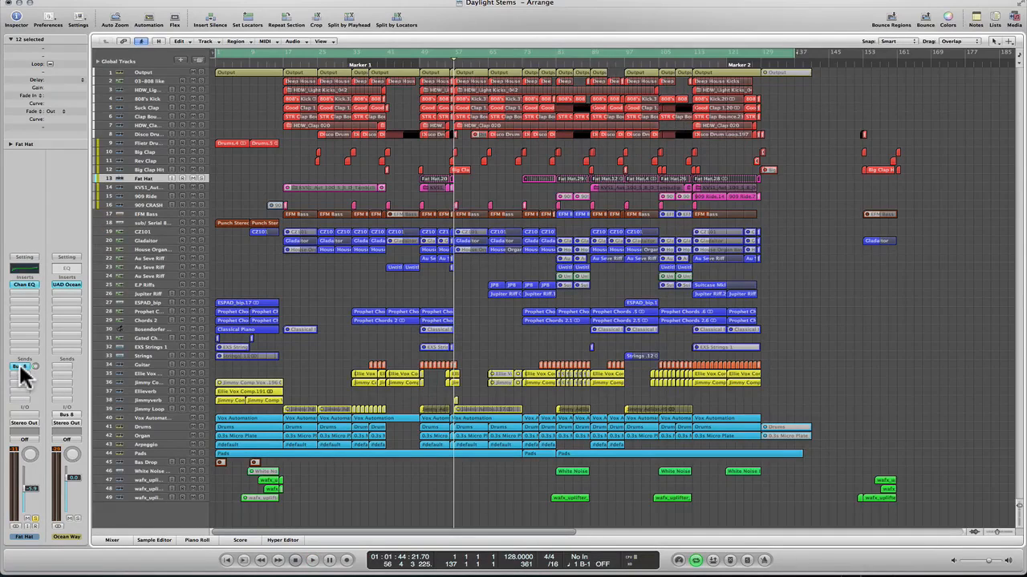
{"action": "left_click", "coordinate": [265, 289]}
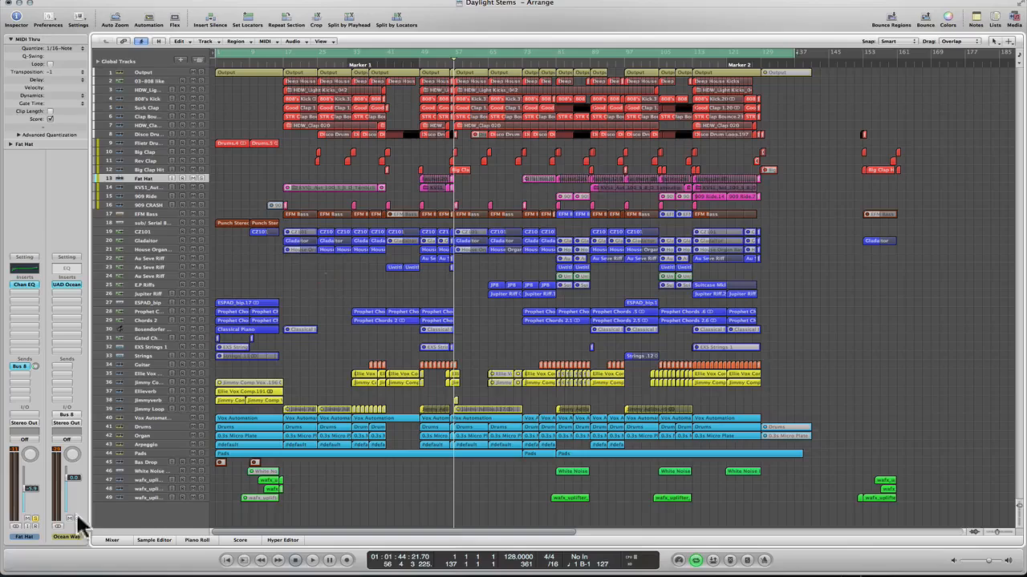
{"action": "left_click", "coordinate": [34, 518]}
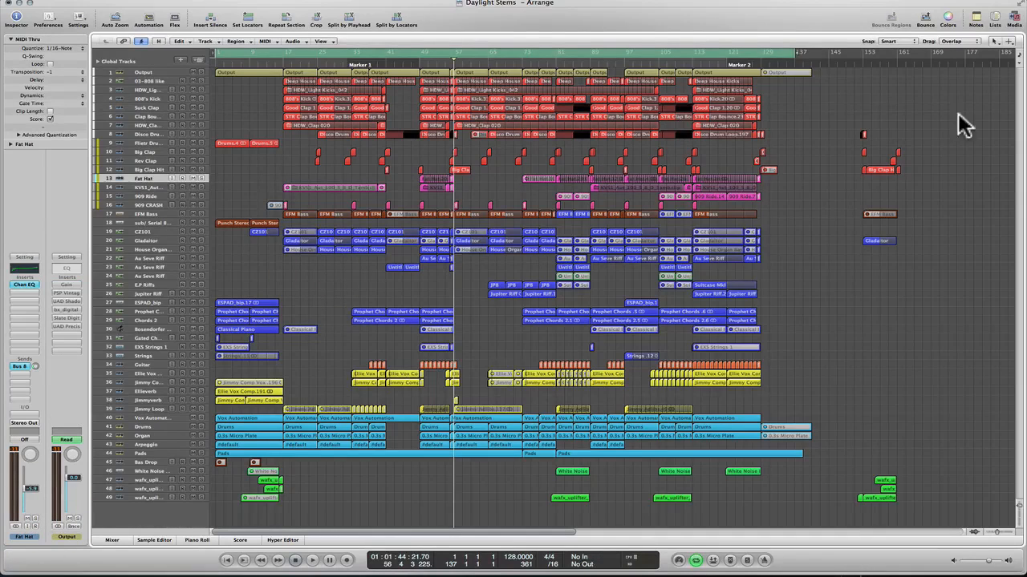
- Solo the KVS1_Aut track, play a short passage from around bar 48, and stop playback with its solo turned off
{"action": "left_click", "coordinate": [140, 187]}
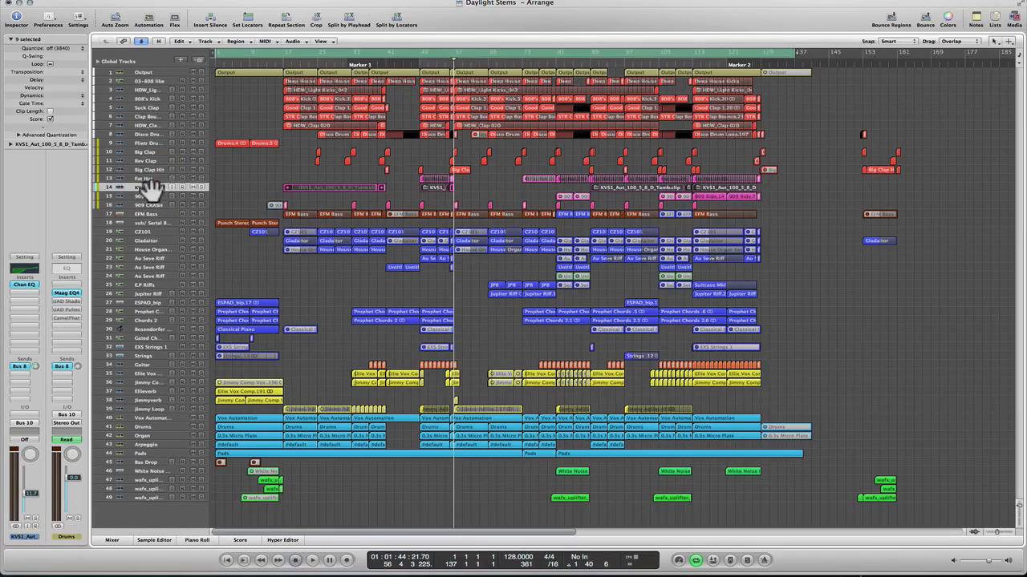
{"action": "left_click", "coordinate": [33, 515]}
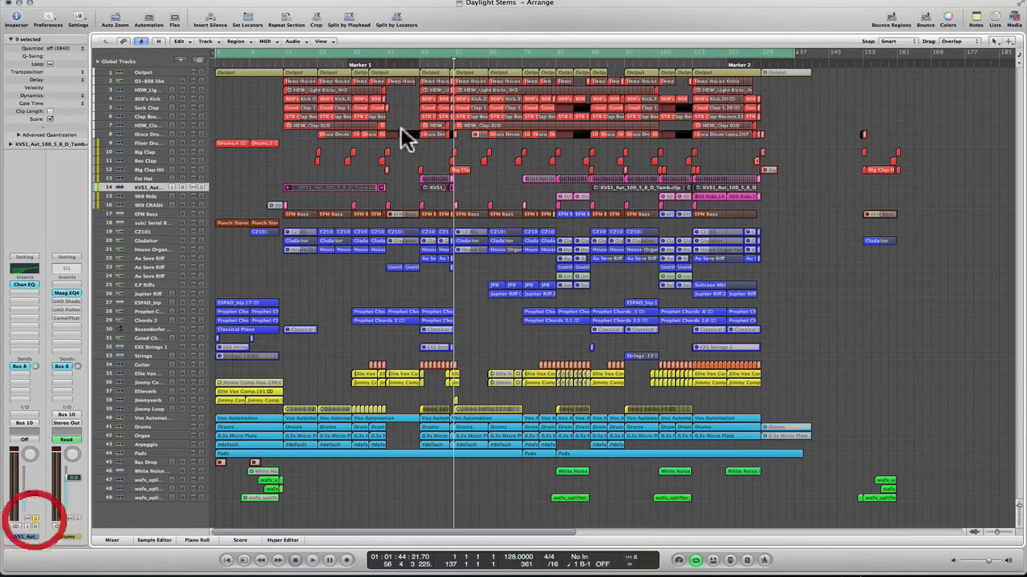
{"action": "left_click", "coordinate": [417, 57]}
{"action": "key", "text": "space"}
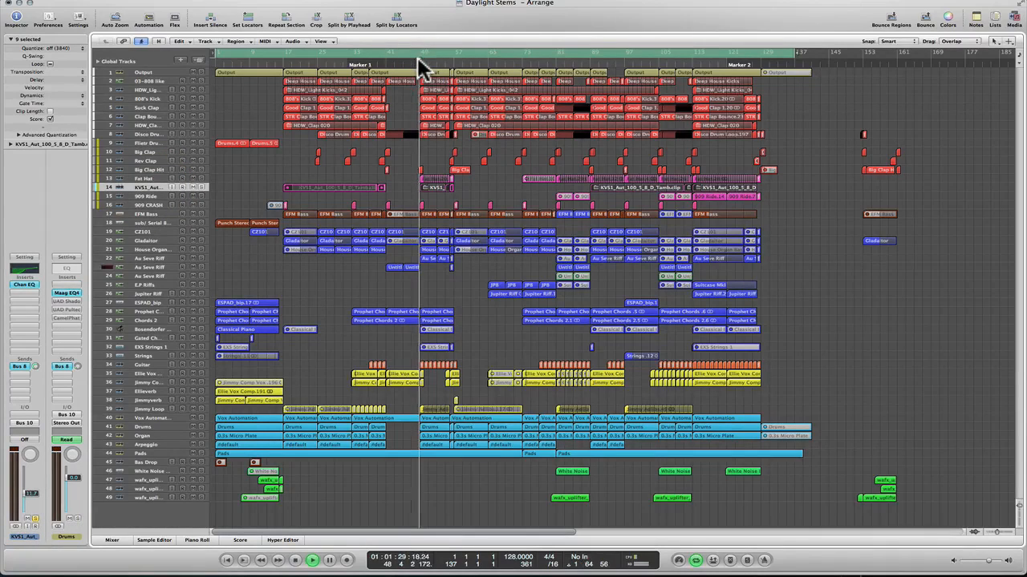
{"action": "left_click", "coordinate": [35, 518]}
{"action": "key", "text": "space"}
{"action": "left_click", "coordinate": [370, 163]}
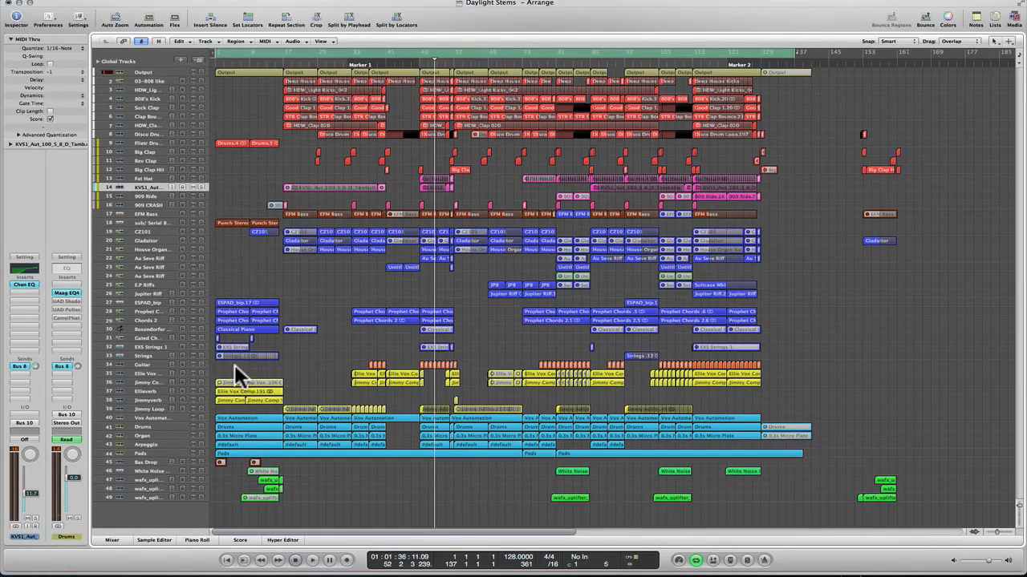
- Solo the 909 Ride track, play it from around bar 113 and inspect its UAD EL7 FATSO Jr insert
{"action": "left_click", "coordinate": [152, 196]}
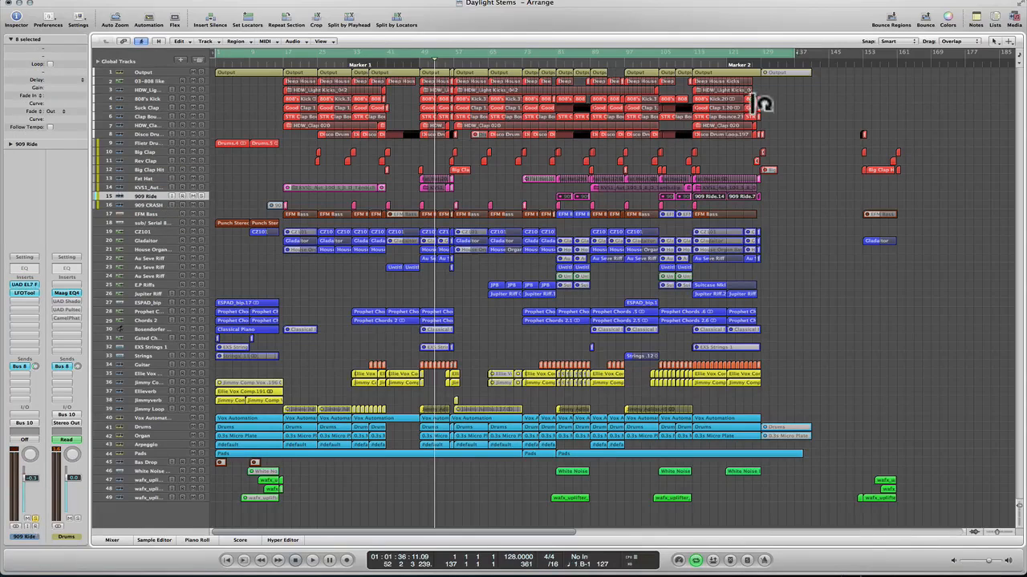
{"action": "double_click", "coordinate": [689, 61]}
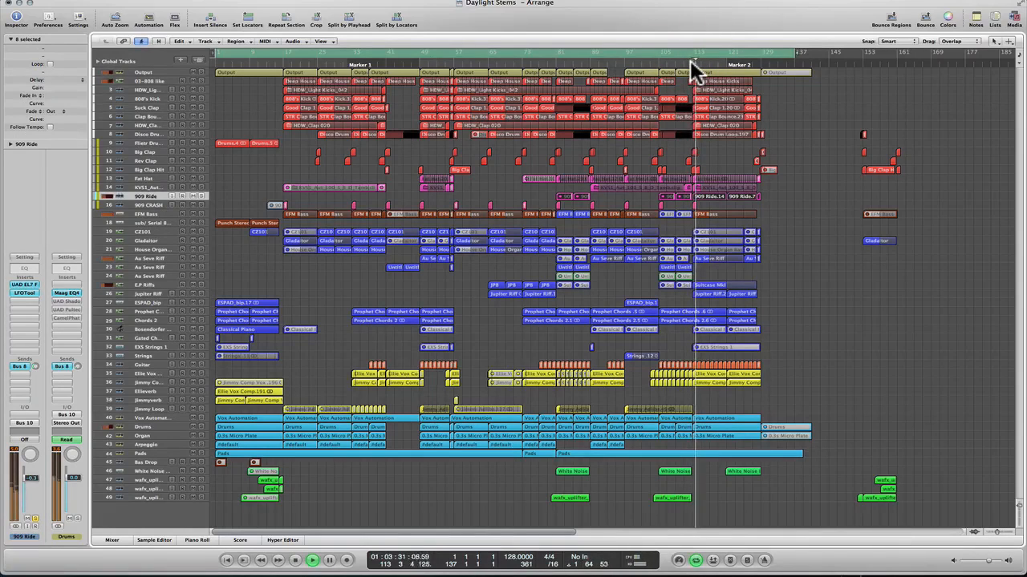
{"action": "left_click", "coordinate": [23, 286]}
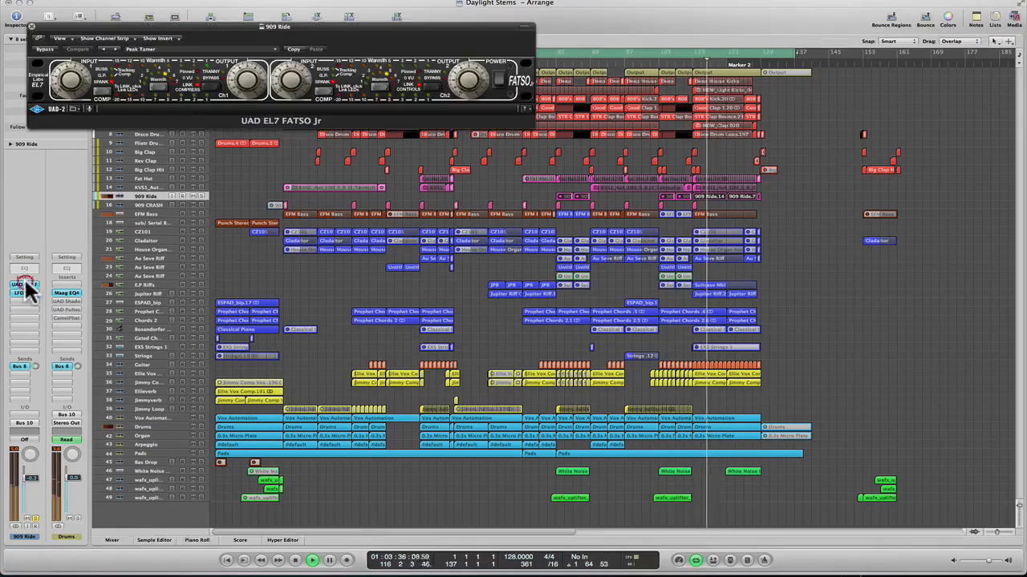
{"action": "left_click", "coordinate": [31, 26]}
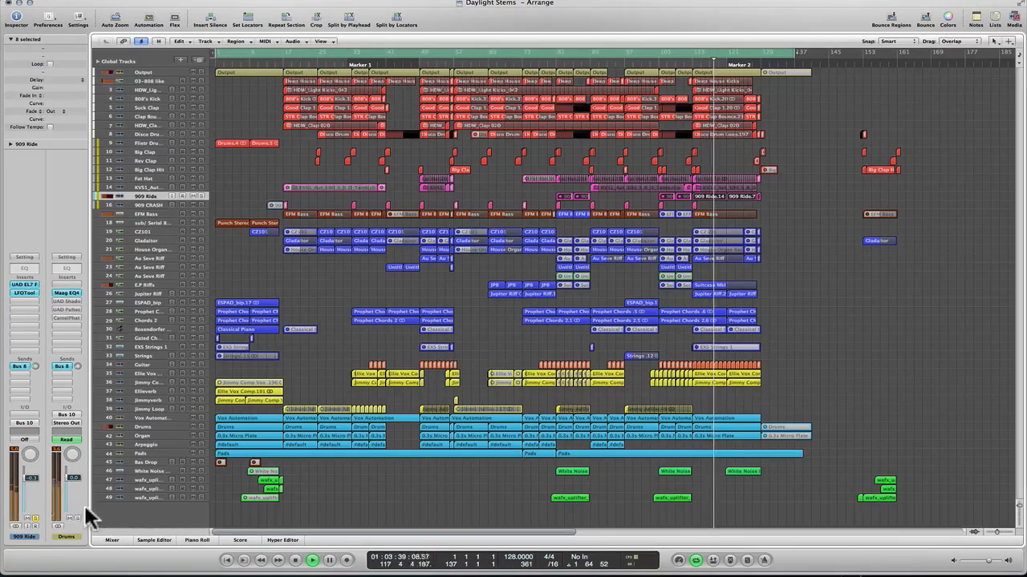
{"action": "key", "text": "space"}
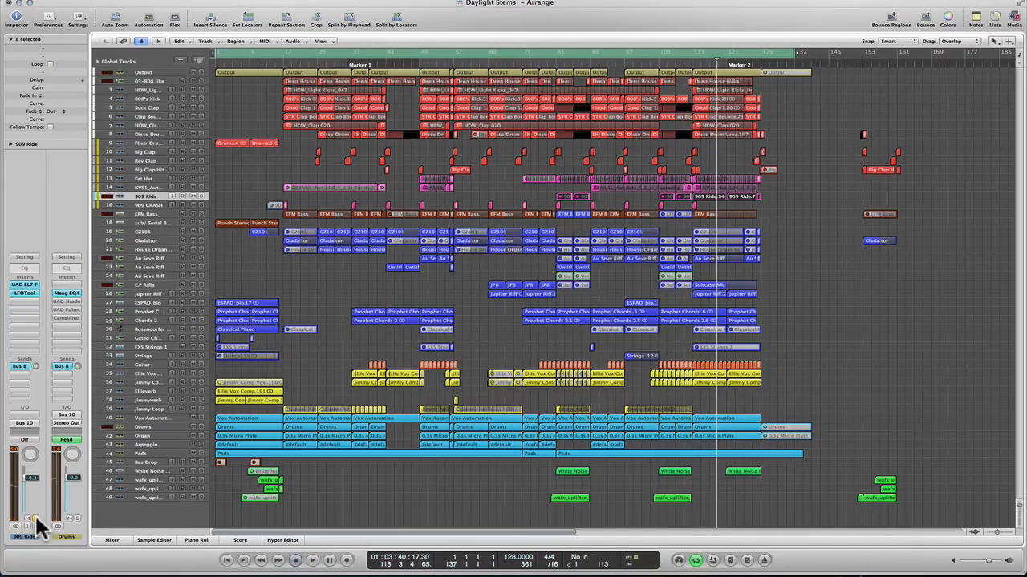
- Check the 909 CRASH channel strip, and solo the EFM Bass track and play a short passage from around bar 17
{"action": "left_click", "coordinate": [153, 205]}
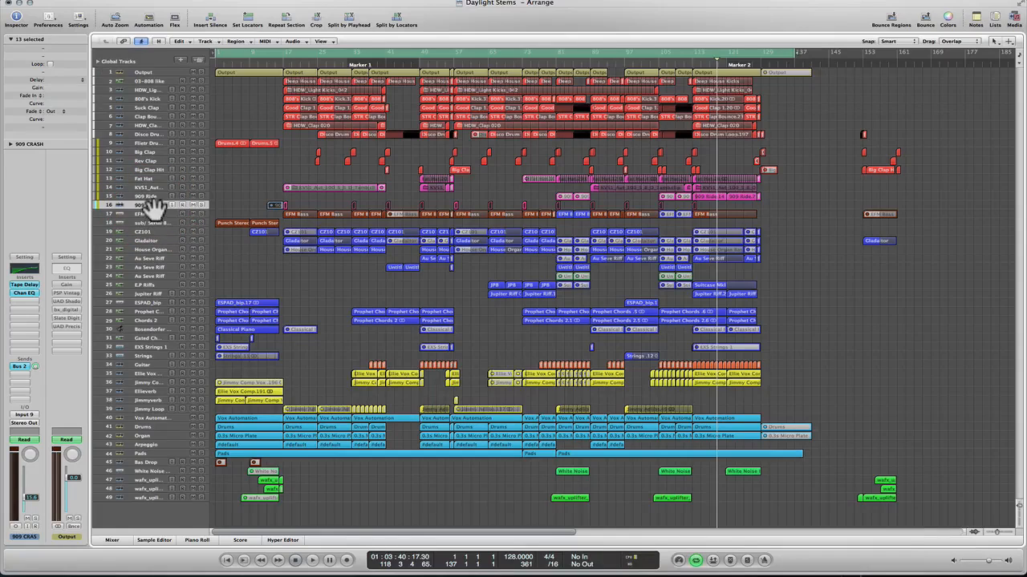
{"action": "left_click", "coordinate": [154, 214]}
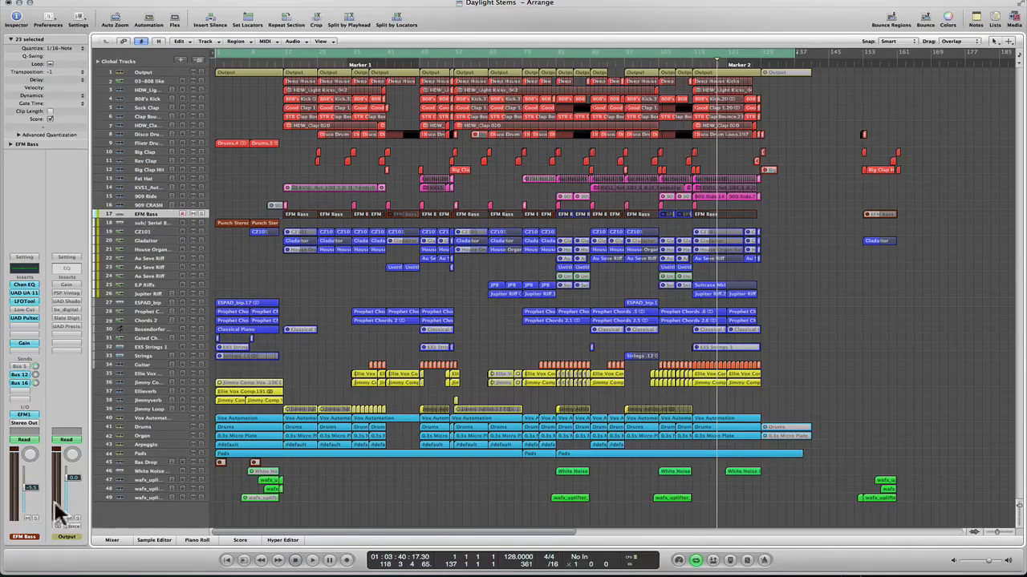
{"action": "left_click", "coordinate": [280, 60]}
{"action": "double_click", "coordinate": [280, 59]}
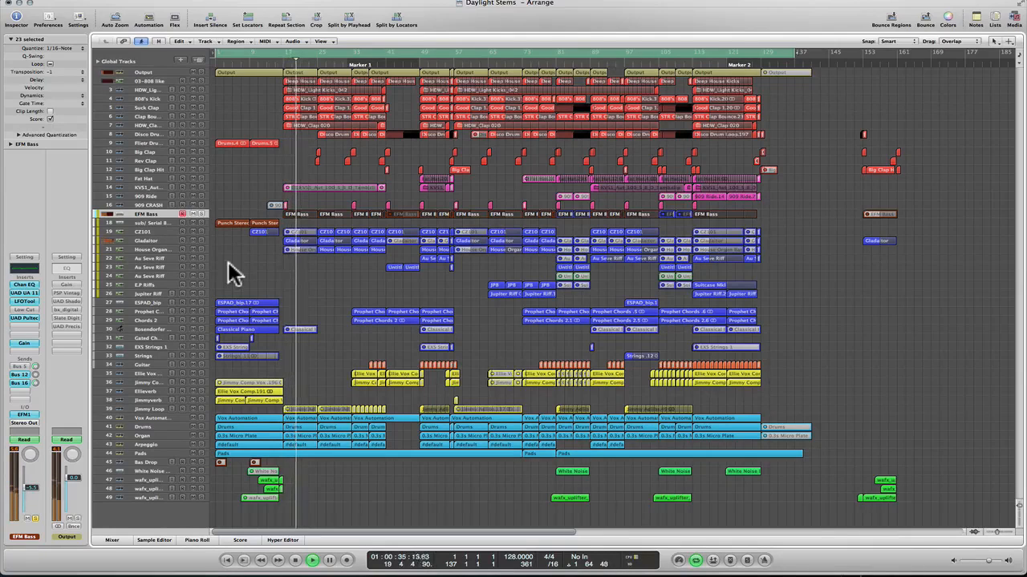
{"action": "key", "text": "space"}
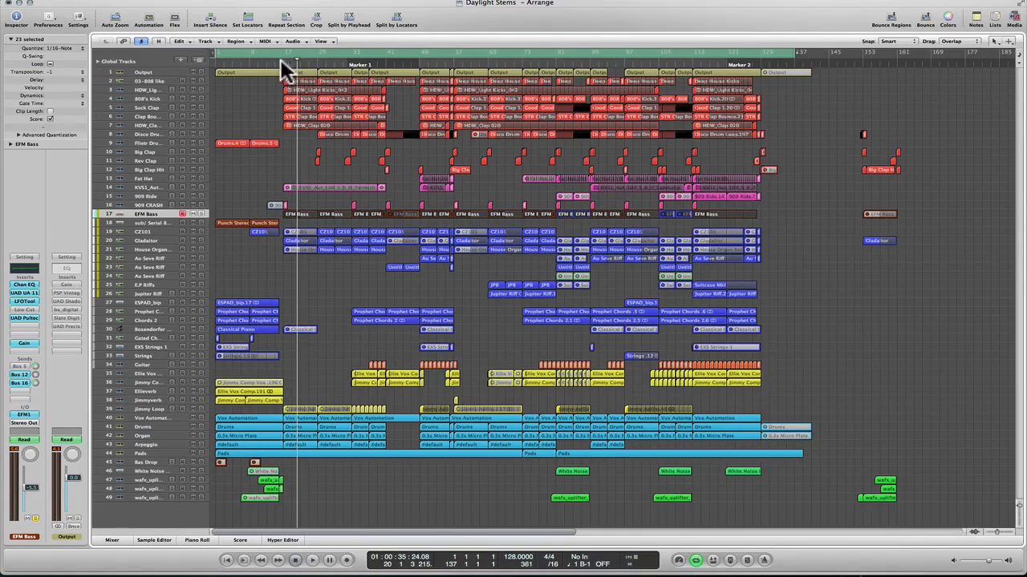
- Inspect the UAD 1176AE limiter on the EFM Bass track and return the playhead to around bar 16
{"action": "left_click", "coordinate": [29, 290]}
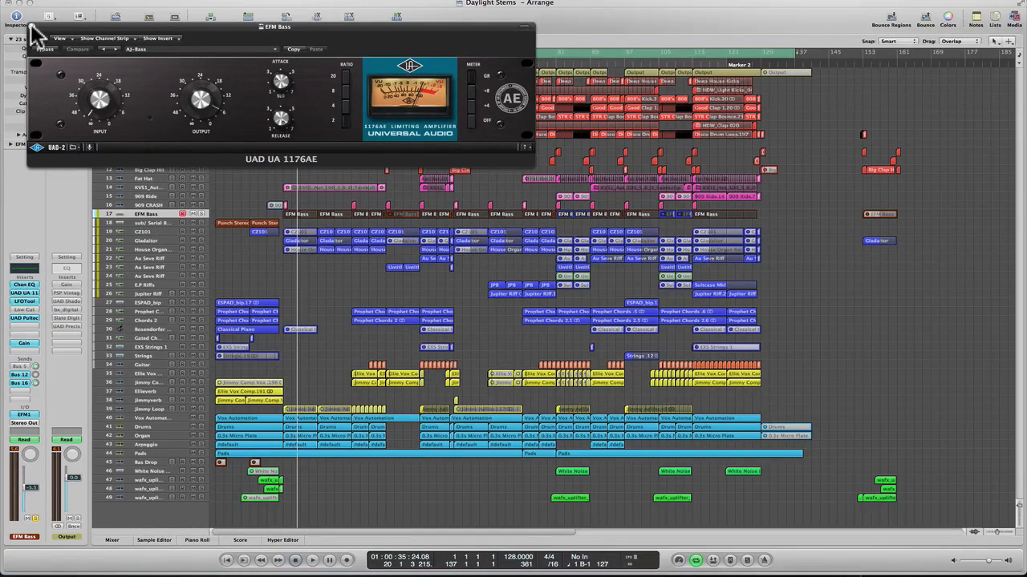
{"action": "left_click", "coordinate": [33, 26]}
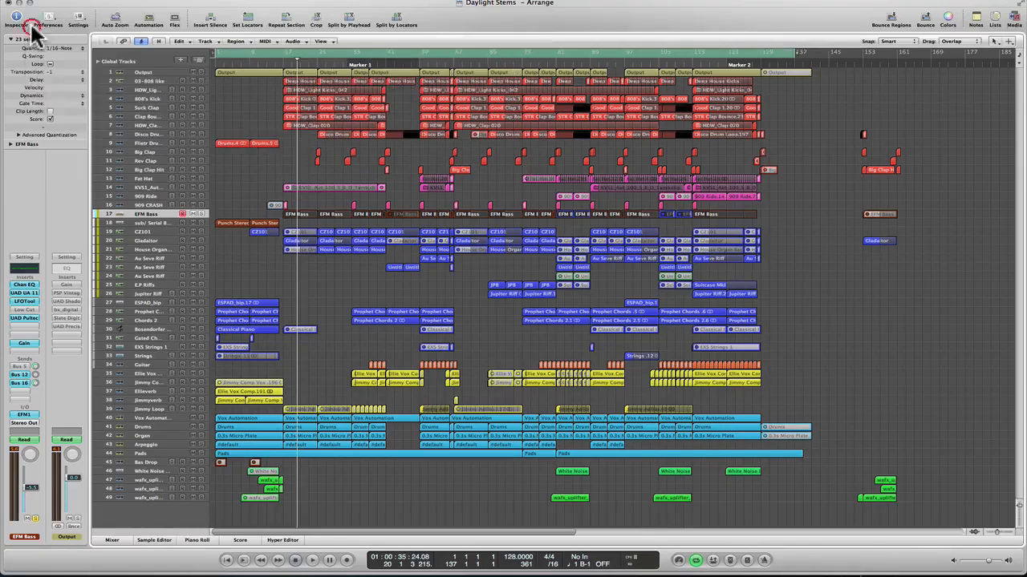
{"action": "left_click", "coordinate": [281, 57]}
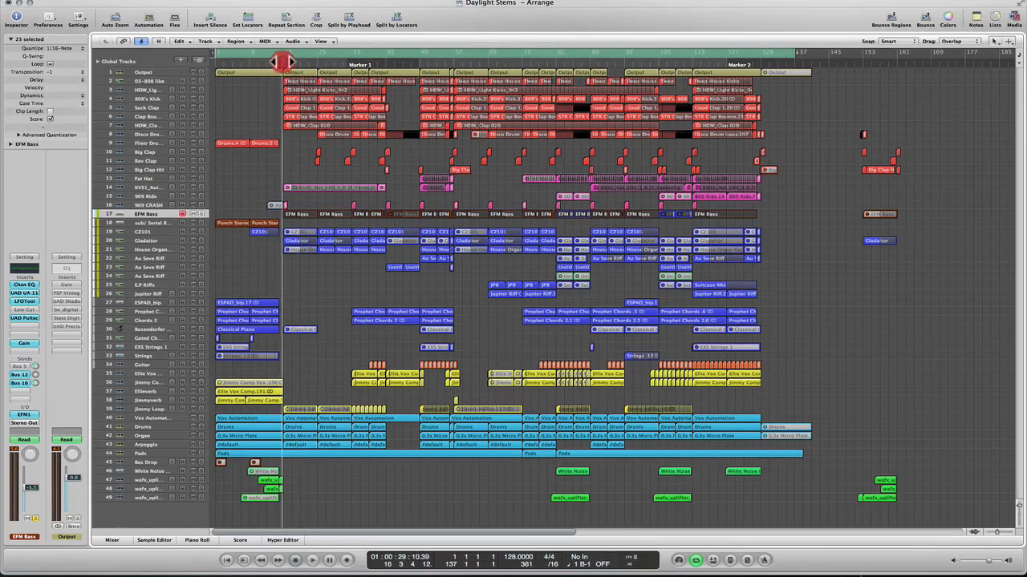
- Inspect the LFOTool insert on the EFM Bass track during playback from around bar 17, and close its window
{"action": "left_click", "coordinate": [24, 302]}
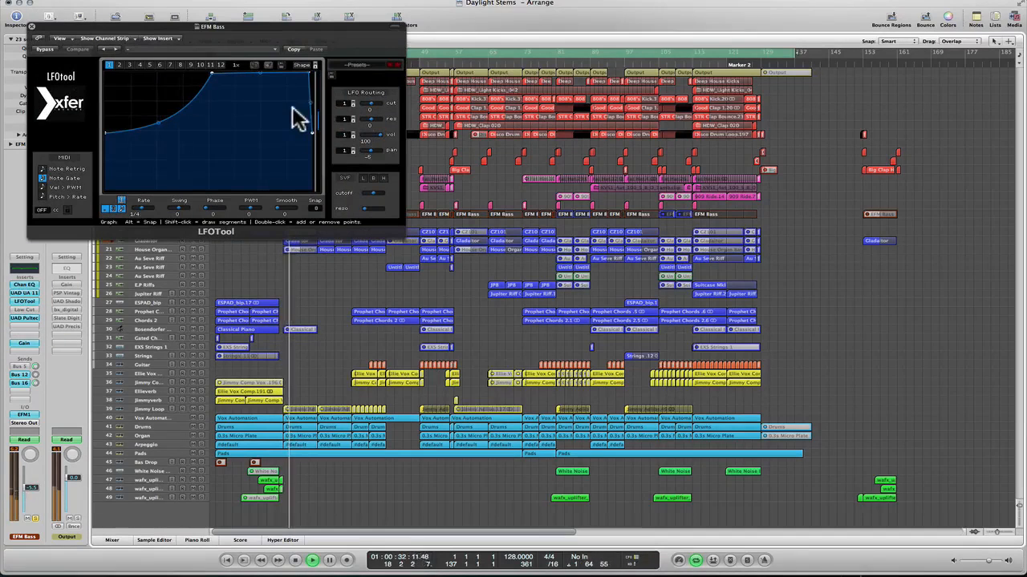
{"action": "left_click", "coordinate": [32, 26]}
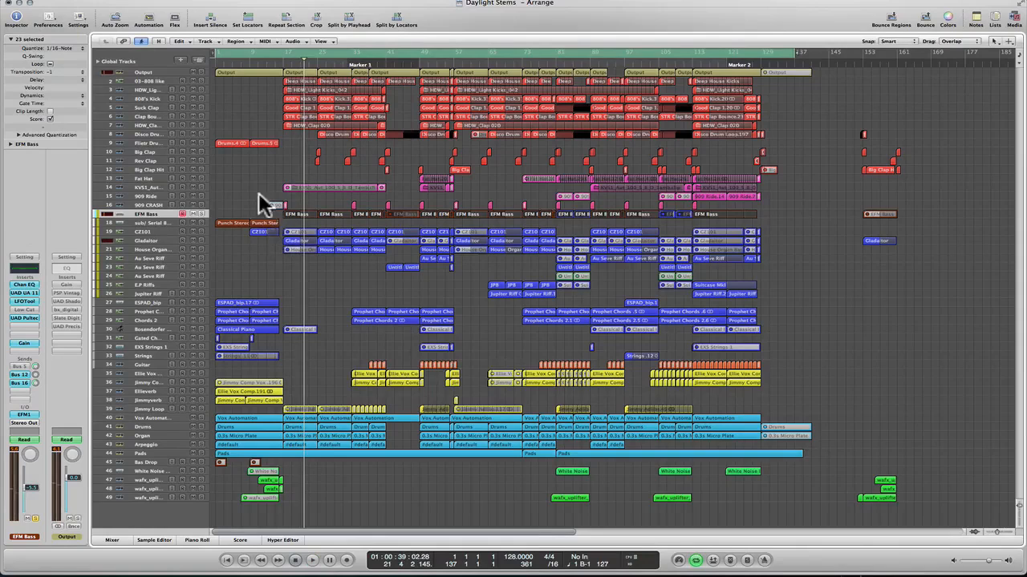
{"action": "left_click", "coordinate": [284, 207]}
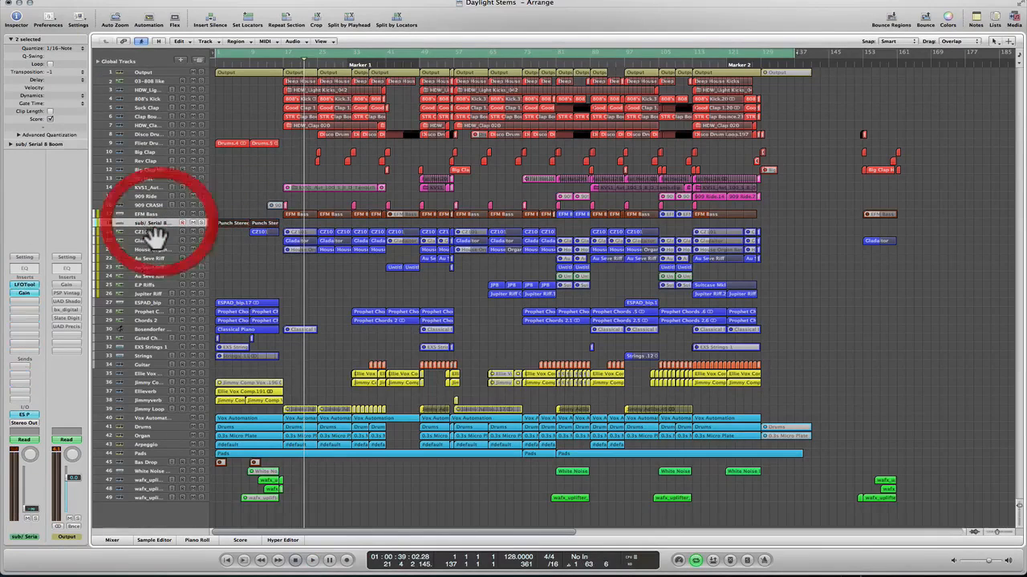
- Solo the CZ101 track, play it from around bar 24, and check the return channels of its Bus 7 and Bus 2 sends
{"action": "left_click", "coordinate": [156, 232]}
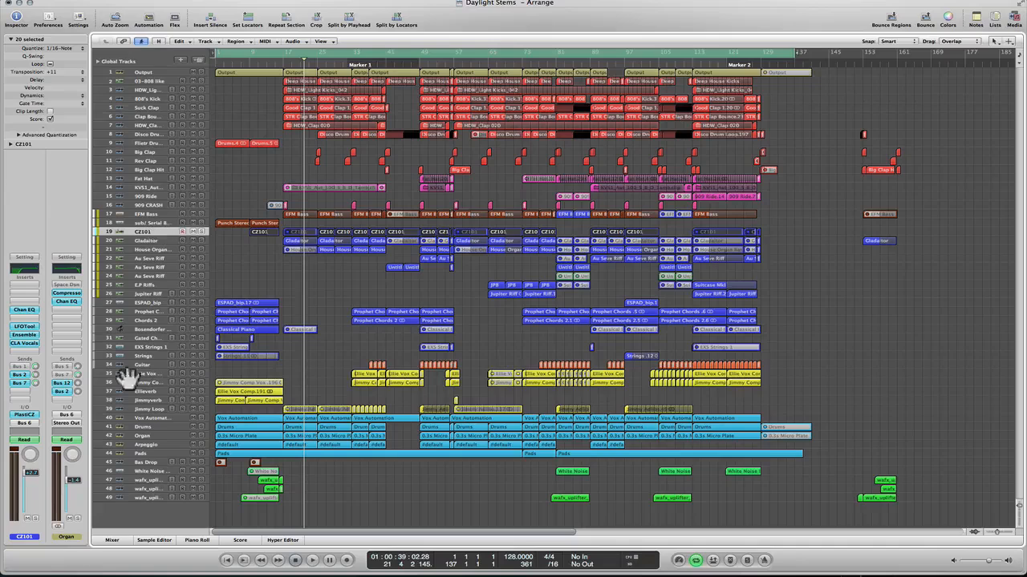
{"action": "left_click", "coordinate": [36, 518]}
{"action": "double_click", "coordinate": [314, 59]}
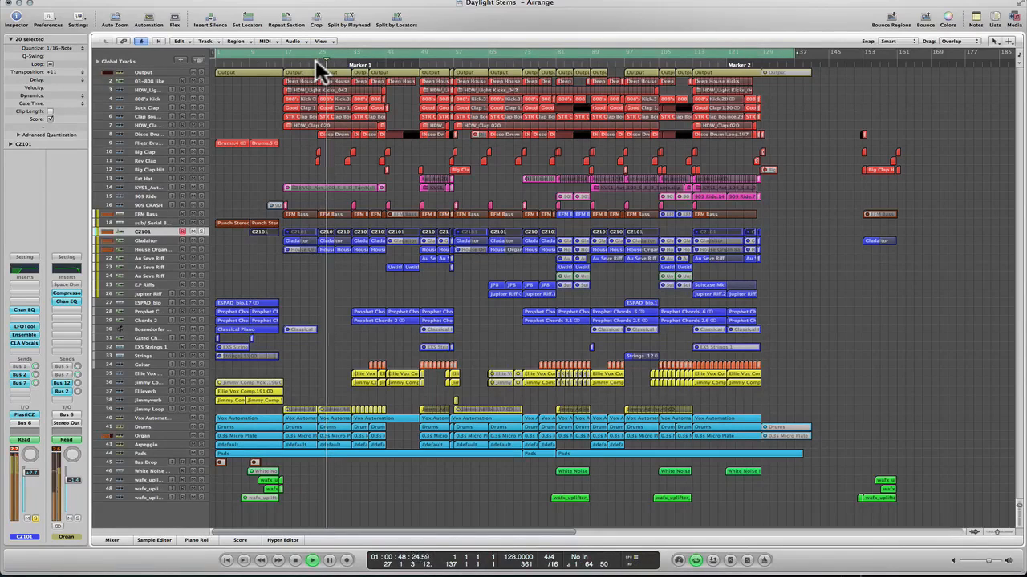
{"action": "left_click", "coordinate": [22, 383]}
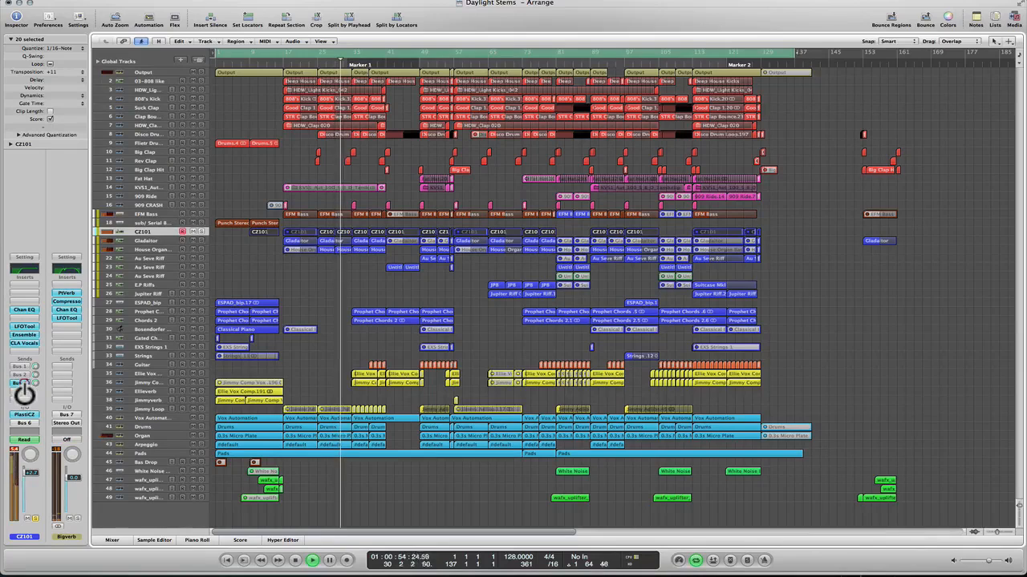
{"action": "left_click", "coordinate": [20, 374]}
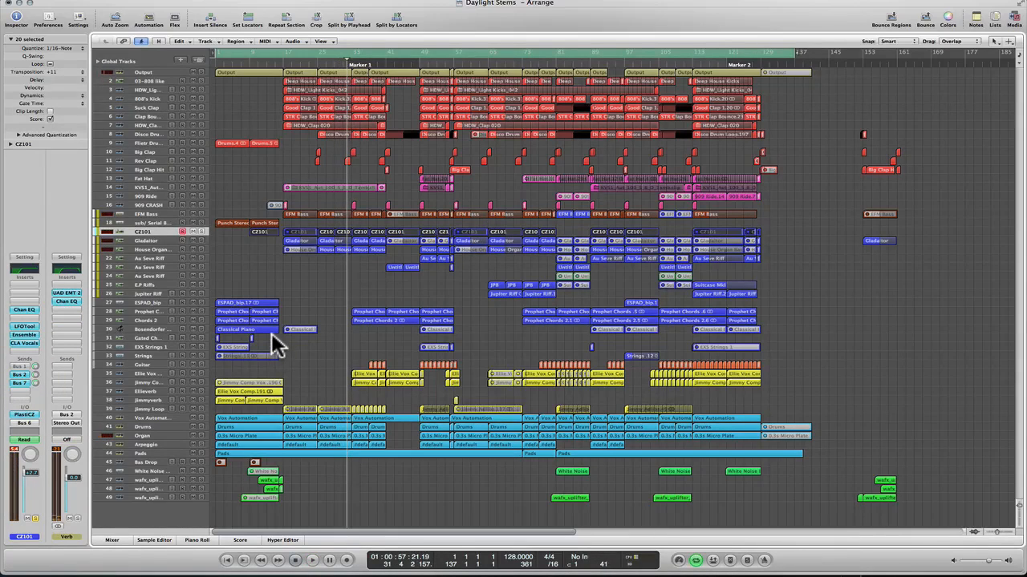
- Reset the CZ101 track's volume fader to 0.0 dB and clear the region selection
{"action": "left_click", "coordinate": [32, 478]}
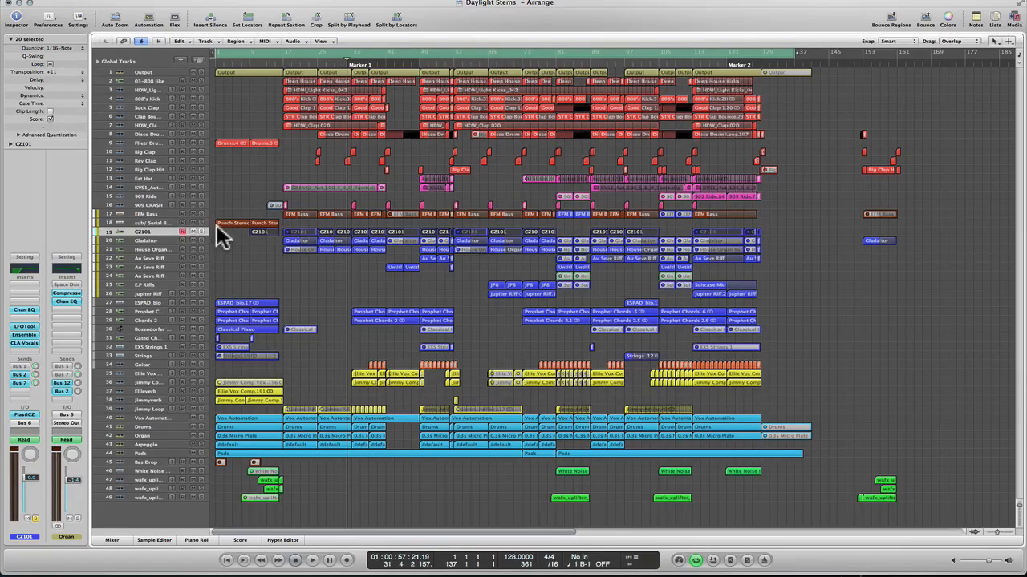
{"action": "left_click", "coordinate": [286, 177]}
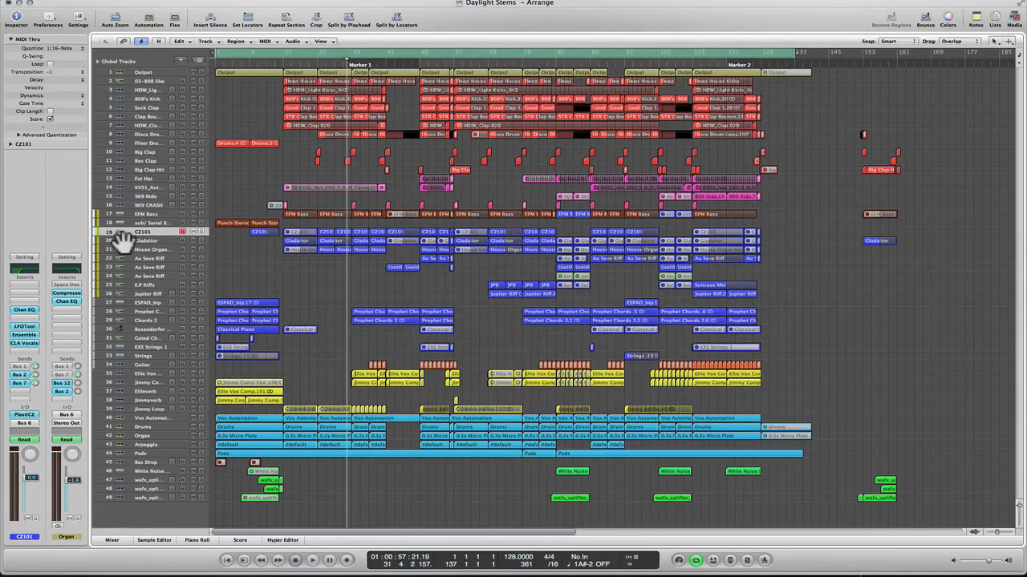
- Solo the Gladiator track and play it from around bar 24
{"action": "left_click", "coordinate": [156, 240]}
{"action": "left_click", "coordinate": [315, 57]}
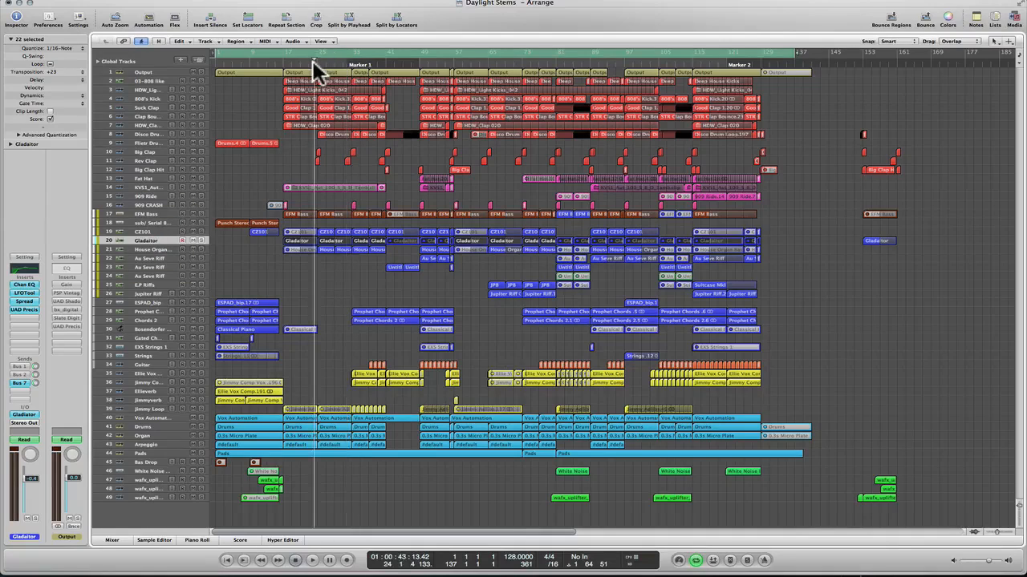
{"action": "left_click", "coordinate": [36, 518]}
{"action": "double_click", "coordinate": [316, 60]}
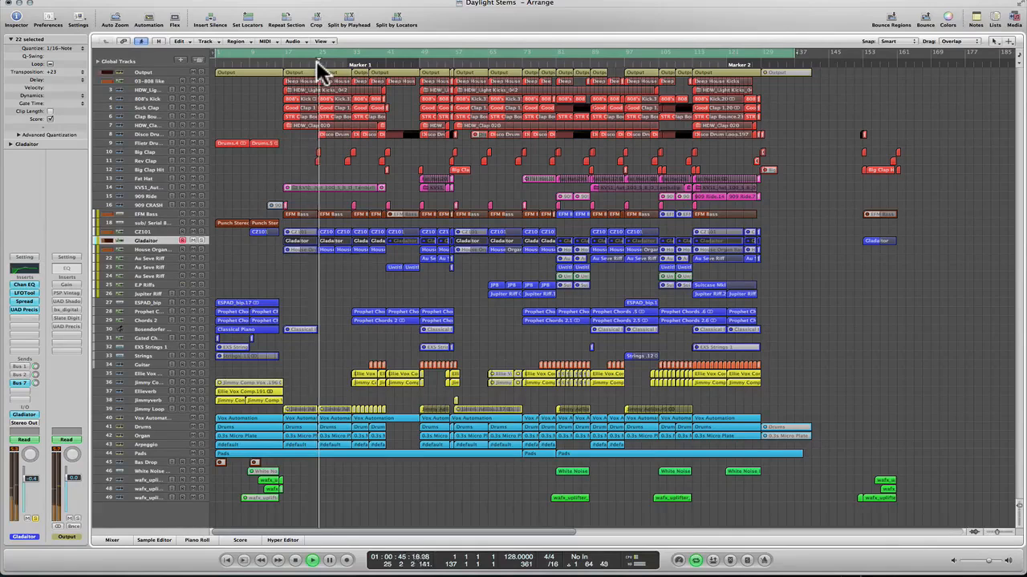
- Check the Gladiator track's Bus 7 send by toggling it off and on during playback, and turn the track's solo off
{"action": "left_click", "coordinate": [20, 383]}
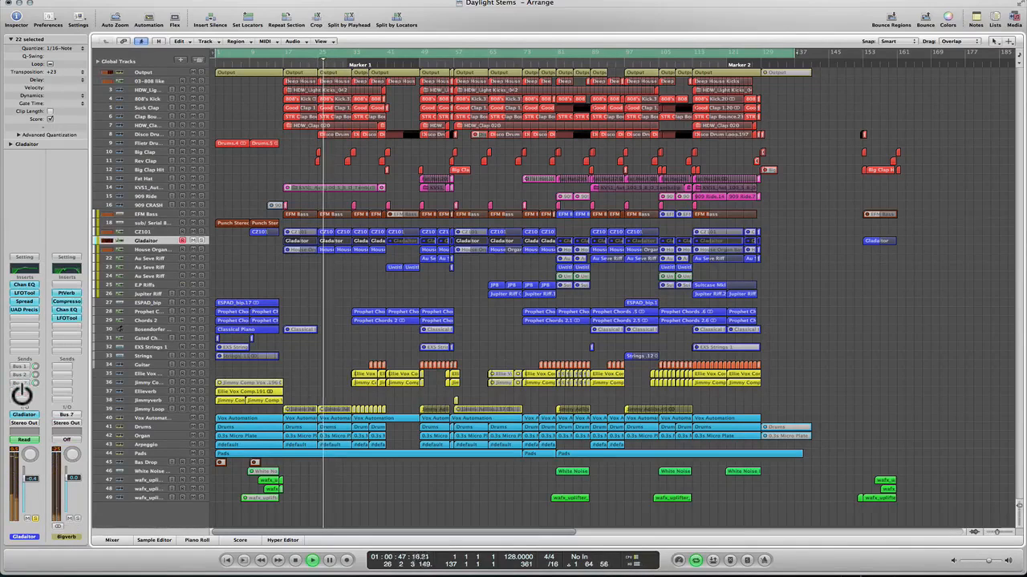
{"action": "left_click", "coordinate": [21, 384], "text": "alt"}
{"action": "left_click", "coordinate": [22, 384], "text": "alt"}
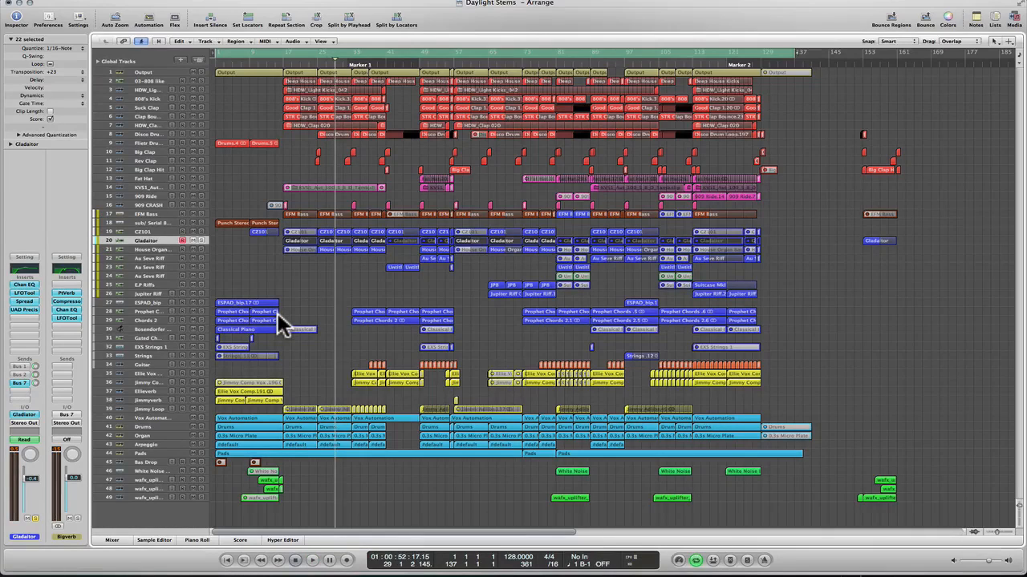
{"action": "left_click", "coordinate": [36, 513]}
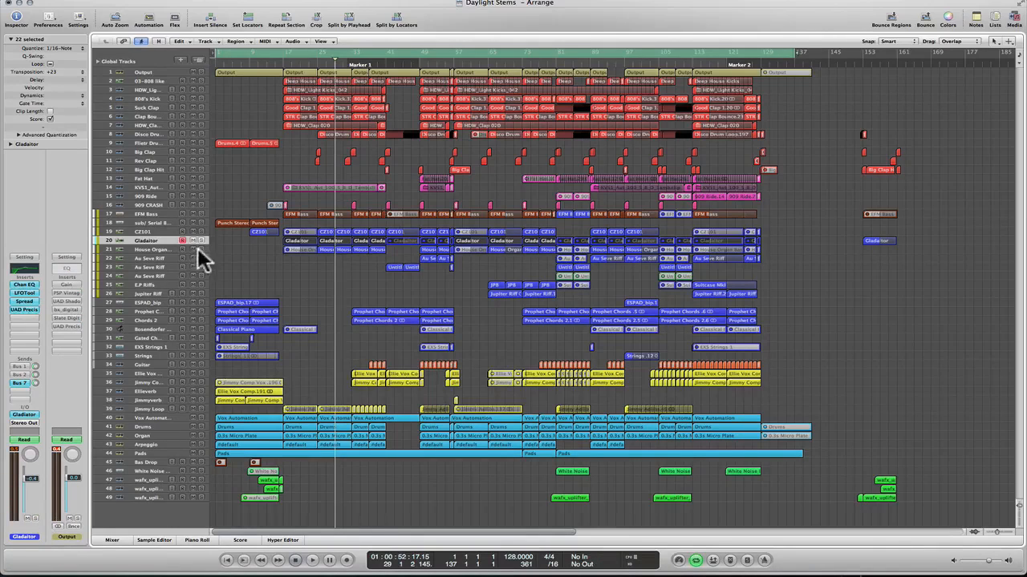
- Solo the House Organ Bass track and play it from around bar 24
{"action": "left_click", "coordinate": [152, 250]}
{"action": "left_click", "coordinate": [28, 520]}
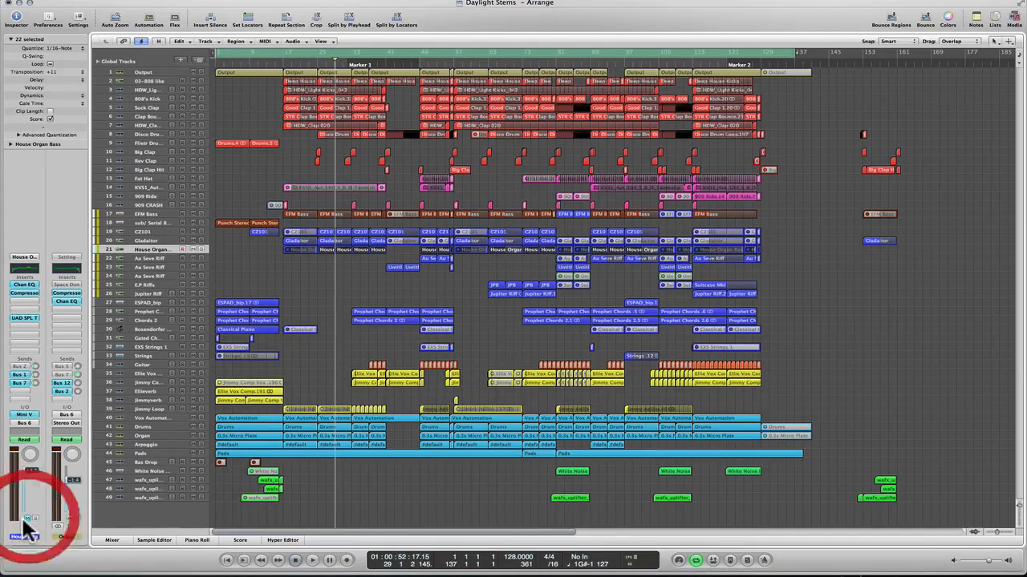
{"action": "left_click", "coordinate": [37, 513]}
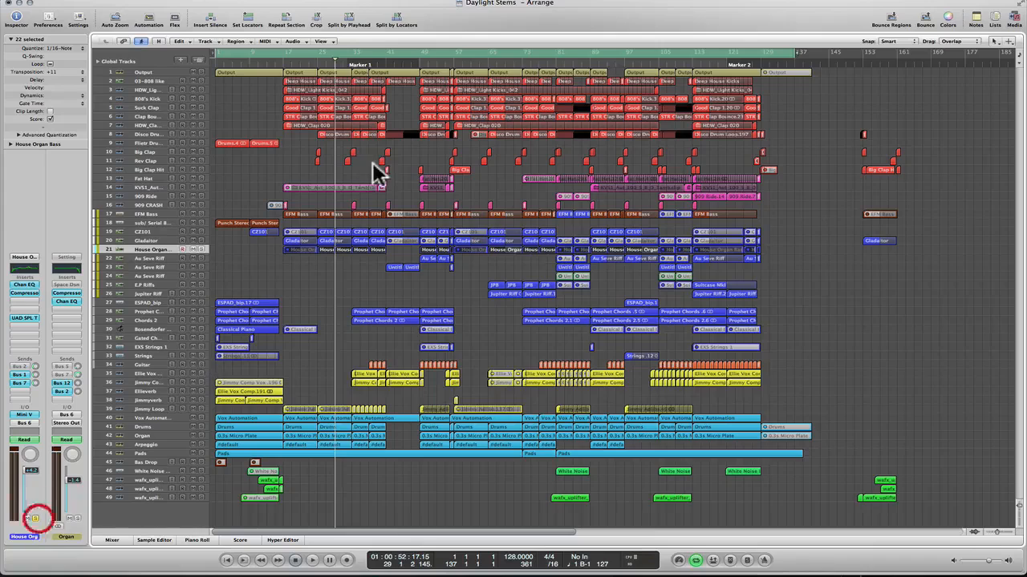
{"action": "left_click", "coordinate": [314, 59]}
{"action": "key", "text": "space"}
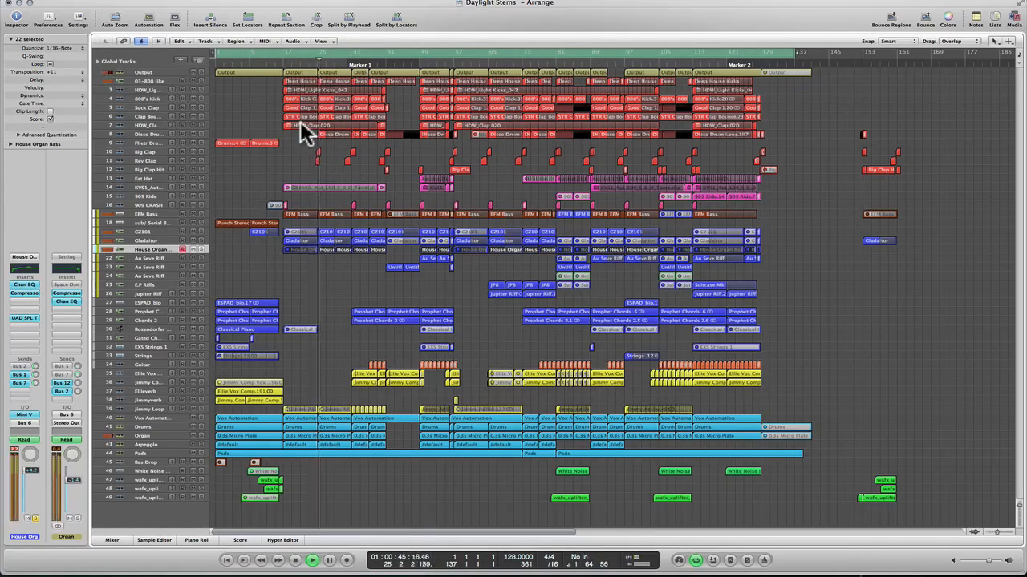
- Inspect the Compressor on the Organ bus and reset the House Organ Bass volume fader to 0.0 dB
{"action": "left_click", "coordinate": [69, 293]}
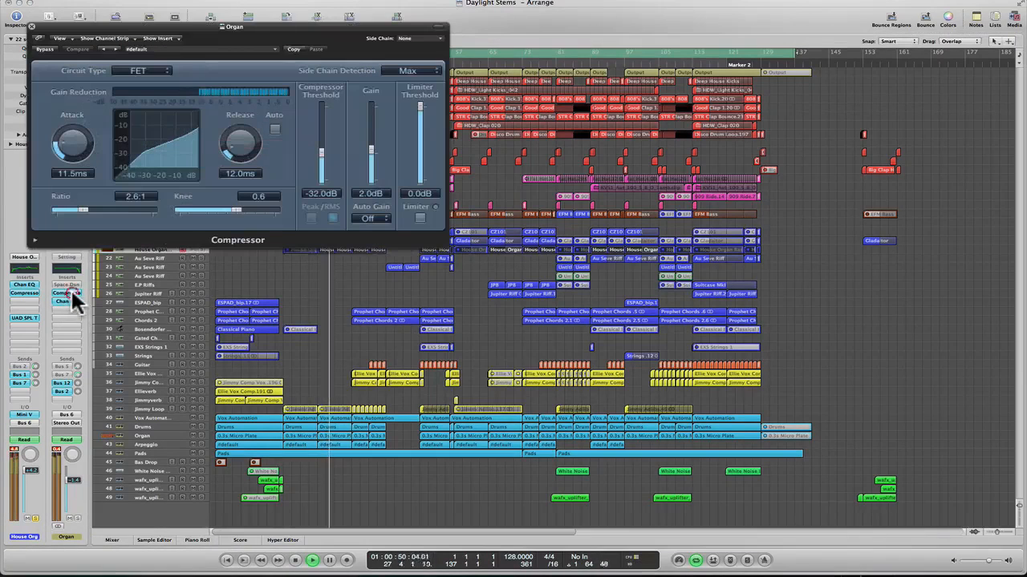
{"action": "left_click", "coordinate": [33, 26]}
{"action": "mouse_move", "coordinate": [28, 486]}
{"action": "left_mouse_down"}
{"action": "mouse_move", "coordinate": [16, 457]}
{"action": "mouse_move", "coordinate": [24, 481]}
{"action": "left_mouse_up"}
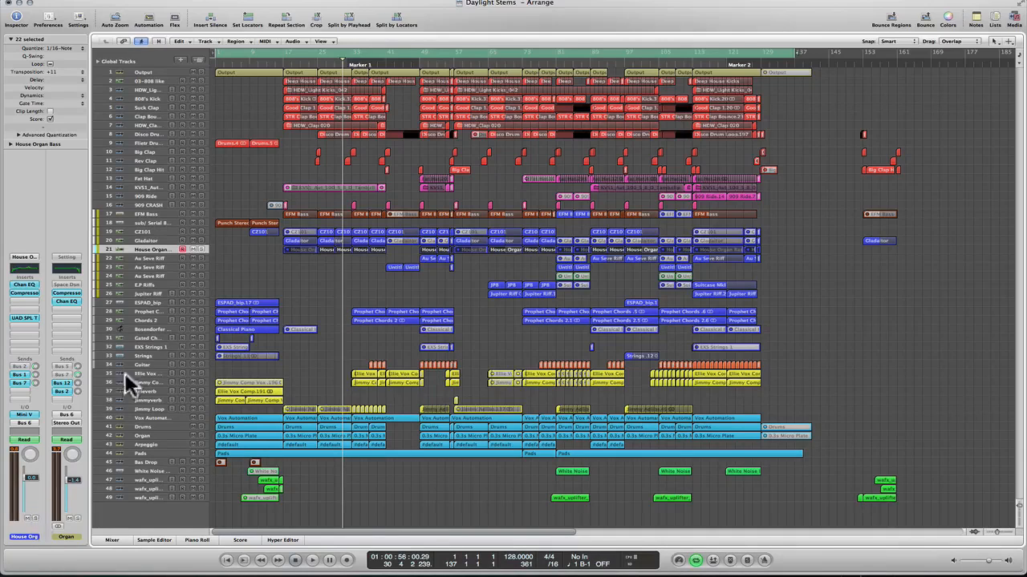
- Solo the first Au Seve Riff track and play it from around bar 41 and again from around bar 49
{"action": "left_click", "coordinate": [157, 258]}
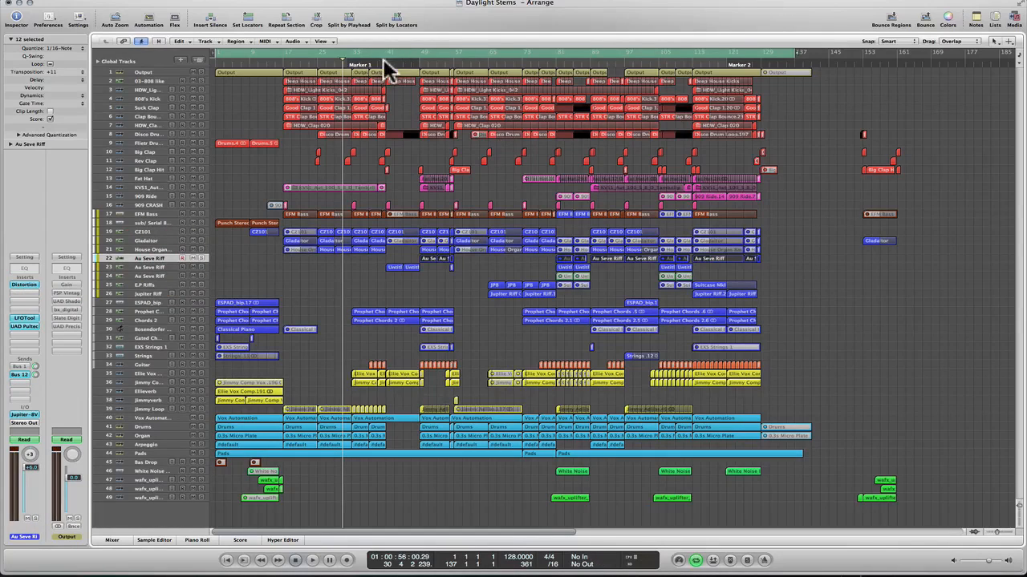
{"action": "left_click", "coordinate": [201, 259]}
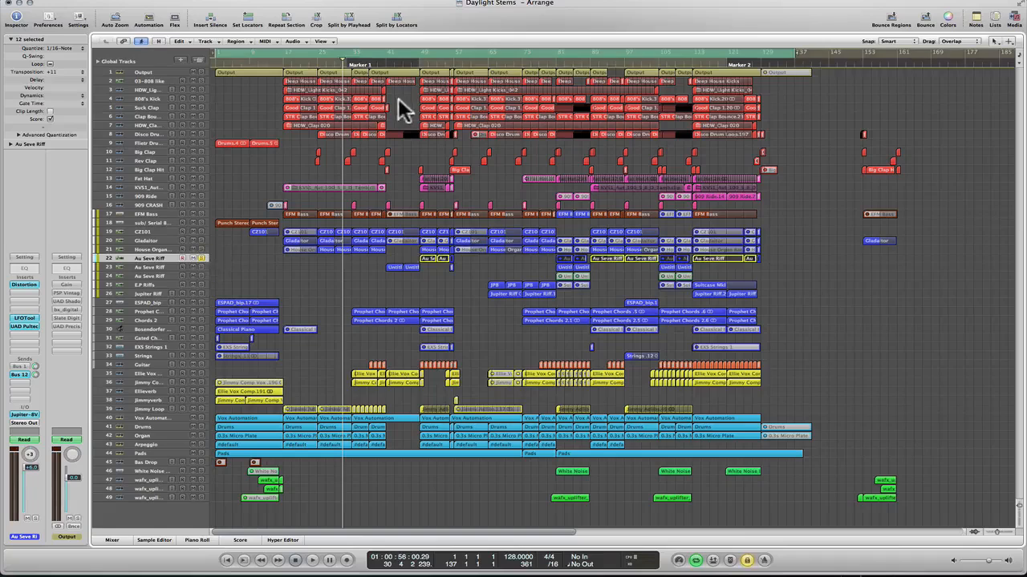
{"action": "left_click", "coordinate": [383, 58]}
{"action": "key", "text": "space"}
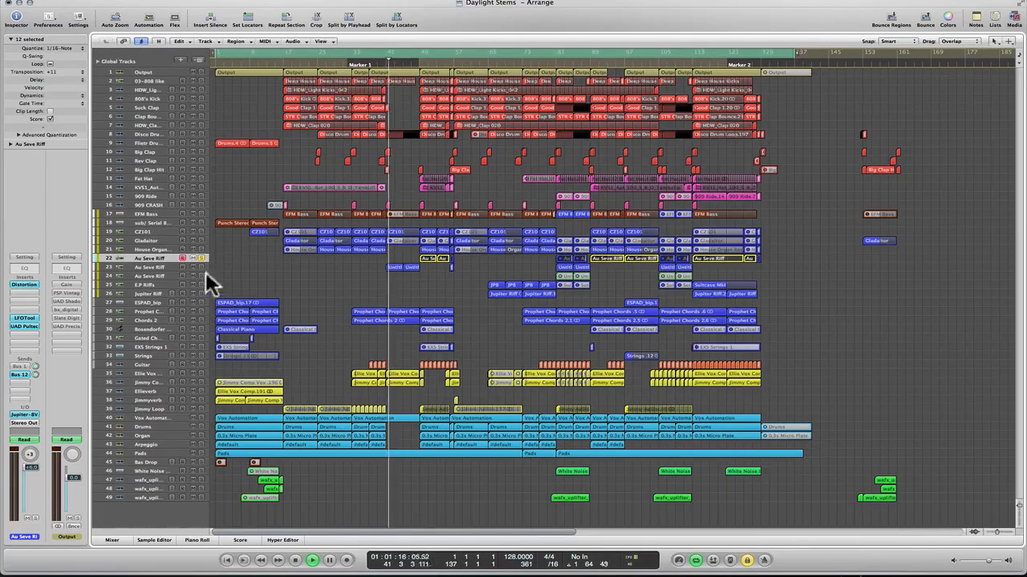
{"action": "left_click", "coordinate": [418, 58]}
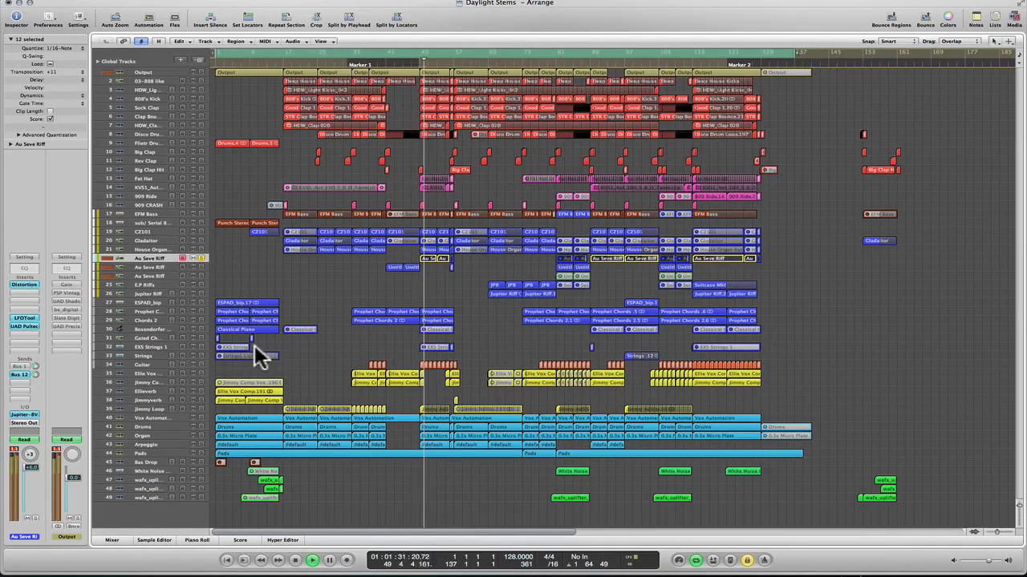
- Reset the first Au Seve Riff track's volume fader to 0.0 dB and inspect its UAD Pultec EQP-1A insert
{"action": "left_click", "coordinate": [25, 470], "text": "alt"}
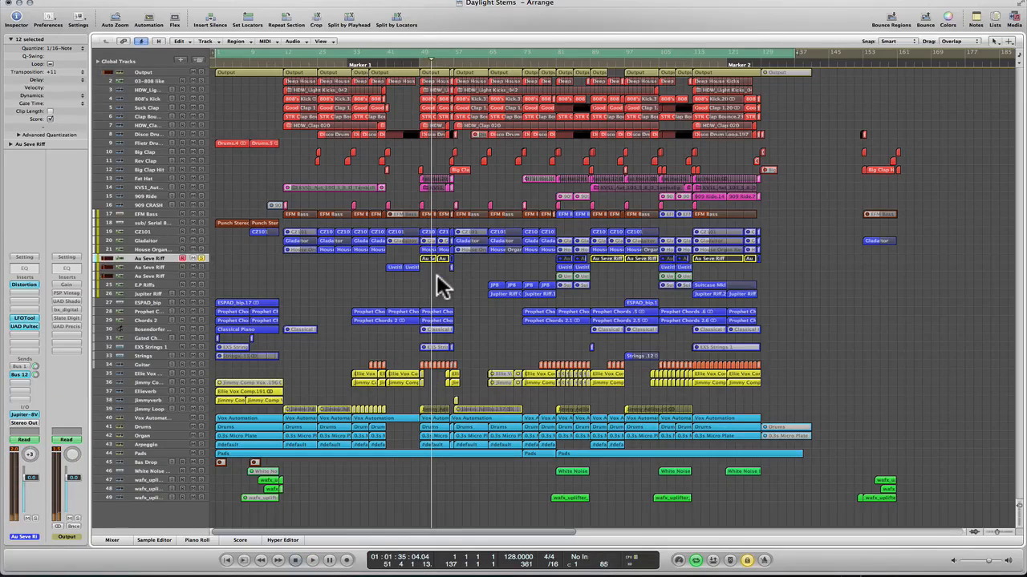
{"action": "left_click", "coordinate": [25, 325]}
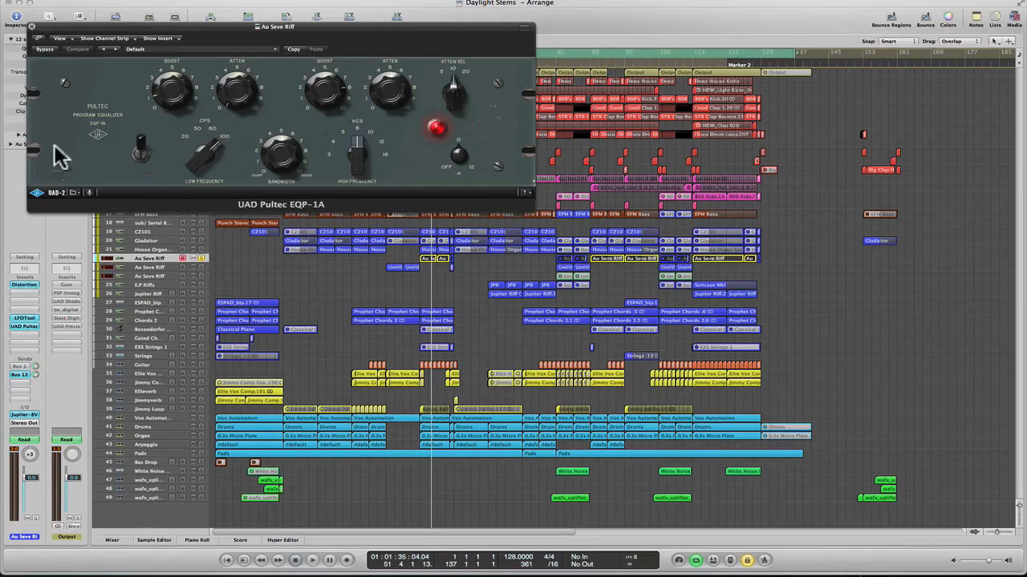
{"action": "left_click", "coordinate": [29, 10]}
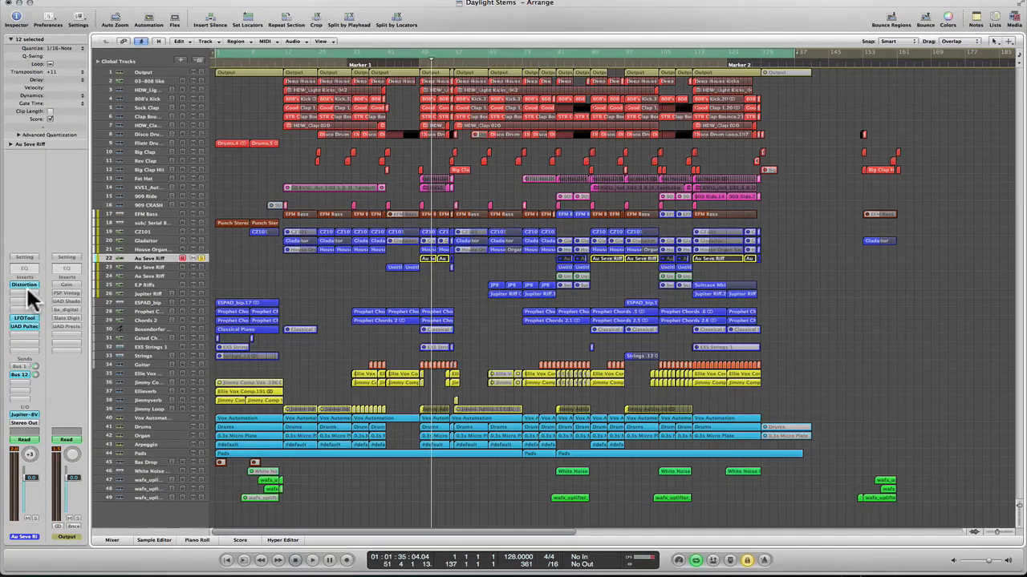
- Check the other two Au Seve Riff tracks, and solo the E.P Riffs track and play it from bar 65
{"action": "left_click", "coordinate": [142, 267]}
{"action": "left_click", "coordinate": [159, 277]}
{"action": "left_click", "coordinate": [165, 284]}
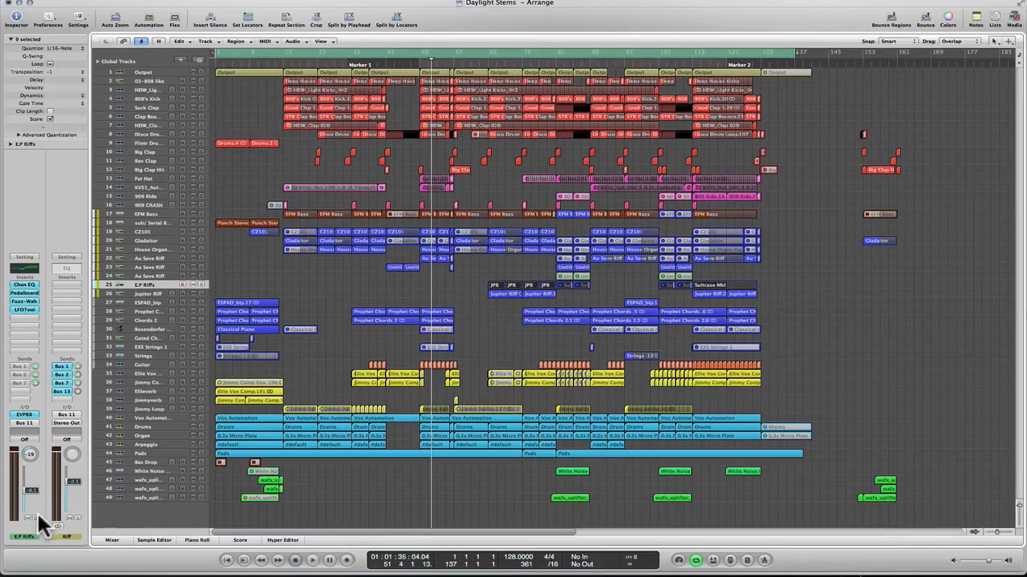
{"action": "left_click", "coordinate": [488, 60]}
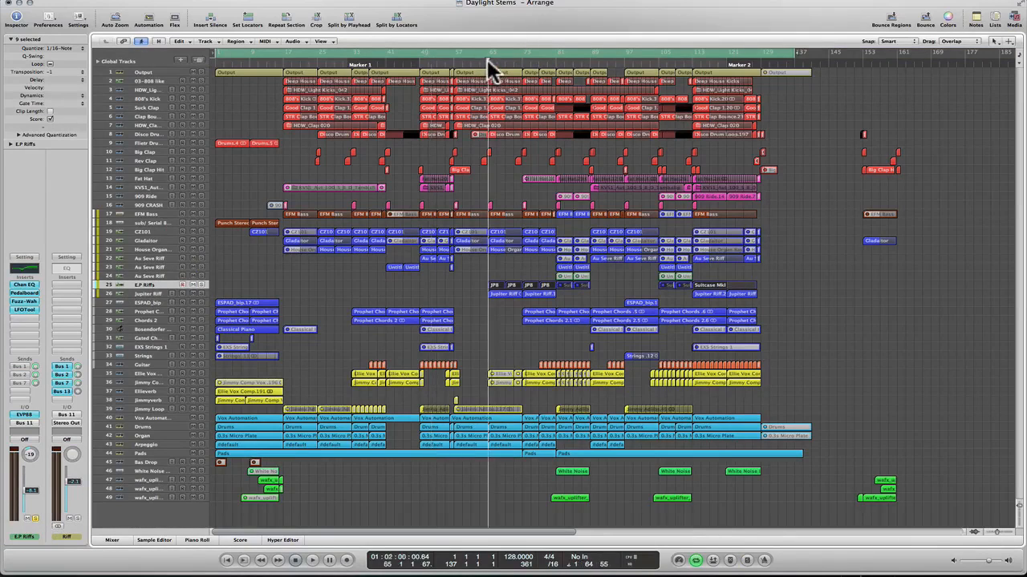
{"action": "key", "text": "space"}
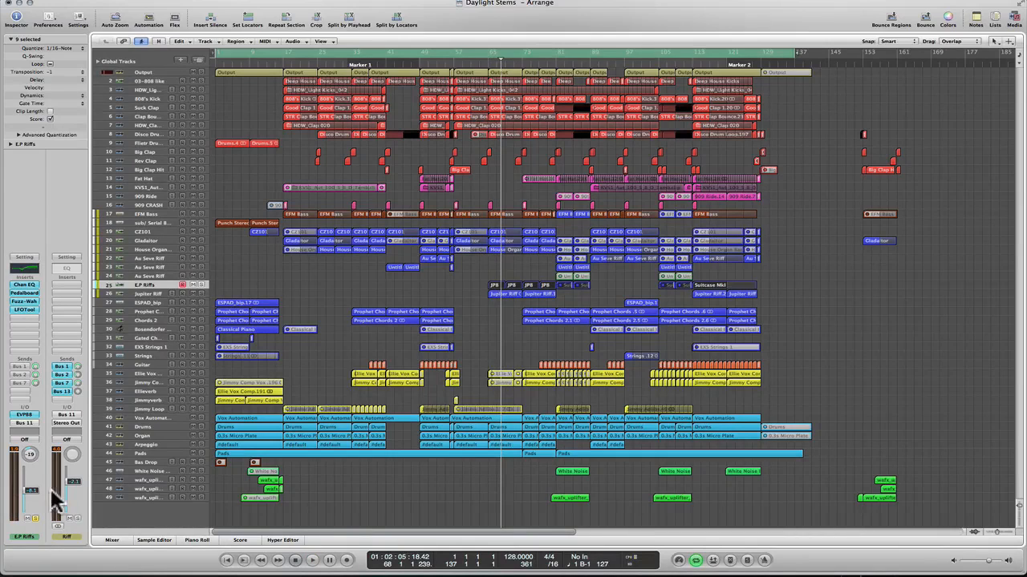
- Turn off the E.P Riffs solo, and solo the Jupiter Riff track and play it from around bar 65
{"action": "left_click", "coordinate": [35, 518]}
{"action": "left_click", "coordinate": [150, 293]}
{"action": "left_click", "coordinate": [34, 518]}
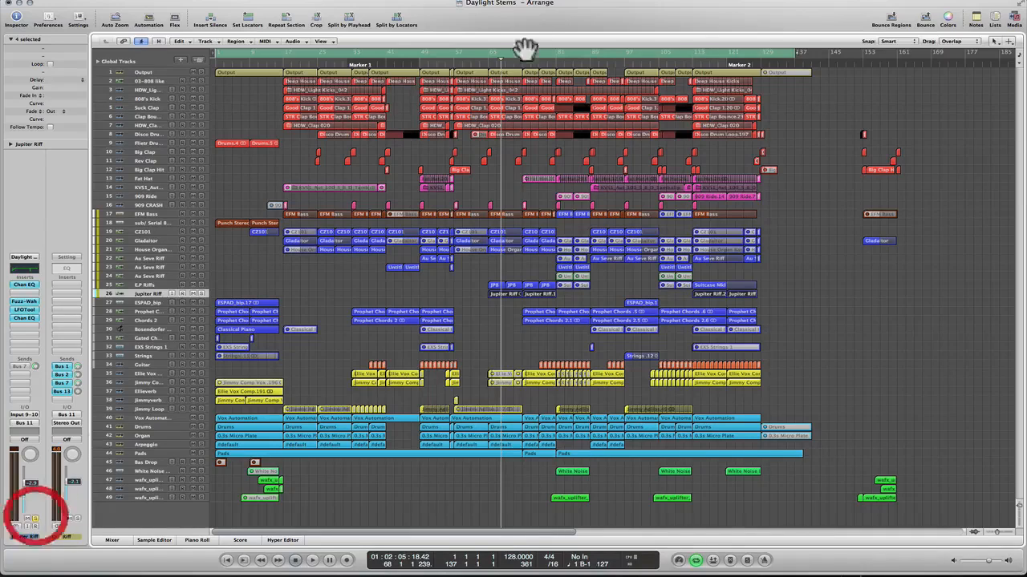
{"action": "left_click", "coordinate": [486, 59]}
{"action": "left_click", "coordinate": [486, 60]}
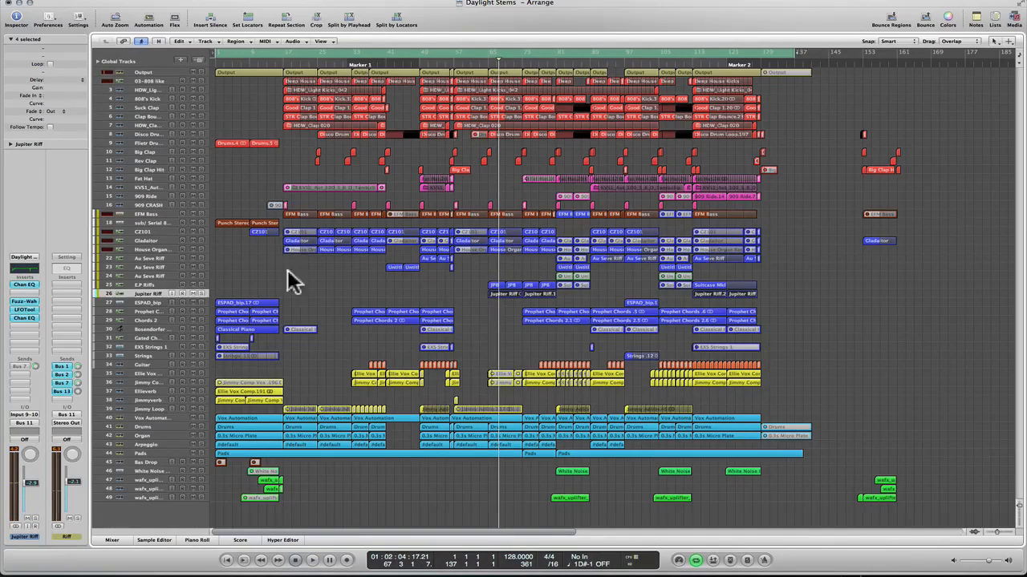
- Solo the ESPAD_bip track, play it from around bar 97, and check the Prophet Chords channel strip before returning to ESPAD_bip
{"action": "left_click", "coordinate": [146, 303]}
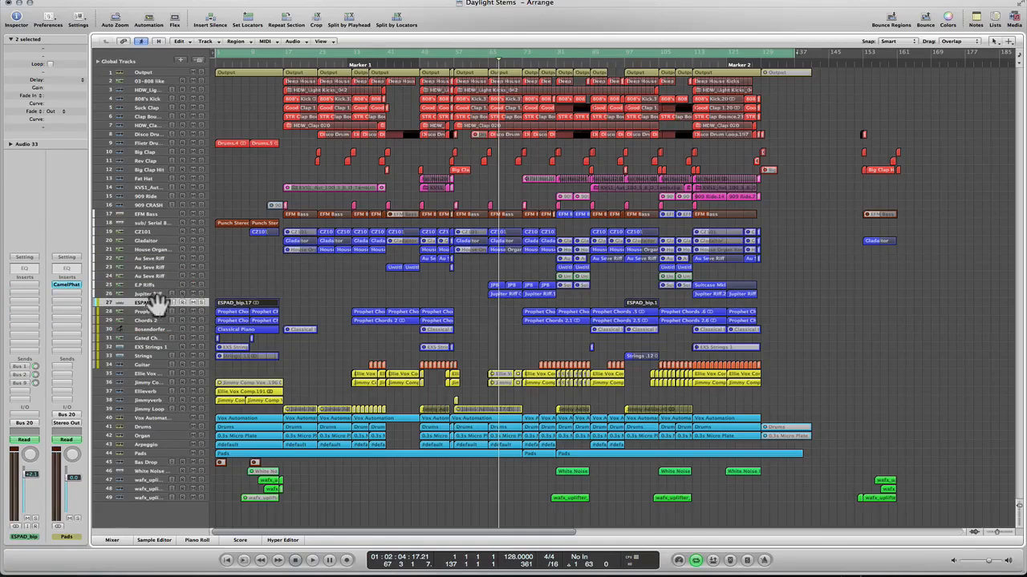
{"action": "double_click", "coordinate": [625, 60]}
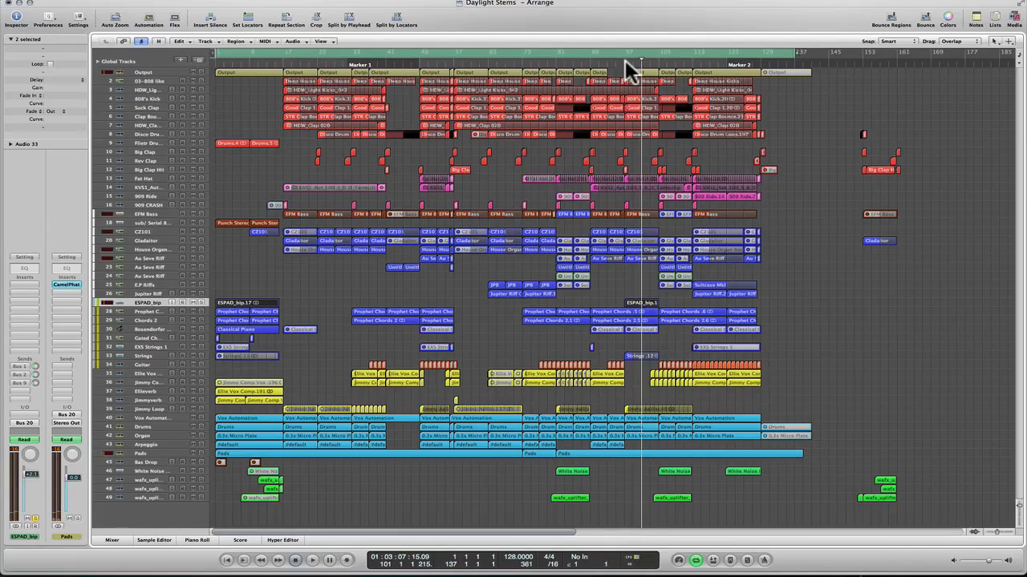
{"action": "left_click", "coordinate": [149, 311]}
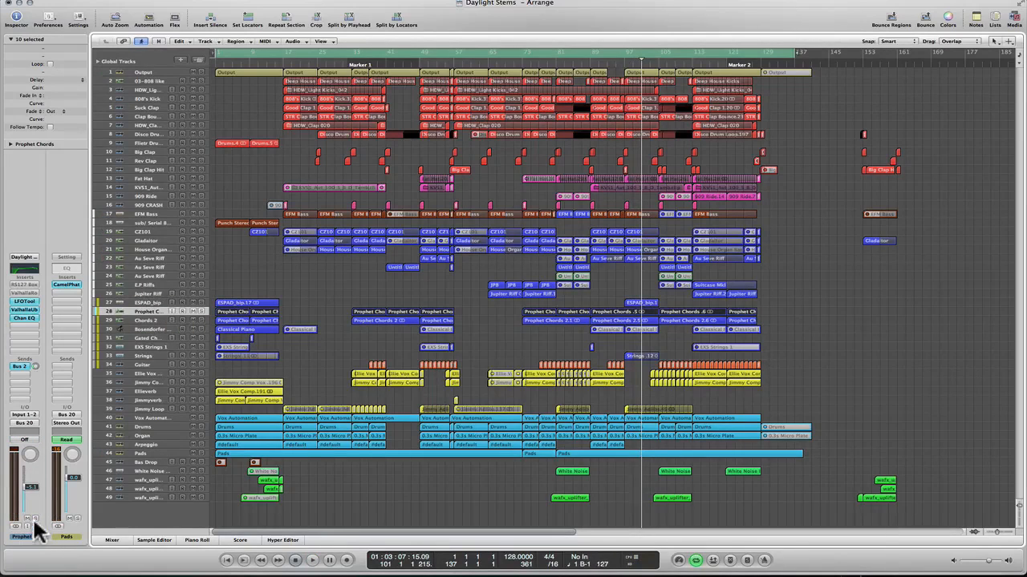
{"action": "left_click", "coordinate": [149, 303]}
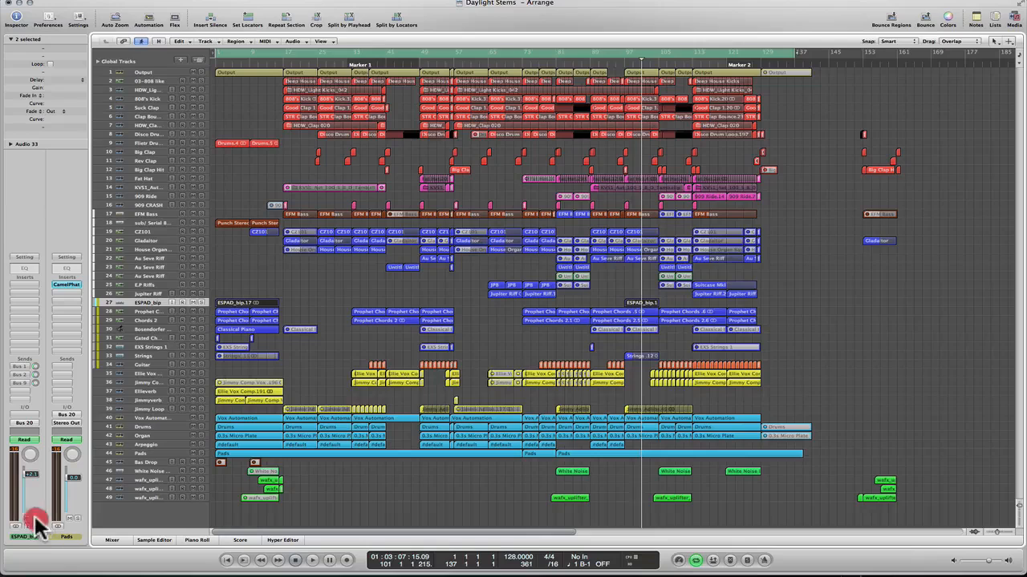
- Solo the Prophet Chords track and play it from bar 1, jumping ahead to around bar 41
{"action": "left_click", "coordinate": [149, 311]}
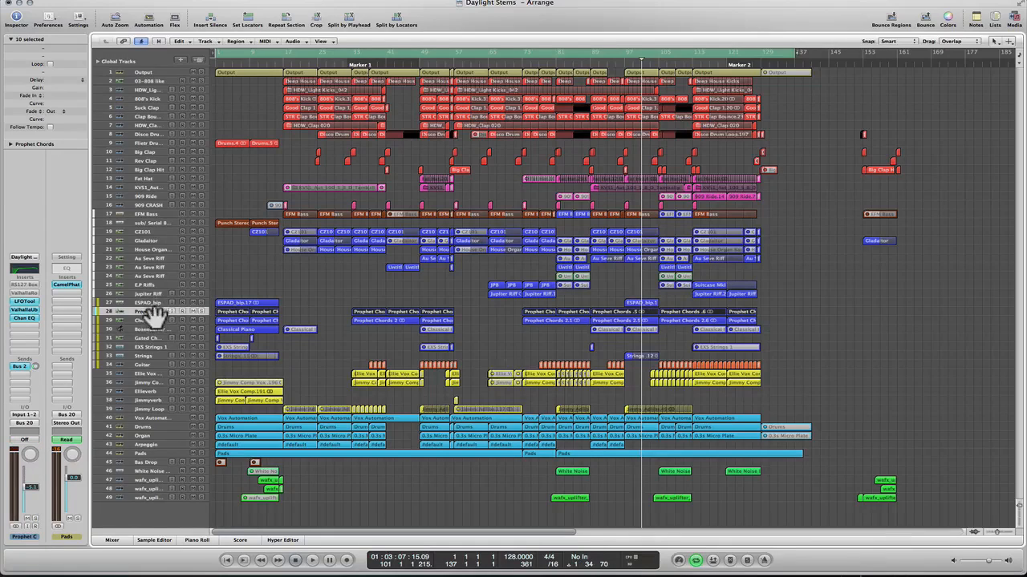
{"action": "left_click", "coordinate": [213, 59]}
{"action": "key", "text": "space"}
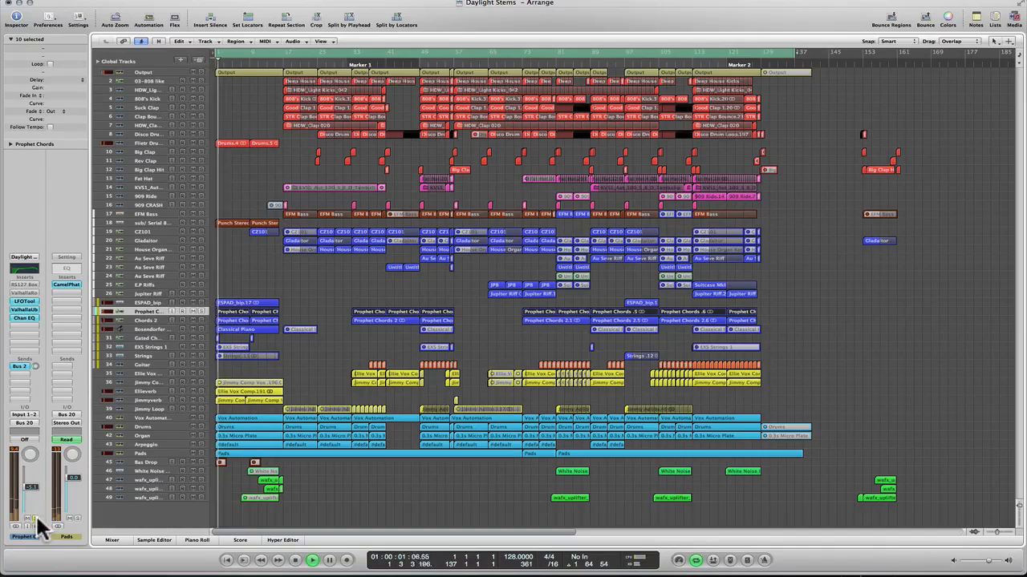
{"action": "left_click", "coordinate": [385, 59]}
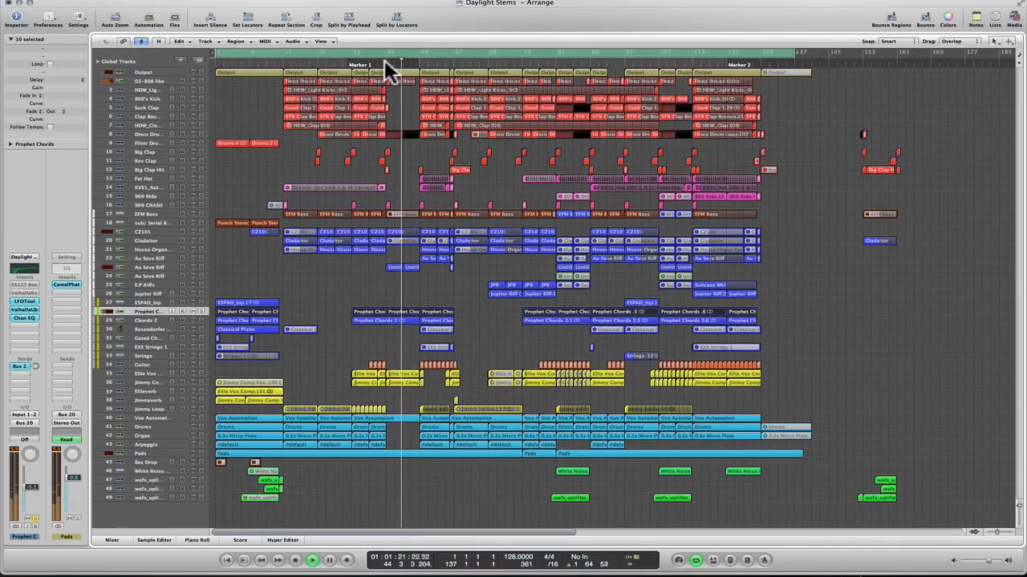
- Inspect the Channel EQ insert on the Prophet Chords track, then close it
{"action": "left_click", "coordinate": [24, 311]}
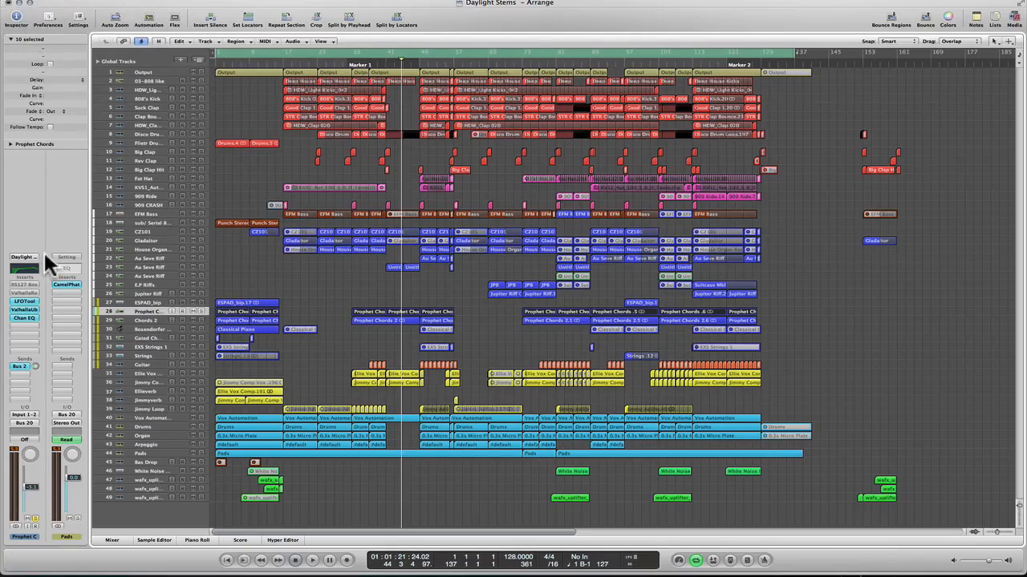
{"action": "left_click", "coordinate": [24, 318]}
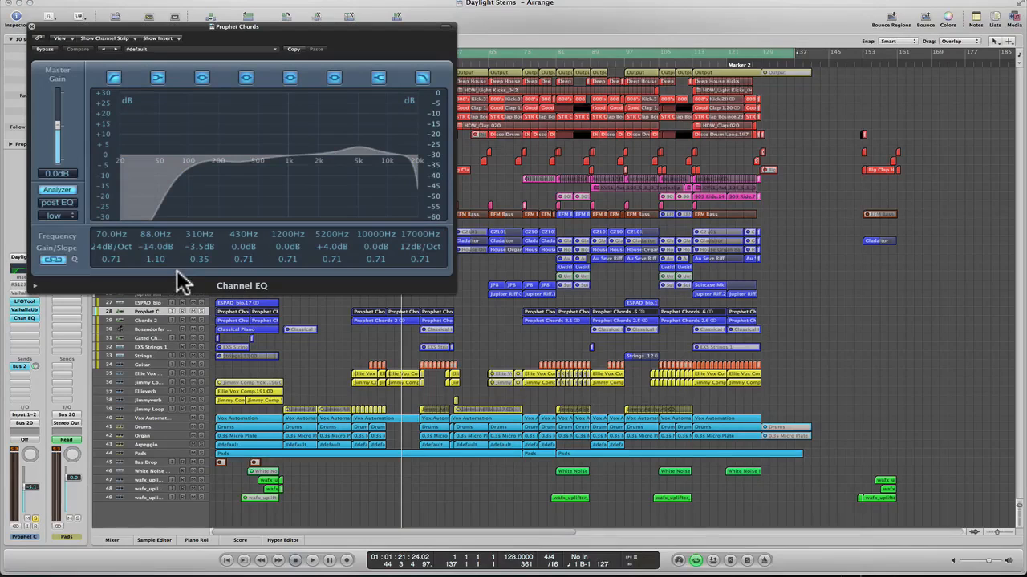
{"action": "left_click", "coordinate": [30, 27]}
- Solo the Chords 2 track and play it from around bar 48
{"action": "left_click", "coordinate": [153, 320]}
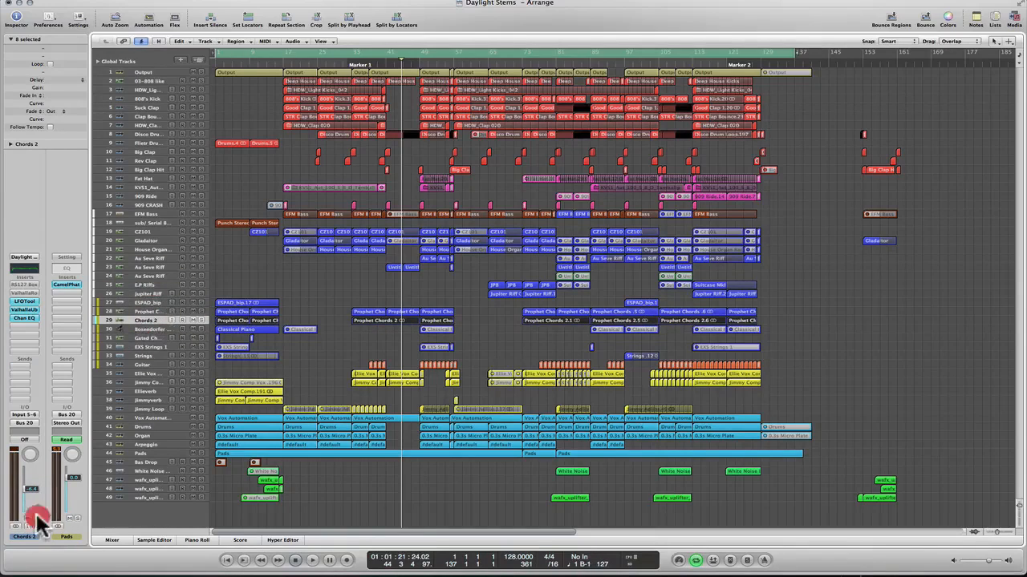
{"action": "left_click", "coordinate": [417, 61]}
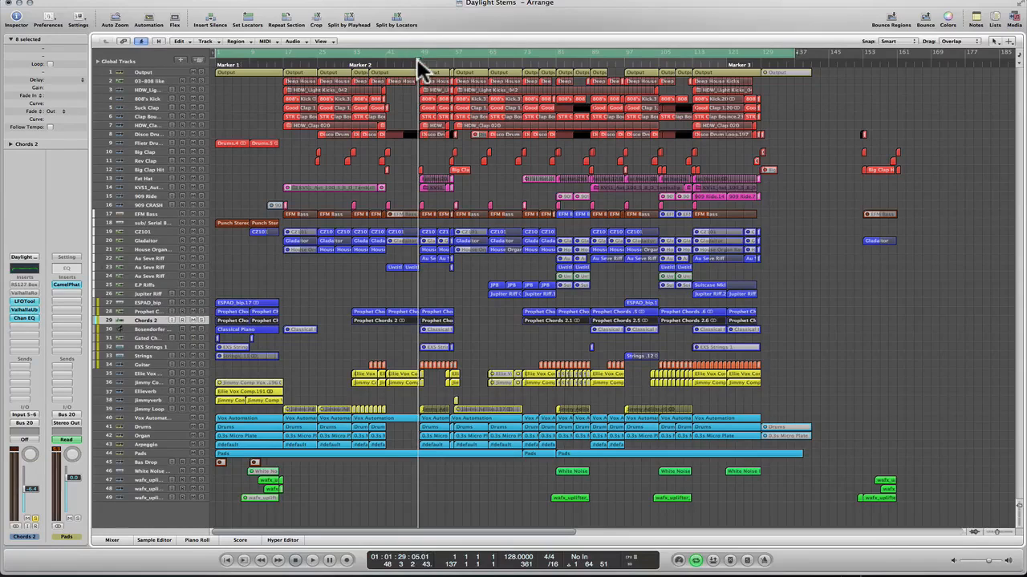
{"action": "key", "text": "space"}
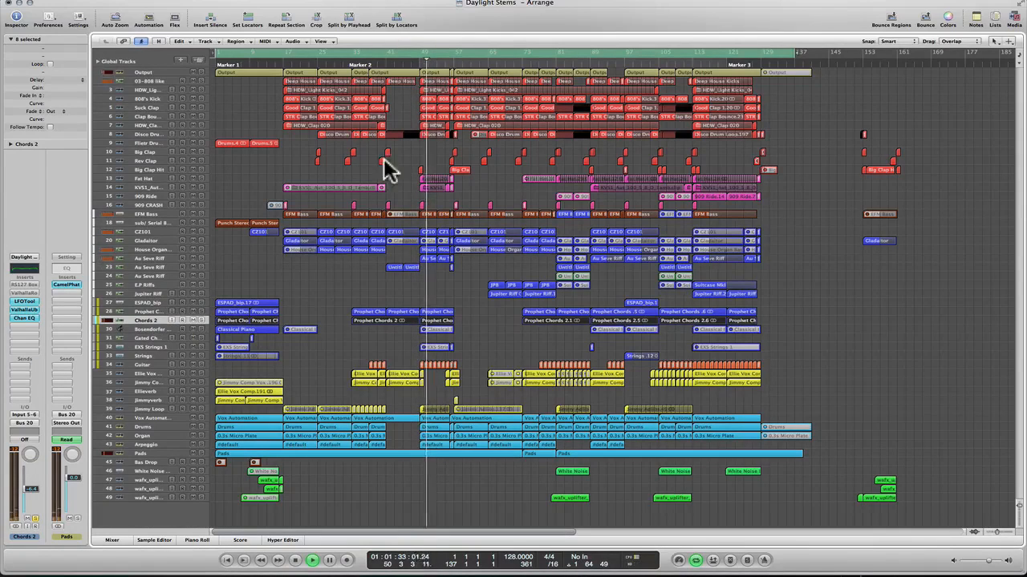
- Solo the Bosendorfer Piano Hall track, play it from bar 1, and turn its solo off
{"action": "left_click", "coordinate": [160, 329]}
{"action": "left_click", "coordinate": [36, 518]}
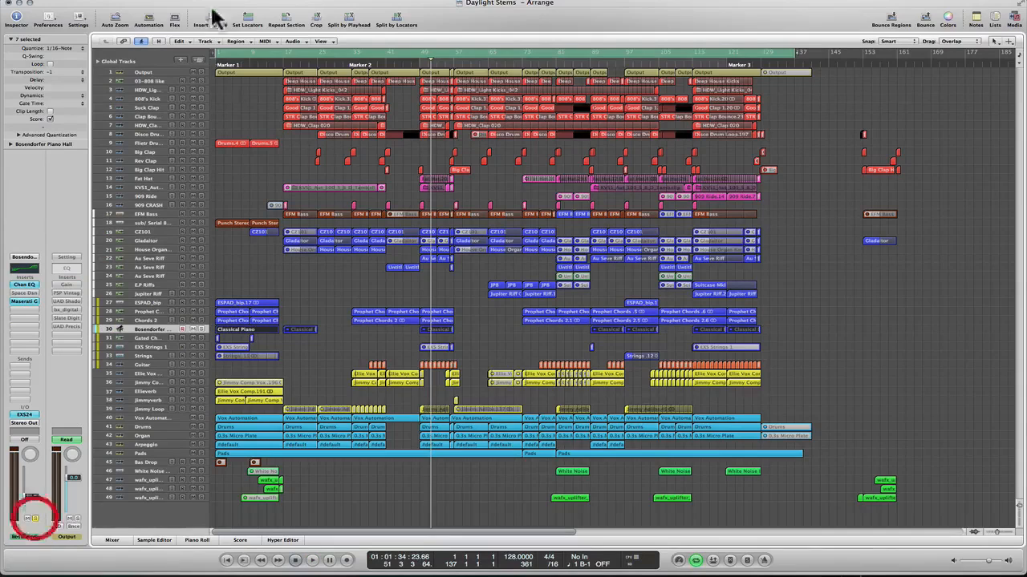
{"action": "left_click", "coordinate": [215, 61]}
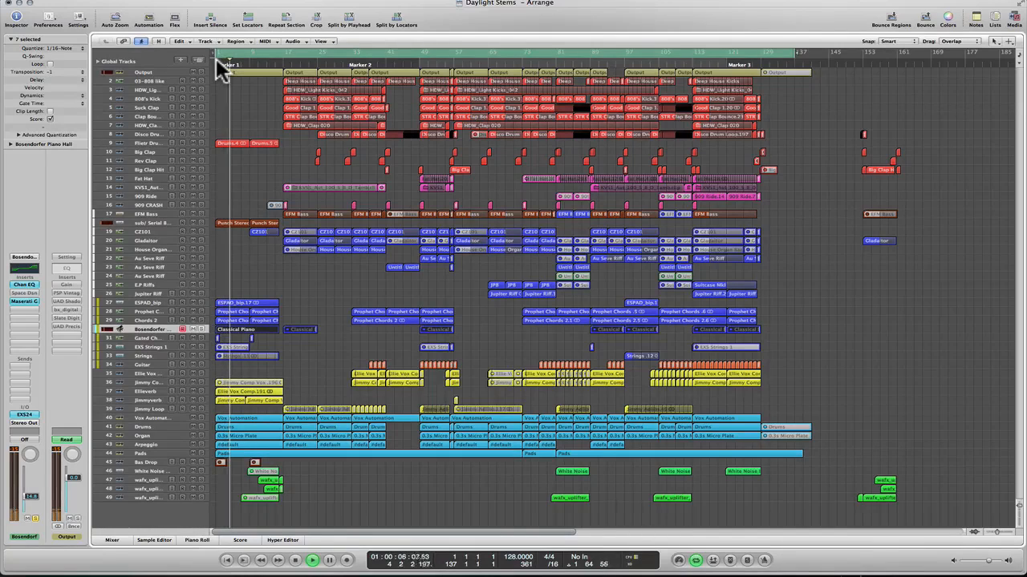
{"action": "left_click", "coordinate": [35, 517]}
- Check the tracks below the piano, and solo the Strings track and play it from around bar 97
{"action": "left_click", "coordinate": [152, 346]}
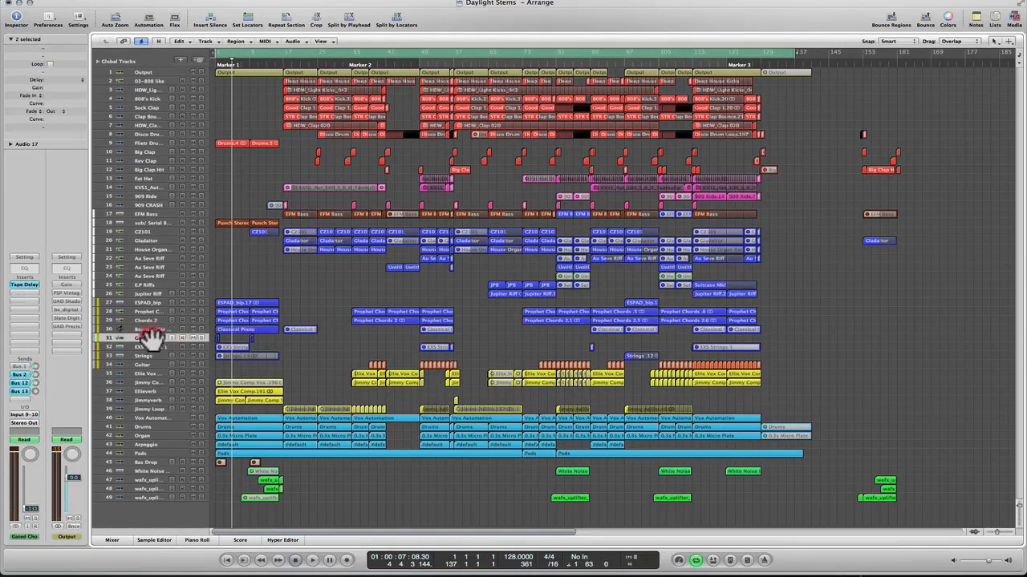
{"action": "left_click", "coordinate": [160, 355]}
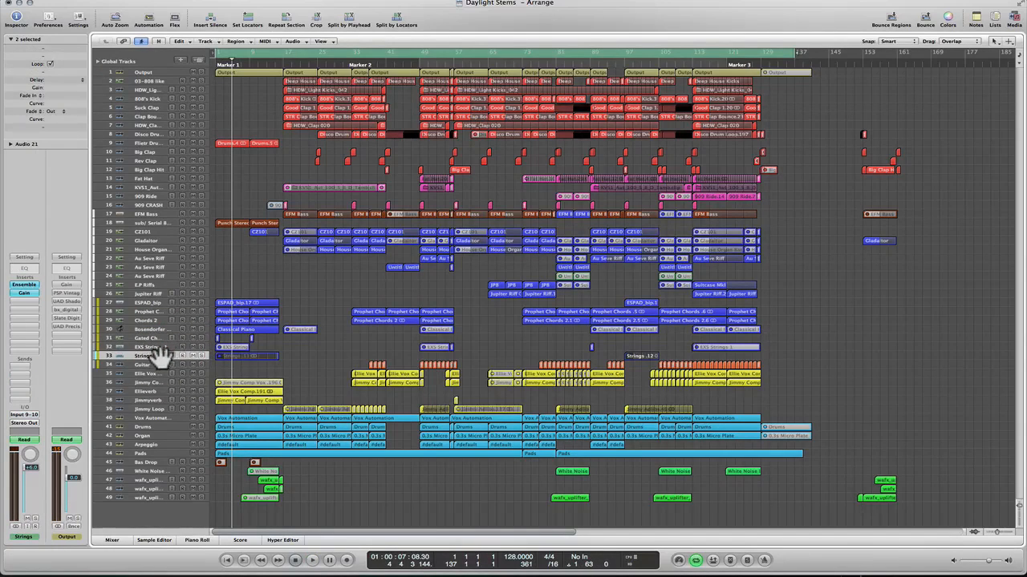
{"action": "double_click", "coordinate": [625, 61]}
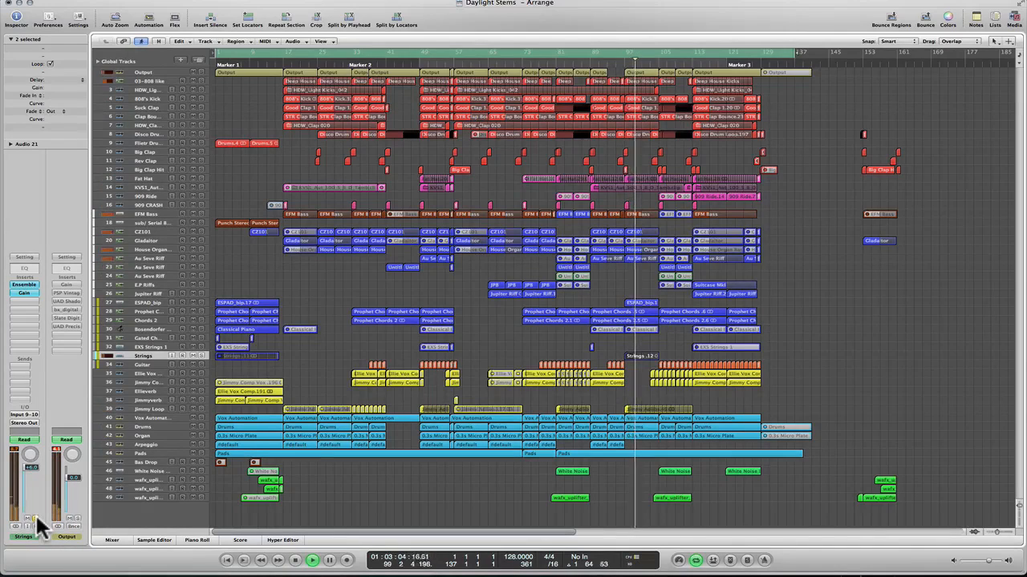
{"action": "key", "text": "space"}
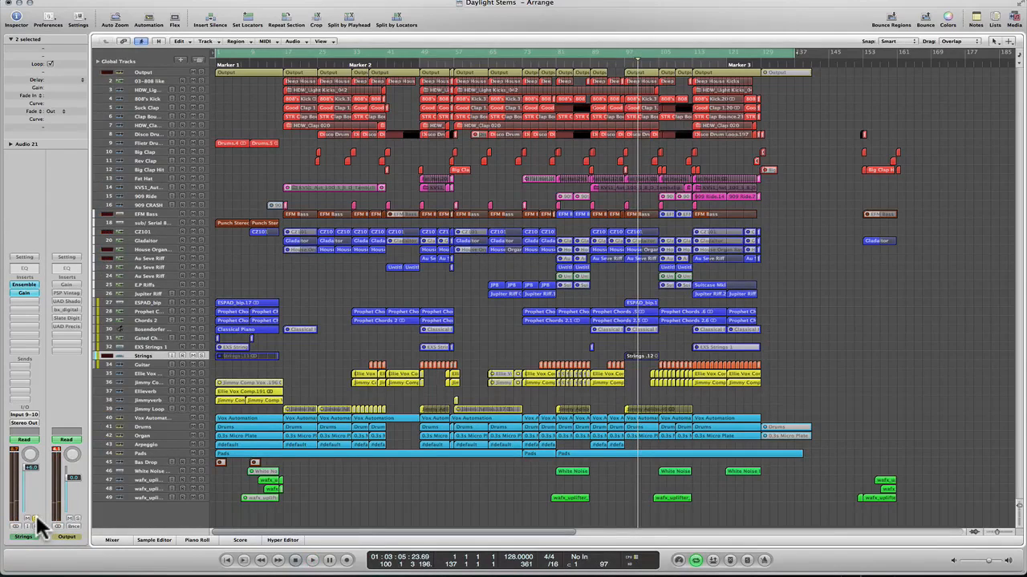
- Solo the Guitar track and play it from around bar 113
{"action": "left_click", "coordinate": [147, 365]}
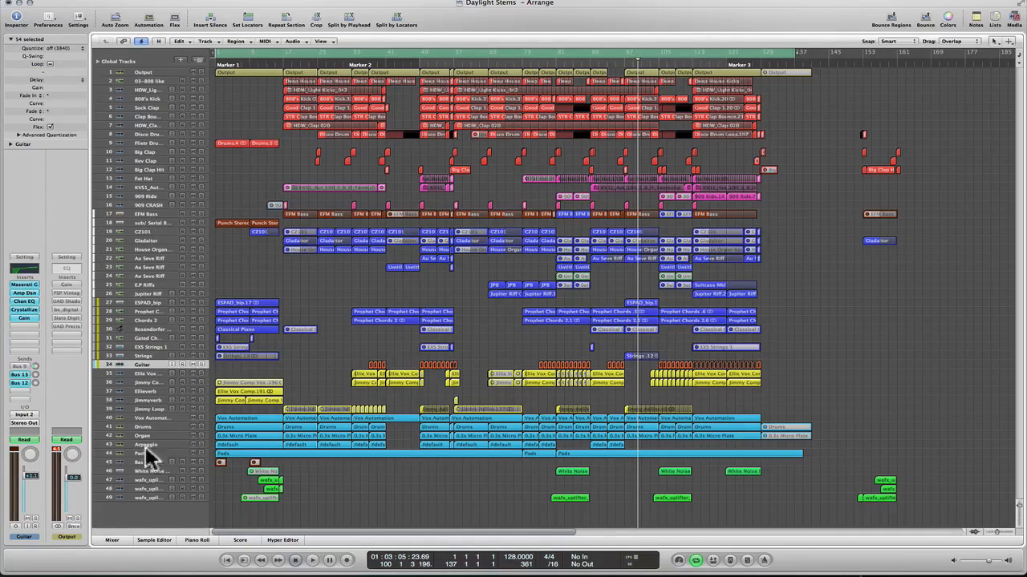
{"action": "left_click", "coordinate": [692, 59]}
{"action": "key", "text": "space"}
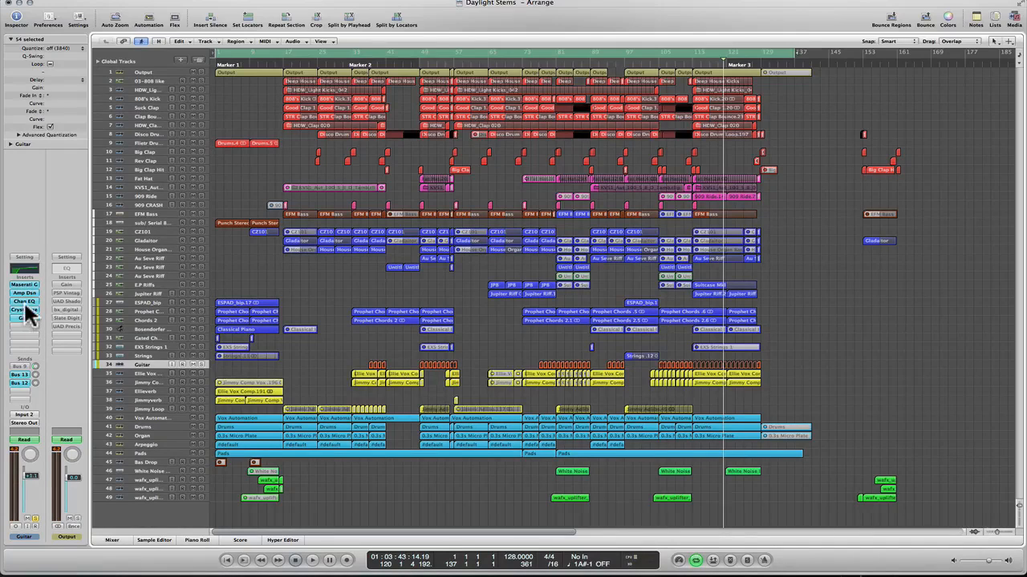
- Adjust the Mix of the Guitar track's Crystallizer insert, audition it from around bar 112, and close the plug-in
{"action": "left_click", "coordinate": [25, 309]}
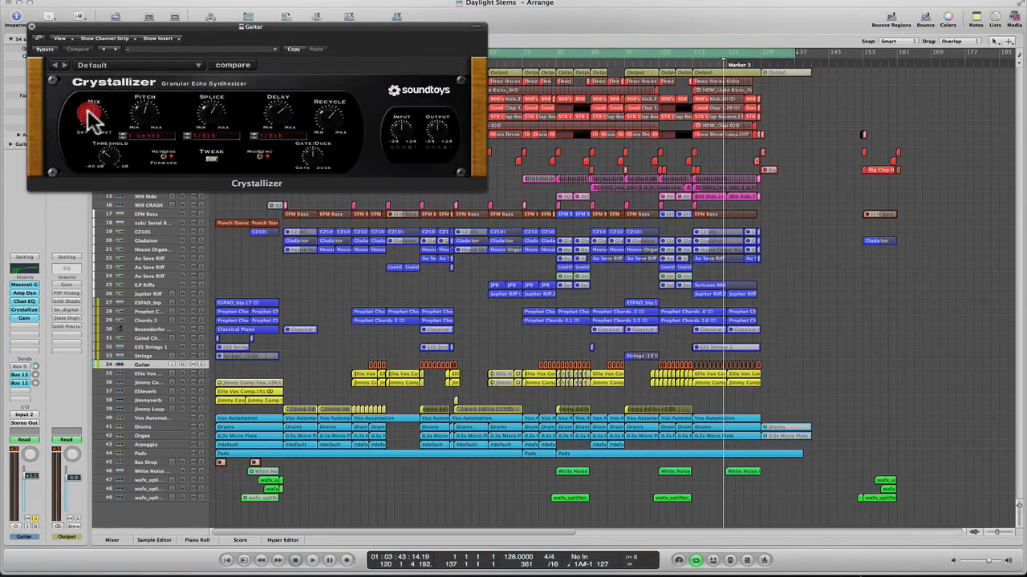
{"action": "left_click", "coordinate": [89, 110]}
{"action": "left_click_drag", "start_coordinate": [88, 112], "coordinate": [90, 122]}
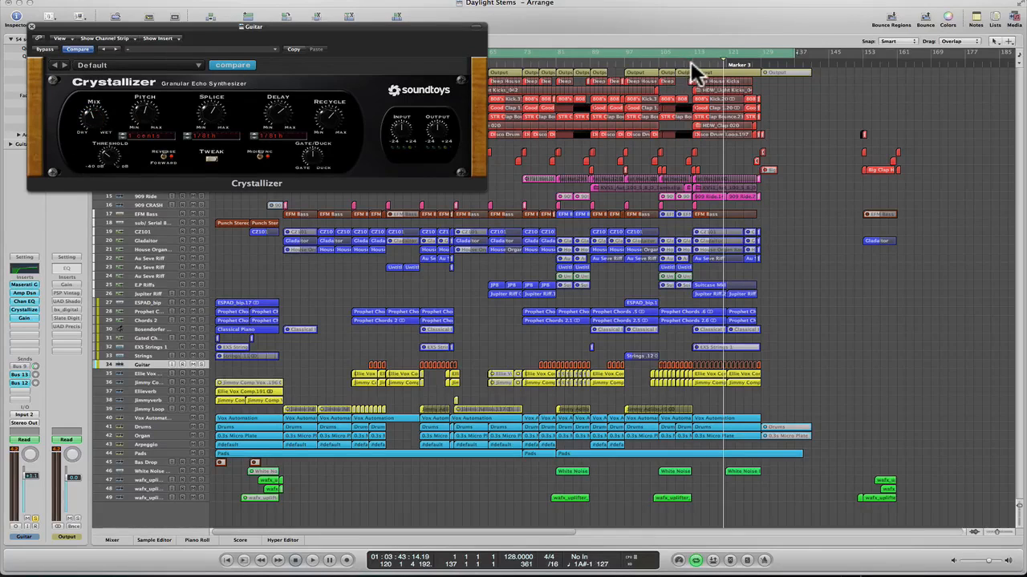
{"action": "double_click", "coordinate": [690, 62]}
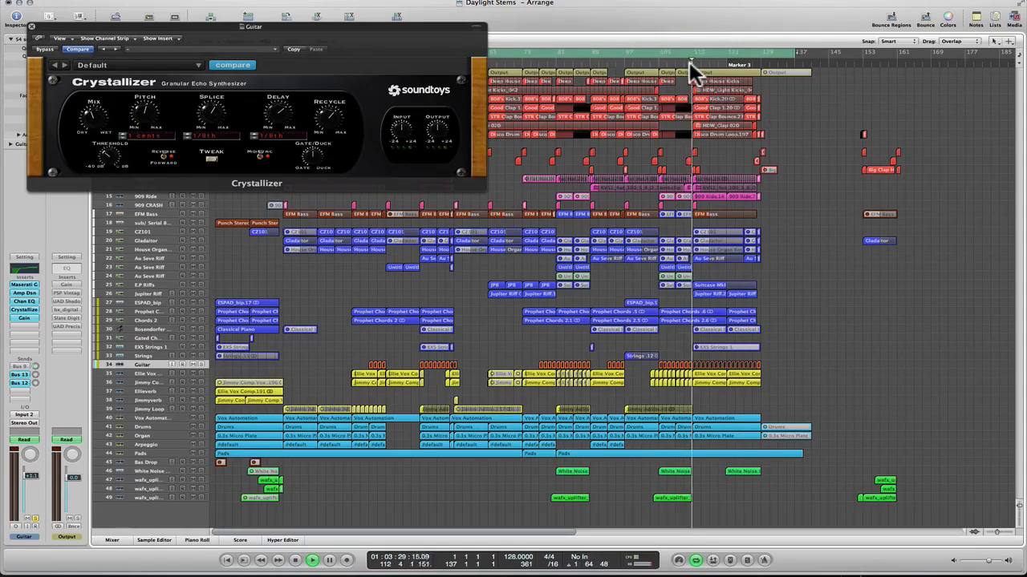
{"action": "left_click", "coordinate": [88, 110]}
{"action": "key", "text": "space"}
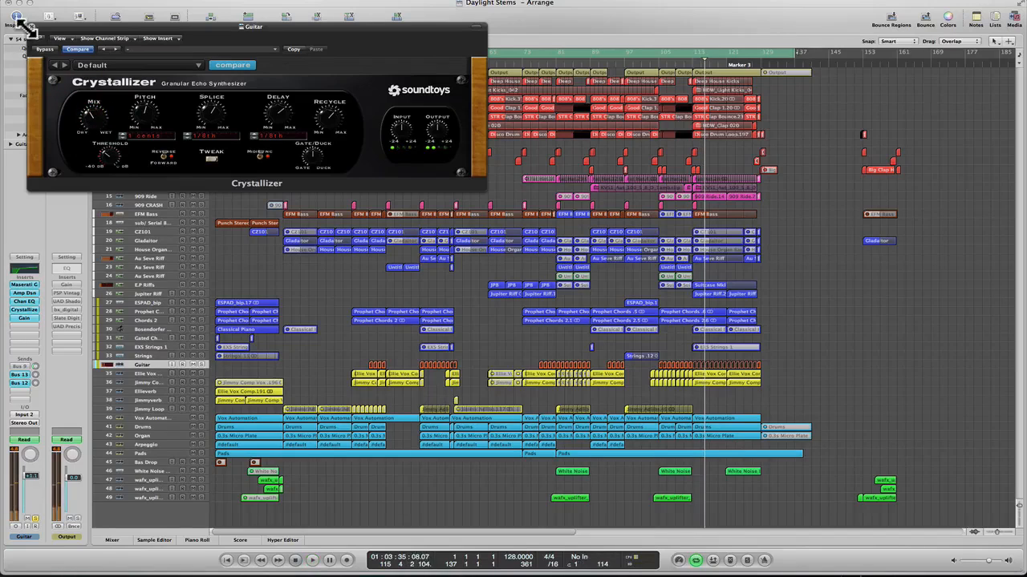
{"action": "left_click", "coordinate": [31, 27]}
- Check the vocal comp channel strip on track 35, and return to the Guitar track to turn off its solo
{"action": "left_click", "coordinate": [353, 351]}
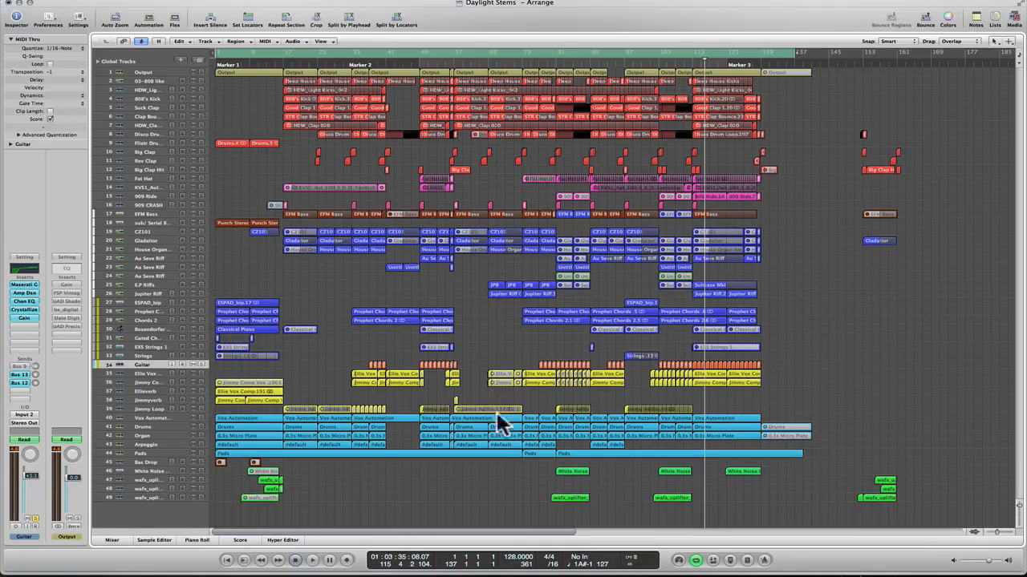
{"action": "left_click", "coordinate": [143, 374]}
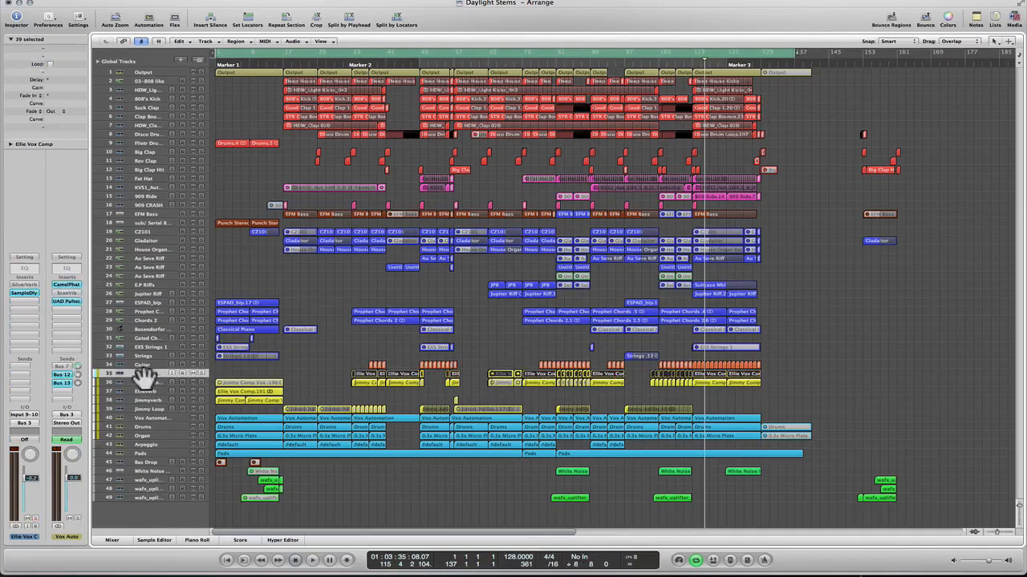
{"action": "left_click", "coordinate": [143, 365]}
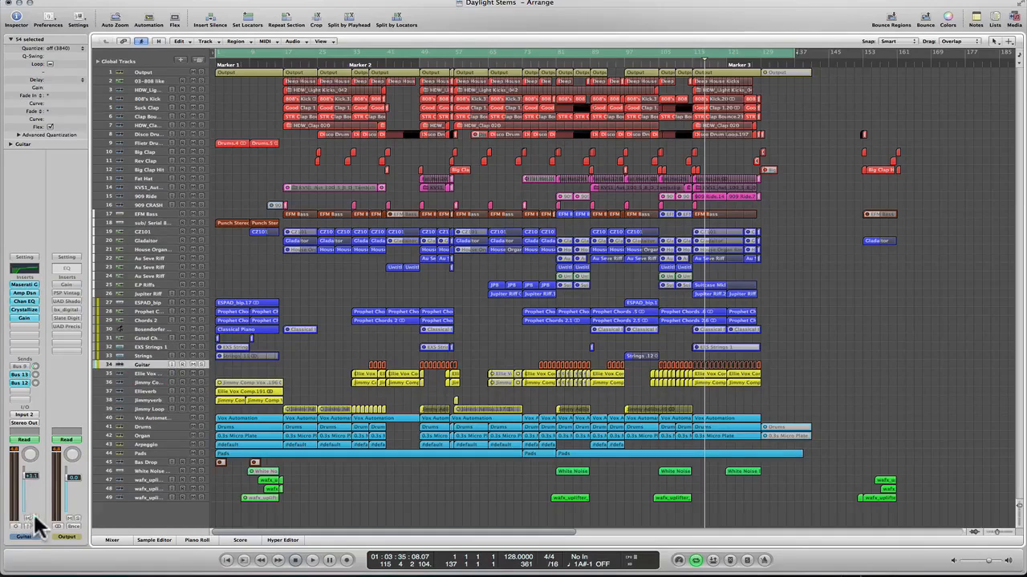
- Solo the vocal comp on track 35, play it from around bar 33, and deselect its regions
{"action": "left_click", "coordinate": [156, 374]}
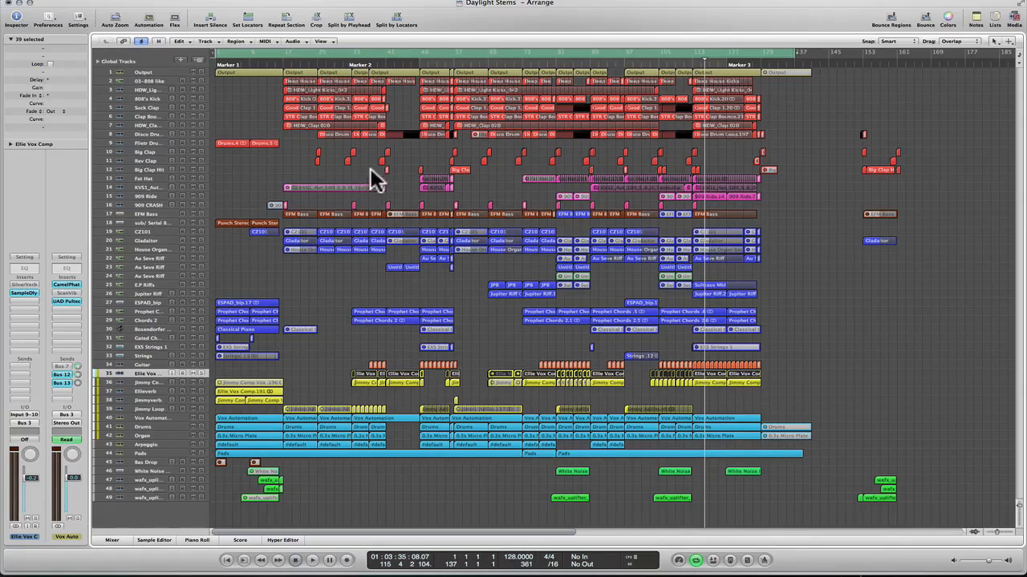
{"action": "left_click", "coordinate": [35, 518]}
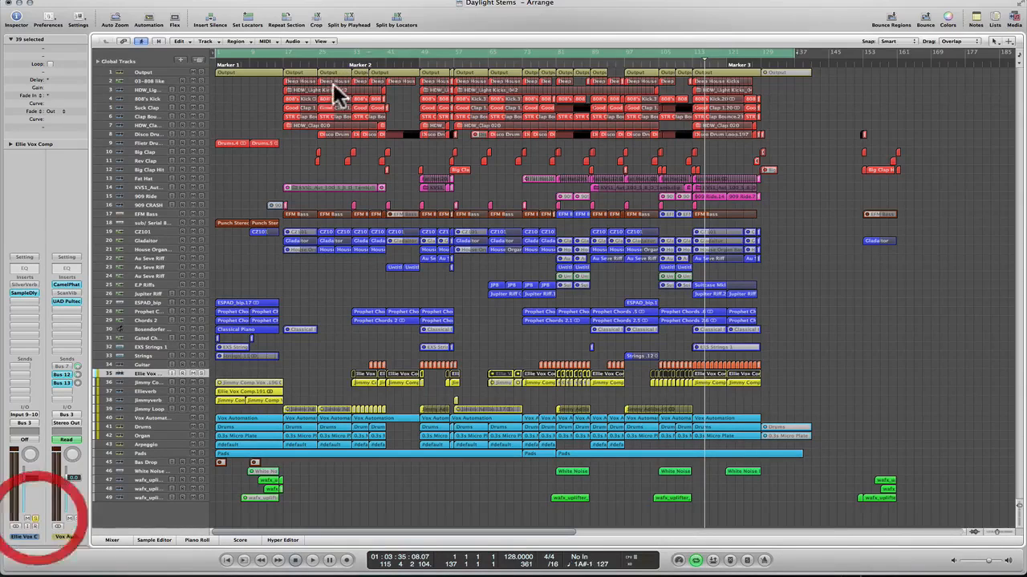
{"action": "left_click", "coordinate": [351, 60]}
{"action": "key", "text": "space"}
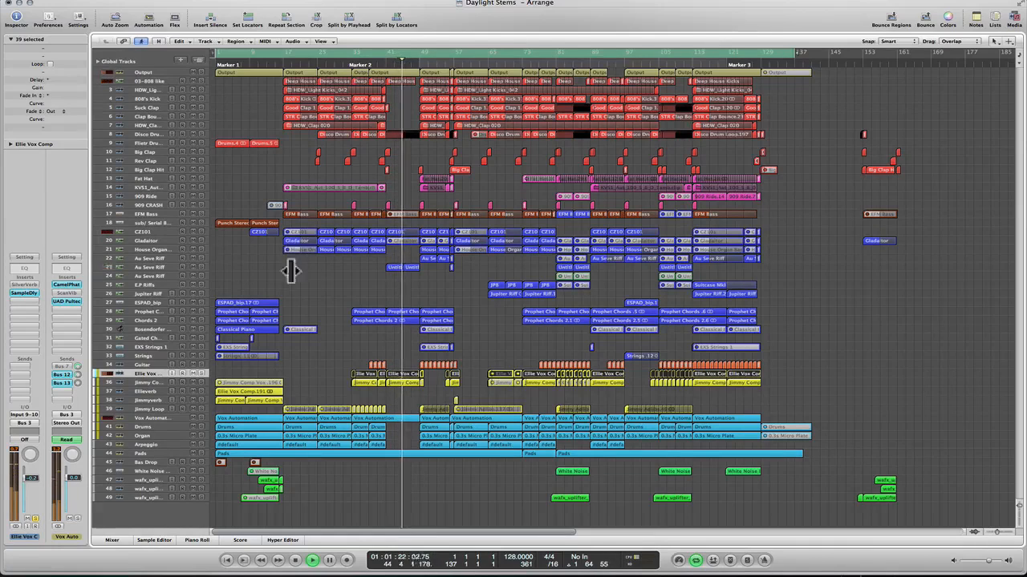
{"action": "key", "text": "space"}
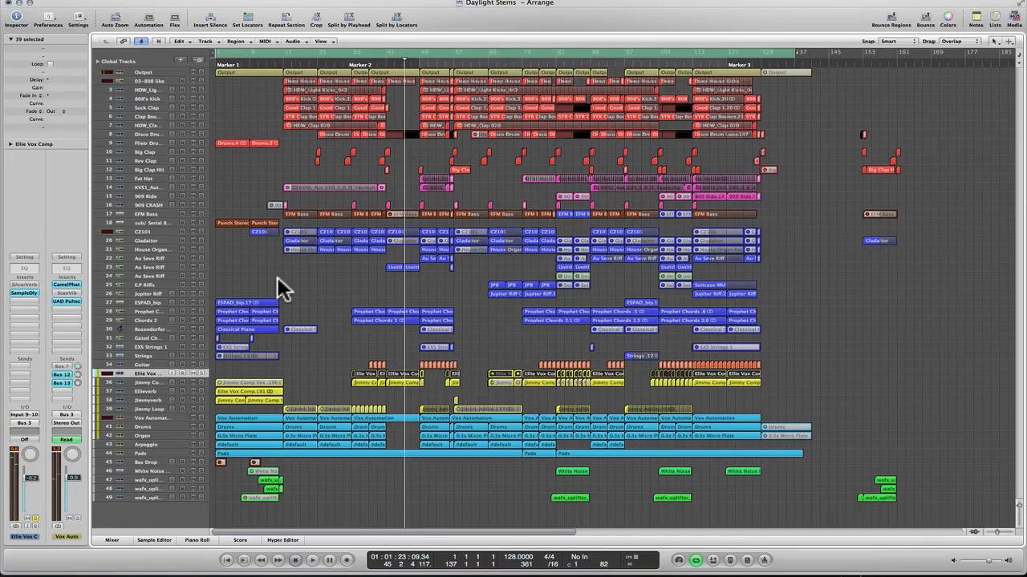
{"action": "left_click", "coordinate": [321, 343]}
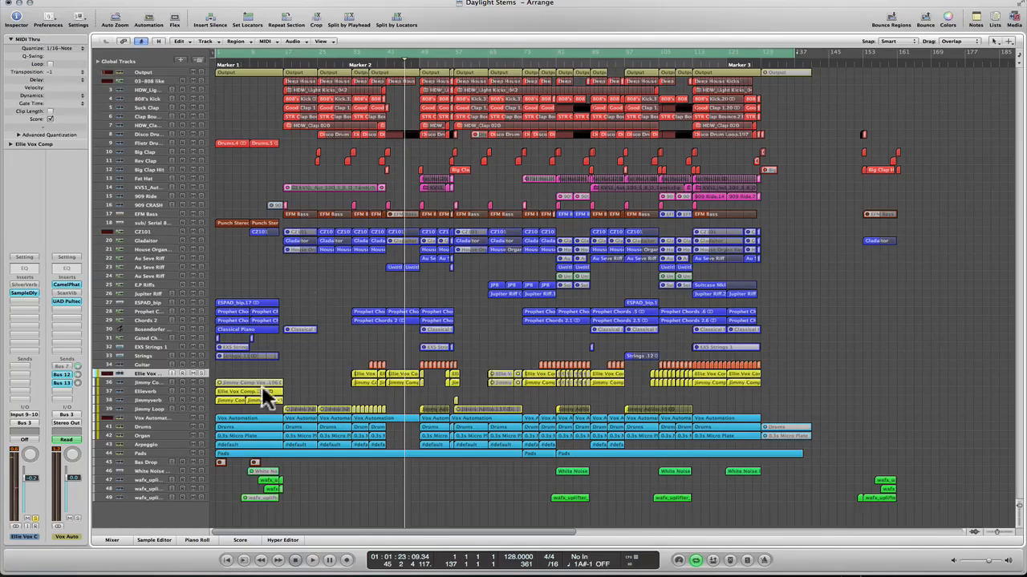
- Solo the second vocal comp on track 36, play it from around bar 41, and deselect its regions
{"action": "left_click", "coordinate": [148, 384]}
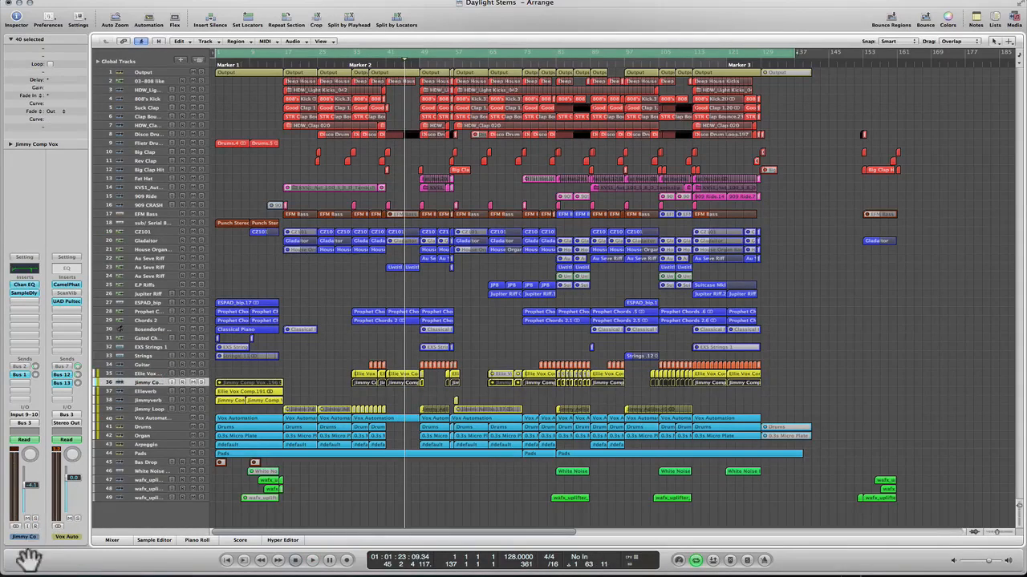
{"action": "double_click", "coordinate": [383, 59]}
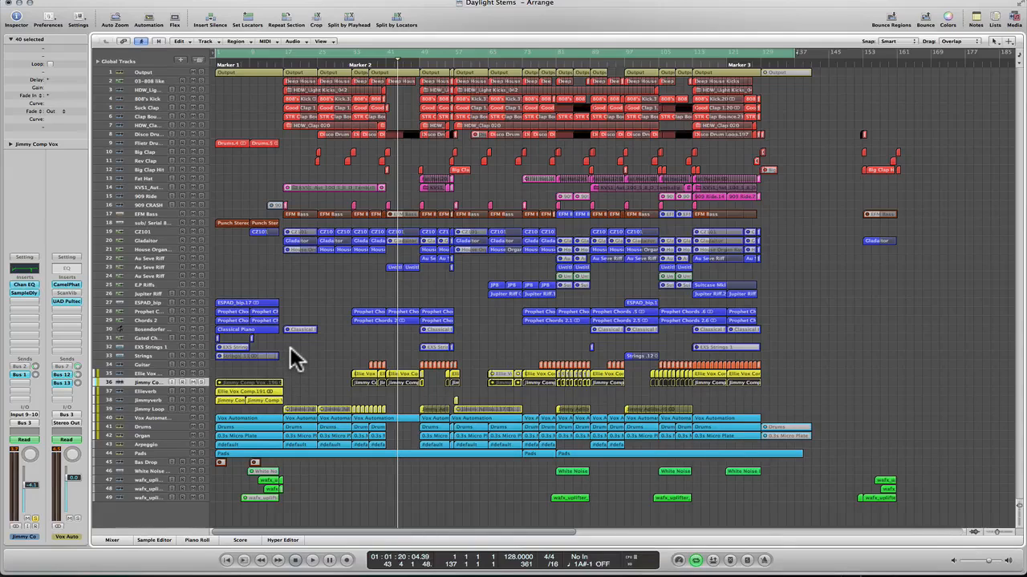
{"action": "left_click", "coordinate": [301, 365]}
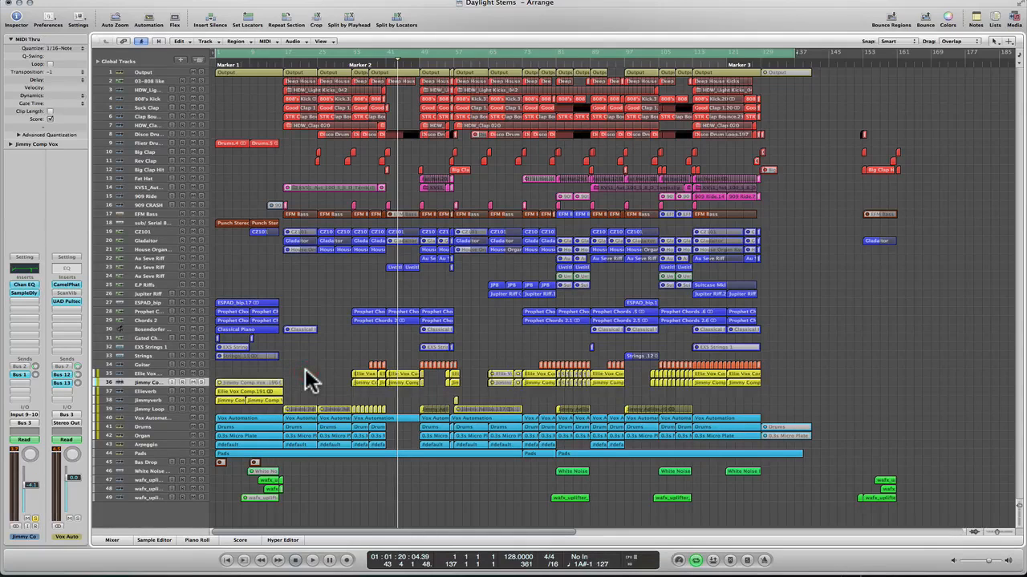
- Solo the vocal reverb on track 37 and play it from bar 9
{"action": "left_click", "coordinate": [148, 392]}
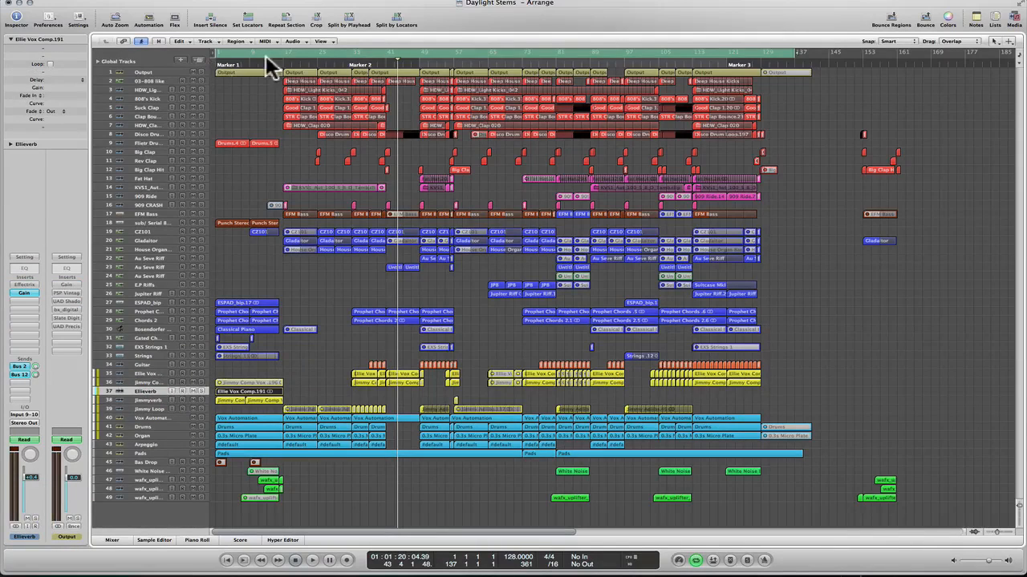
{"action": "left_click", "coordinate": [35, 518]}
{"action": "left_click", "coordinate": [248, 61]}
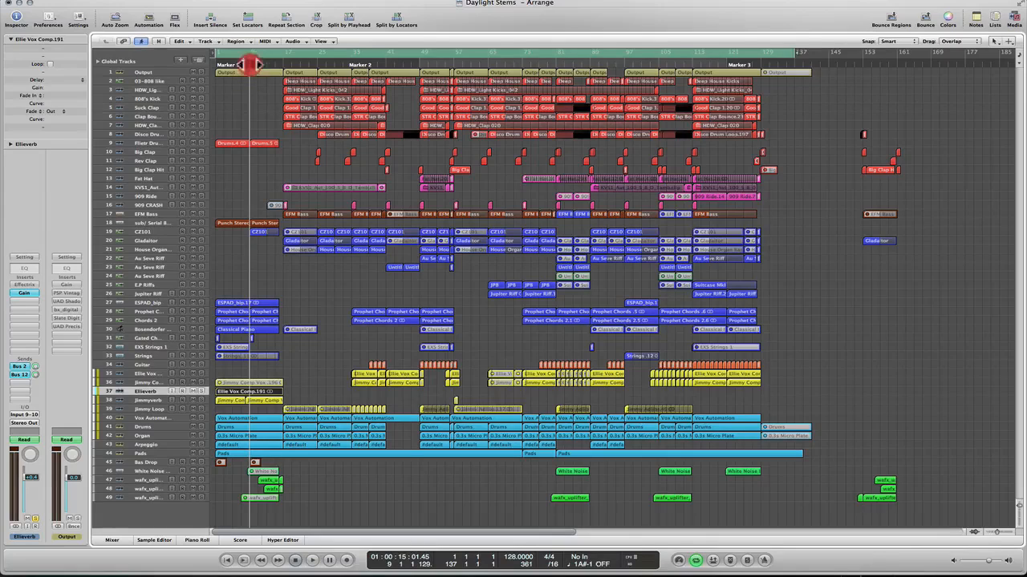
{"action": "key", "text": "space"}
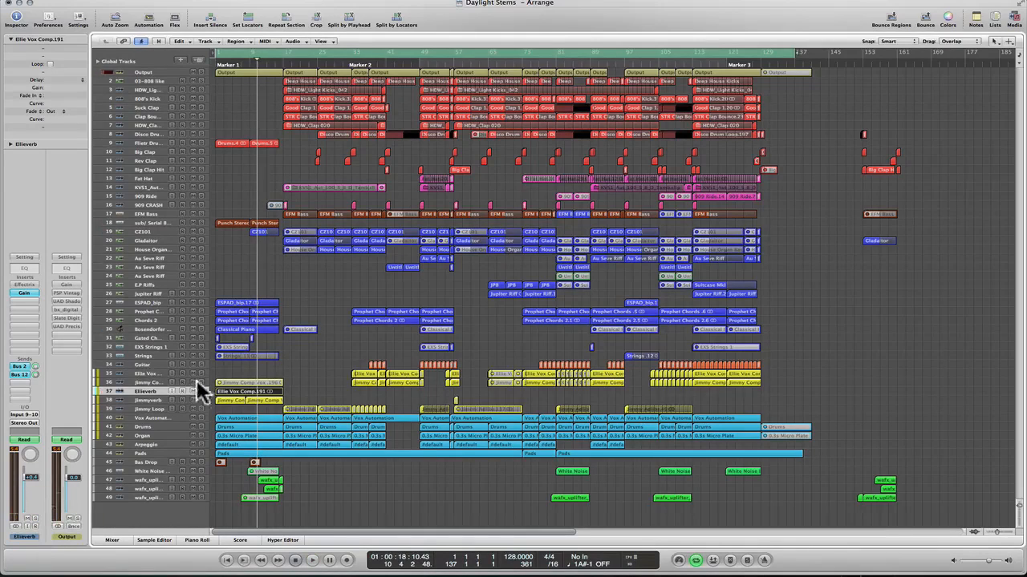
- Solo the second vocal reverb on track 38 and play it from around bar 12
{"action": "left_click", "coordinate": [149, 399]}
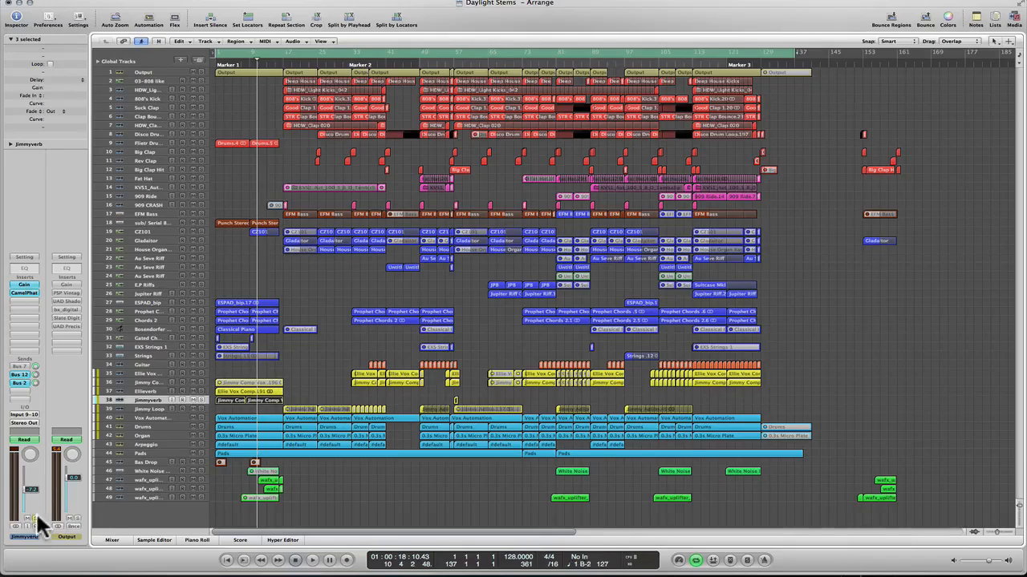
{"action": "double_click", "coordinate": [265, 60]}
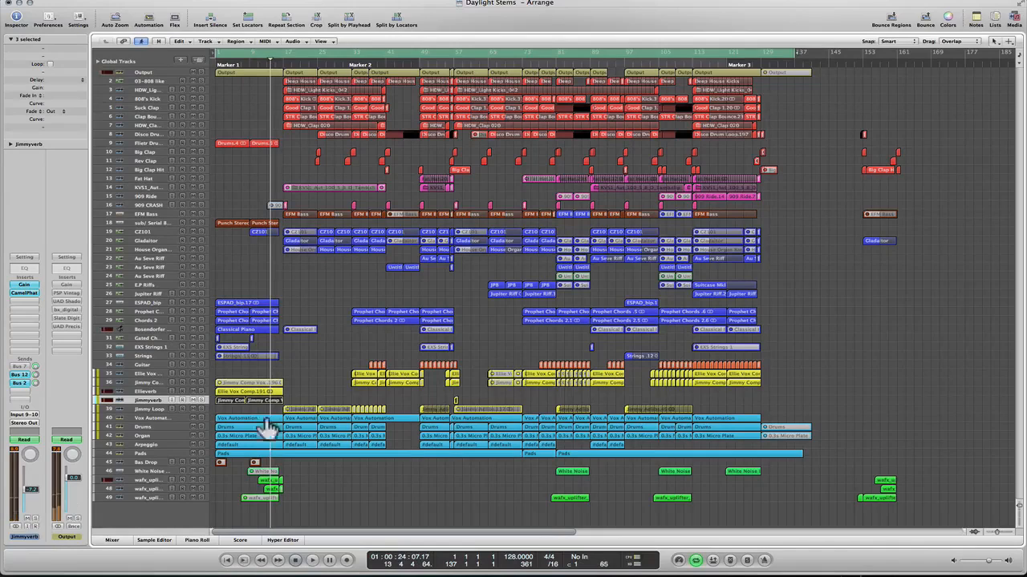
- Check the channel strips of the White Noise track and the uplifter effect tracks 46 to 49
{"action": "left_click", "coordinate": [156, 470]}
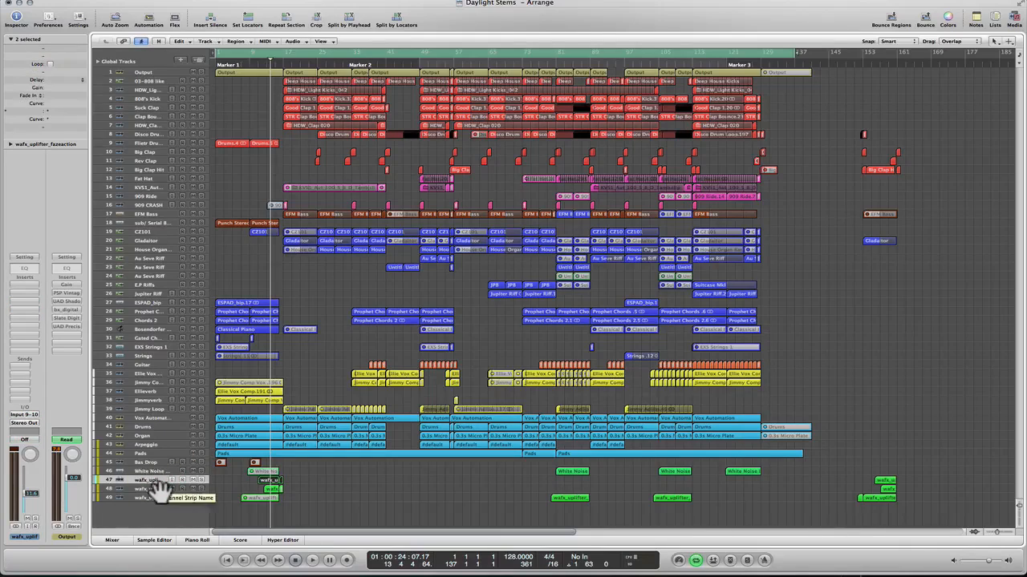
{"action": "left_click", "coordinate": [156, 489]}
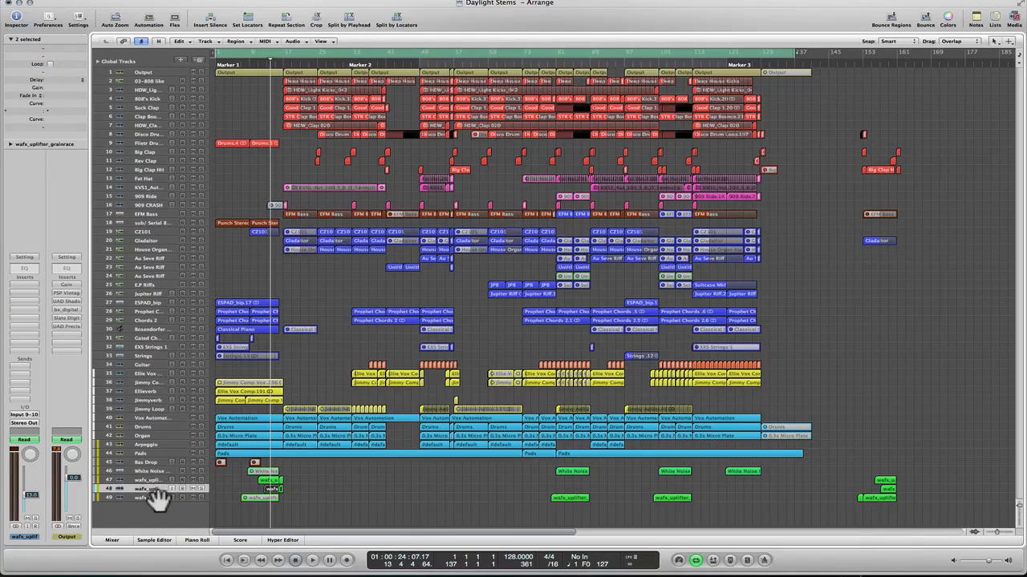
{"action": "left_click", "coordinate": [156, 497]}
{"action": "right_click", "coordinate": [325, 345]}
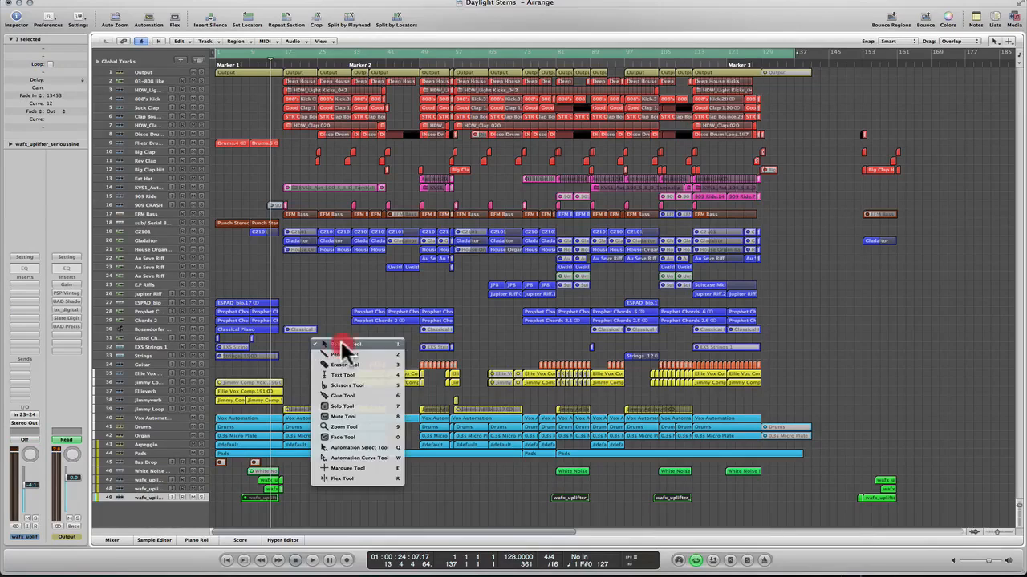
- Check the channel strips of the bus tracks from Vox Automation on track 40 to Pads on track 44, and deselect their regions
{"action": "left_click", "coordinate": [160, 418]}
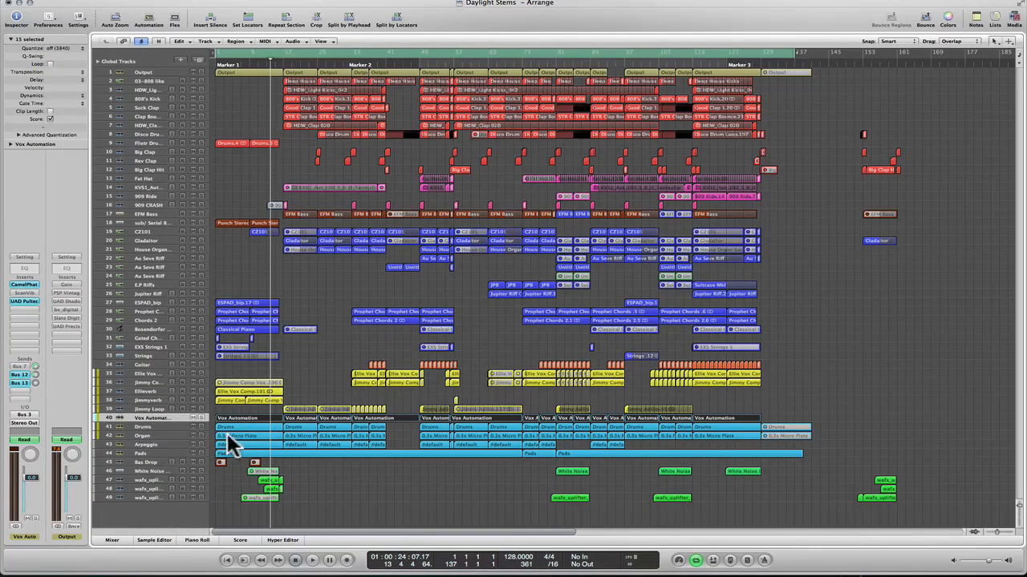
{"action": "left_click", "coordinate": [150, 427]}
{"action": "left_click", "coordinate": [159, 445]}
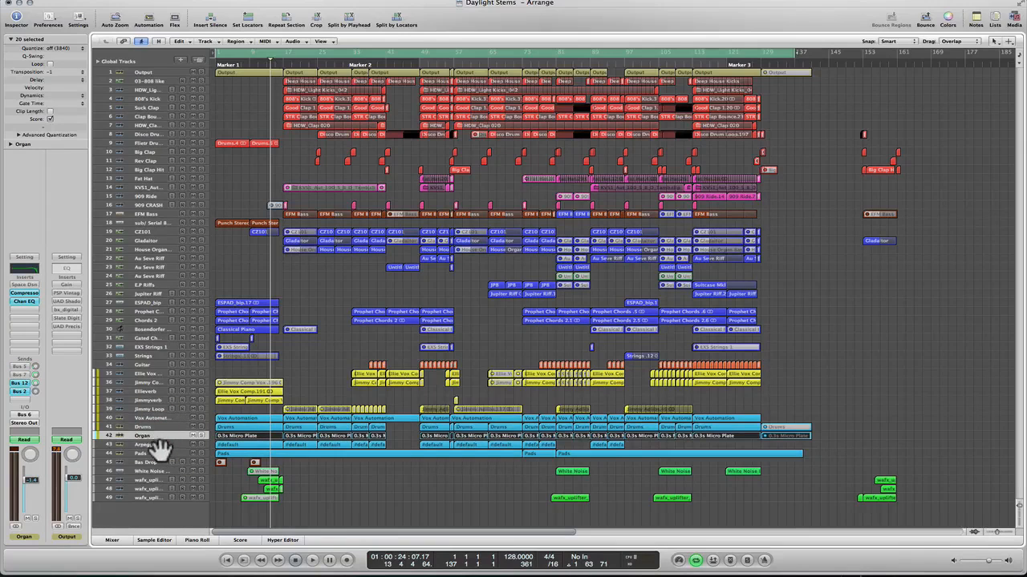
{"action": "left_click", "coordinate": [160, 454]}
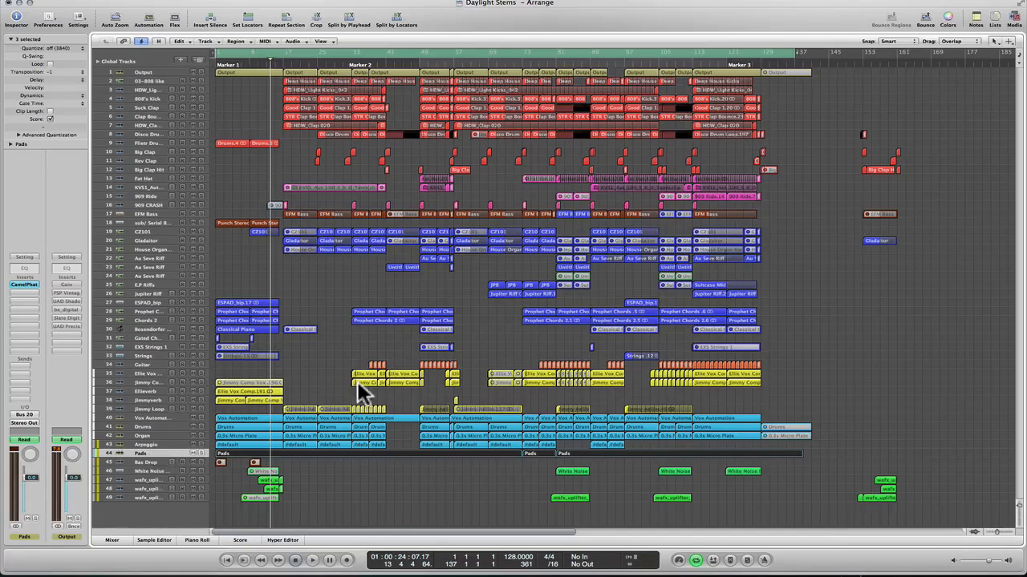
{"action": "left_click", "coordinate": [323, 366]}
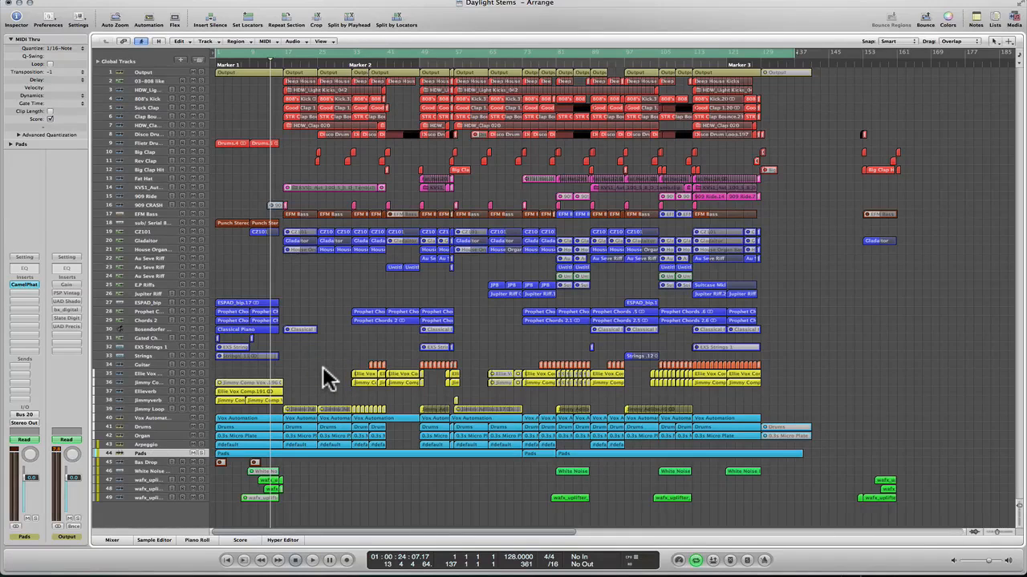